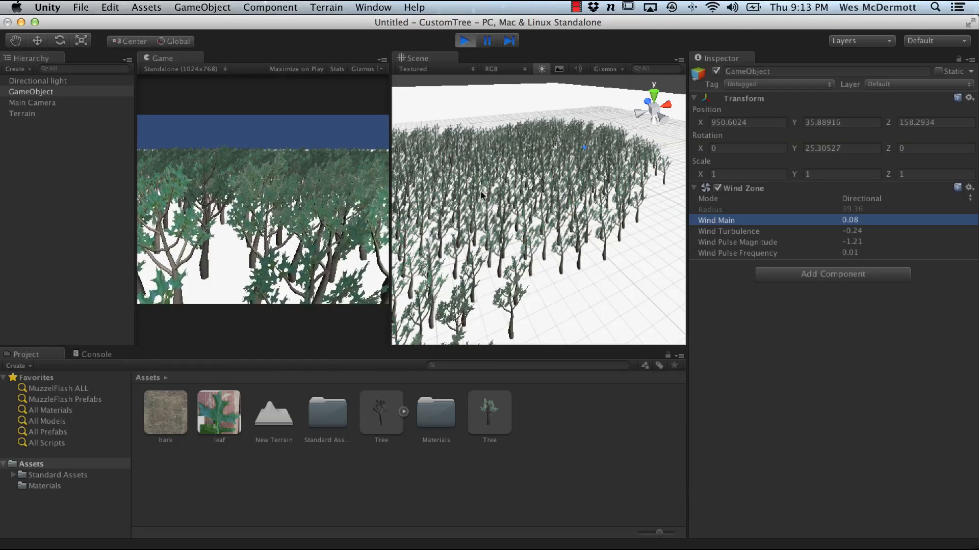
# Step: Stop play mode and start a new scene without saving the current scene's changes
pyautogui.click(464, 40)
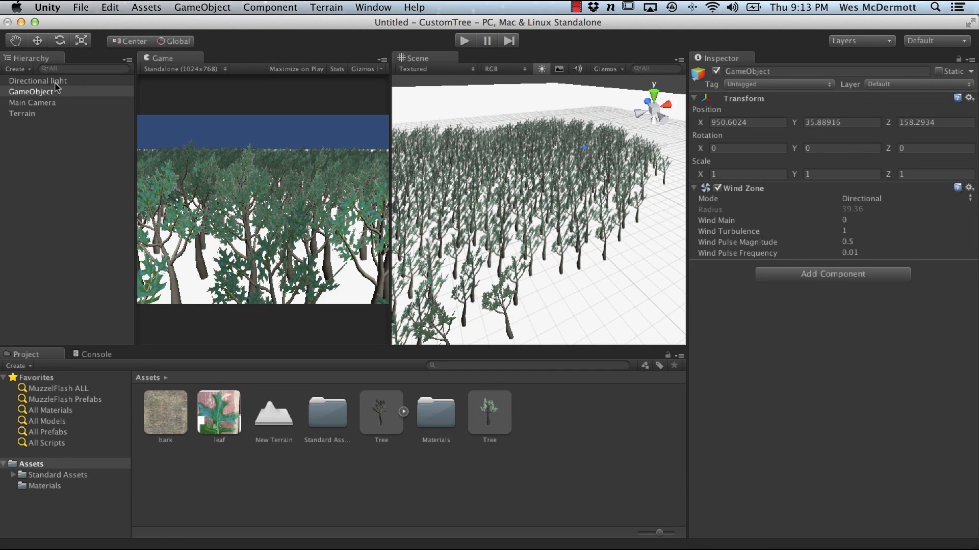
pyautogui.press('super+n')
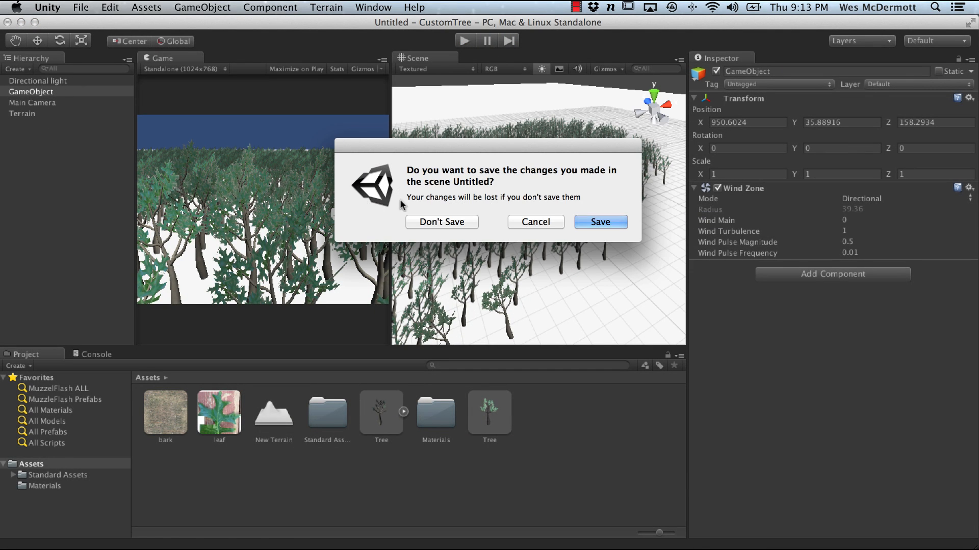
pyautogui.click(435, 225)
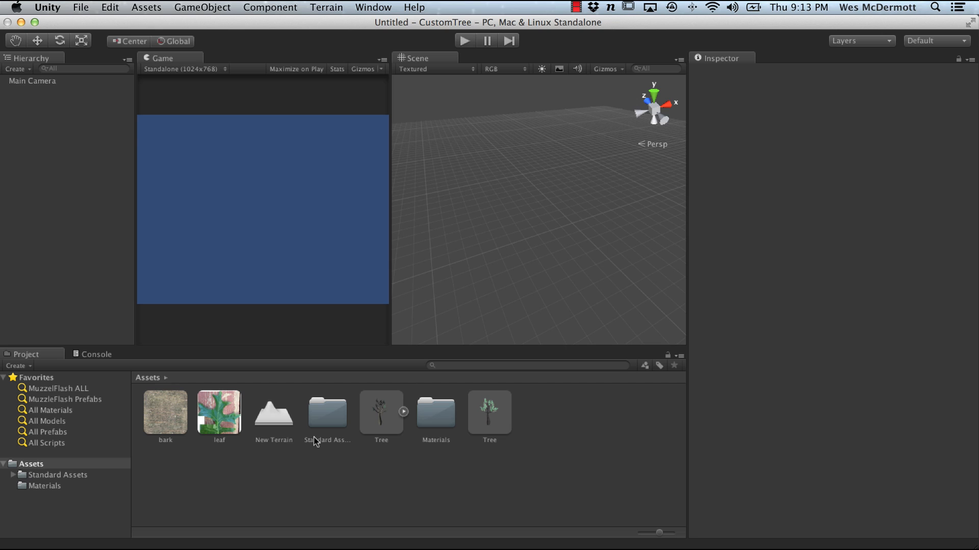
# Step: Delete the Tree model, the Tree prefab and the New Terrain assets from the project
pyautogui.click(386, 417)
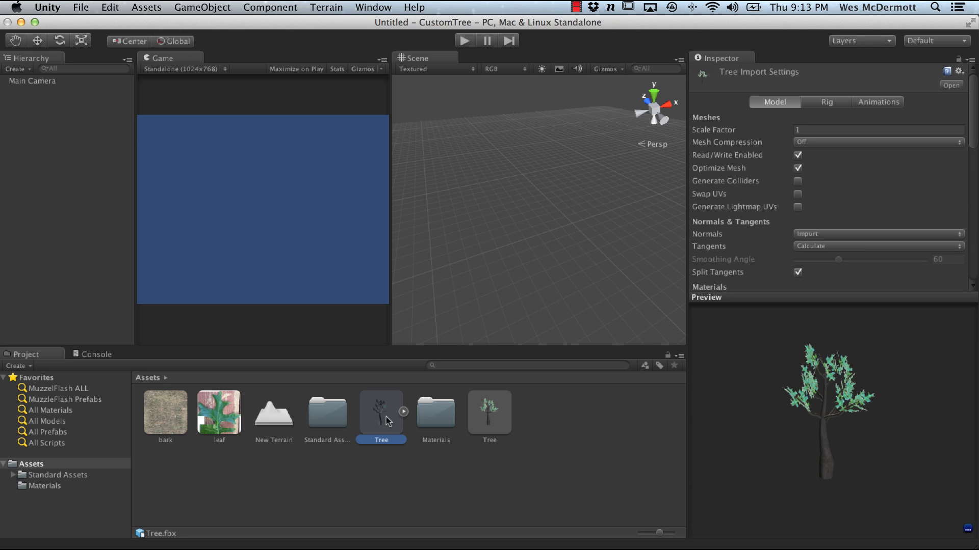
pyautogui.press('super+BackSpace')
pyautogui.click(432, 413)
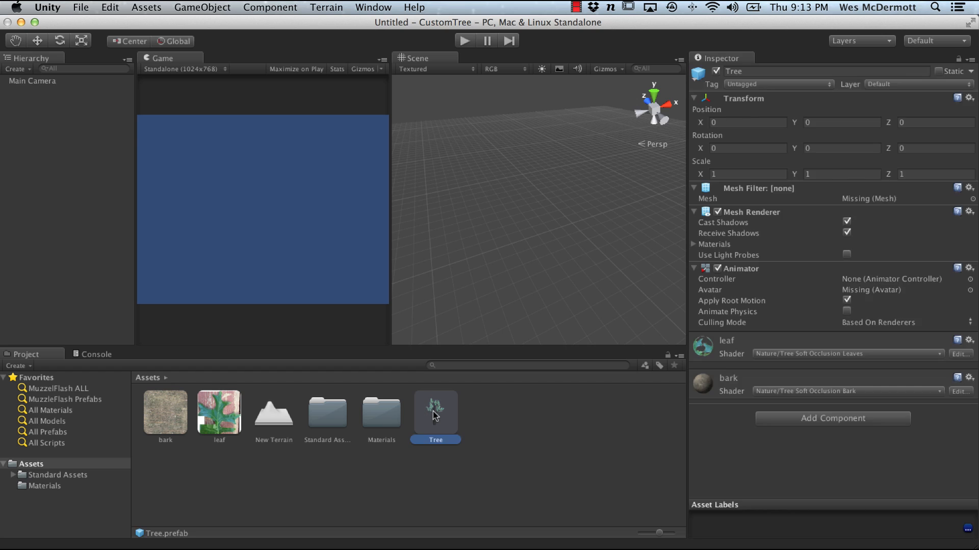
pyautogui.press('super+BackSpace')
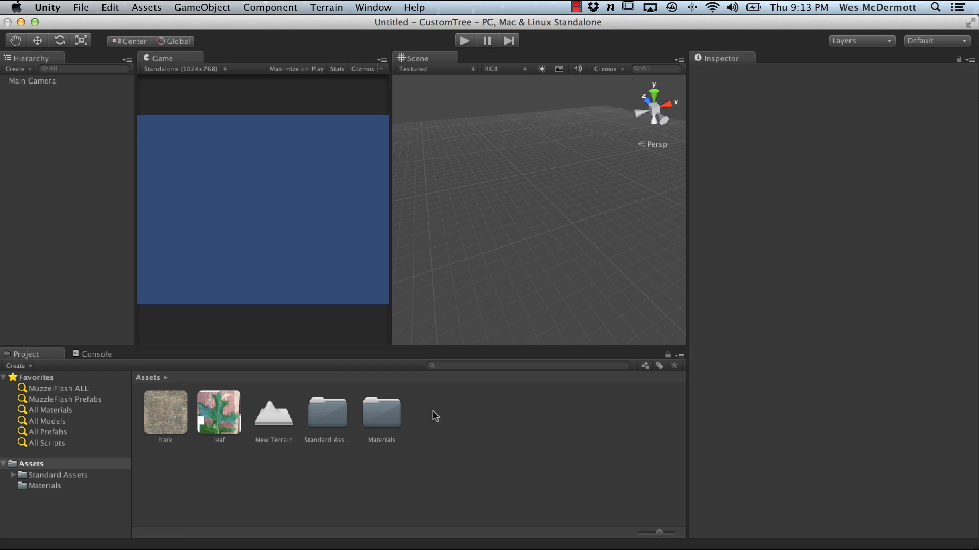
pyautogui.click(270, 416)
pyautogui.press('super+BackSpace')
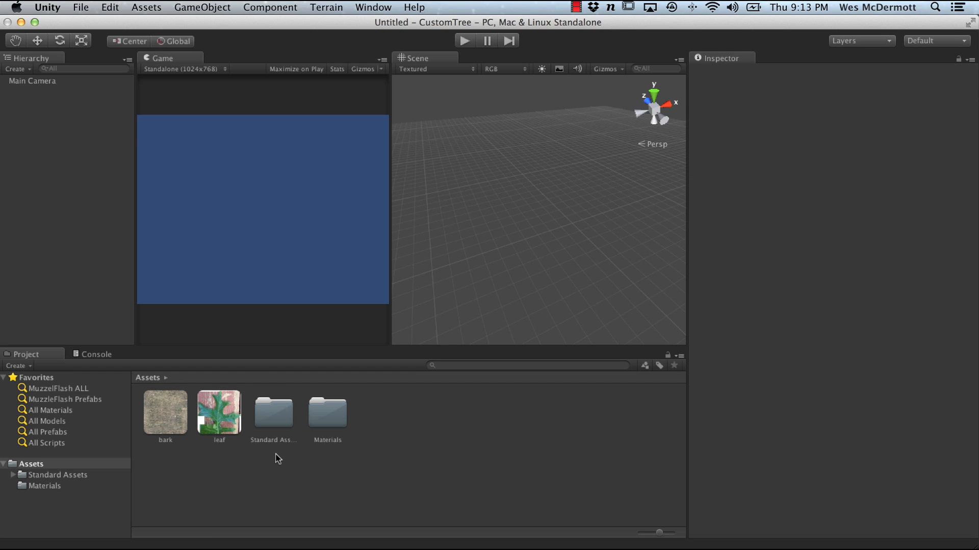
# Step: Inspect the bark and leaf texture assets' import settings and previews
pyautogui.moveTo(410, 346); pyautogui.dragTo(411, 343)
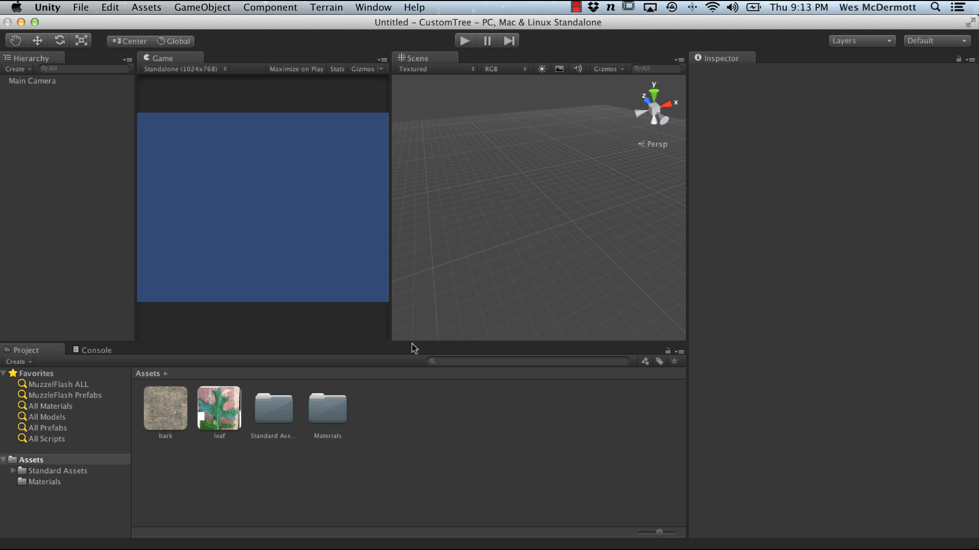
pyautogui.click(154, 411)
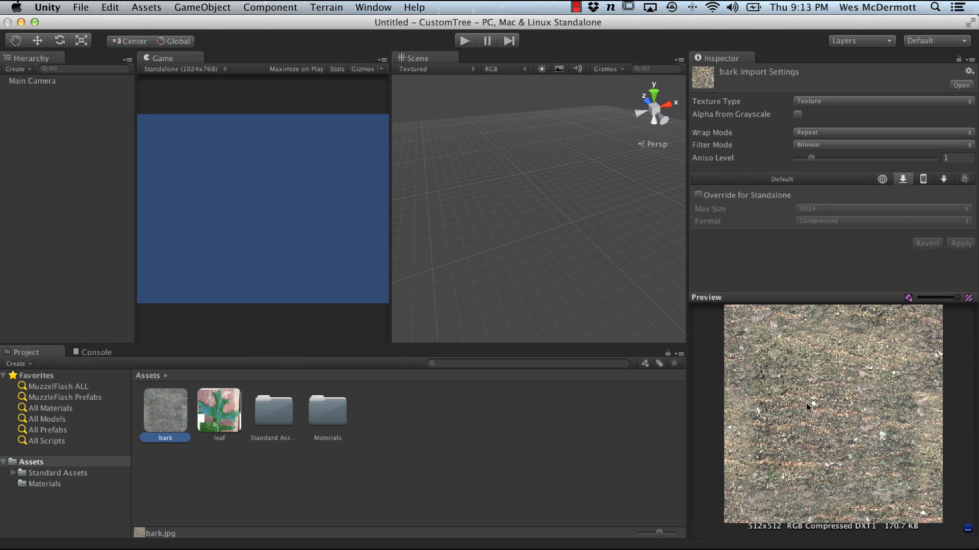
pyautogui.click(218, 403)
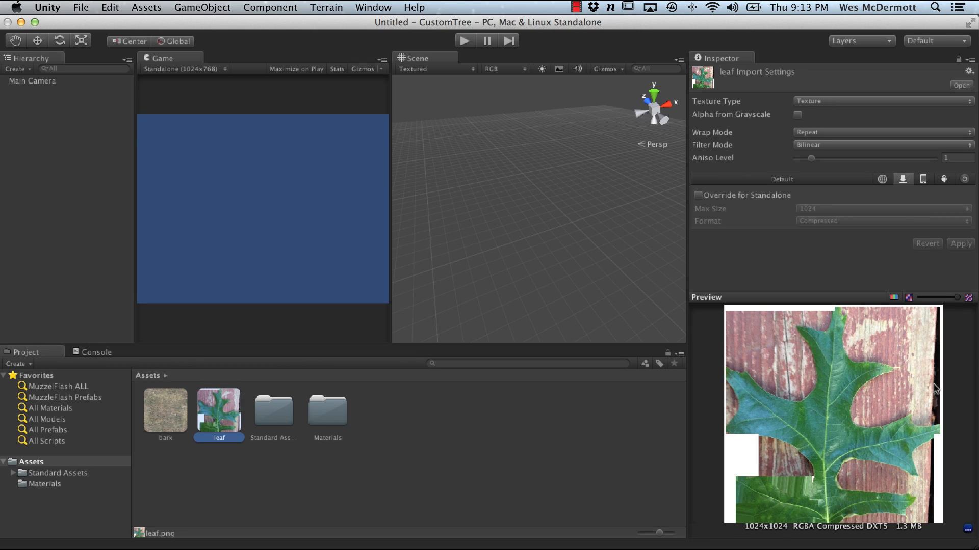
pyautogui.click(175, 408)
pyautogui.click(213, 410)
pyautogui.press('alt')
pyautogui.keyDown('alt'); pyautogui.moveTo(549, 266); pyautogui.dragTo(515, 219); pyautogui.keyUp('alt')
pyautogui.click(66, 149)
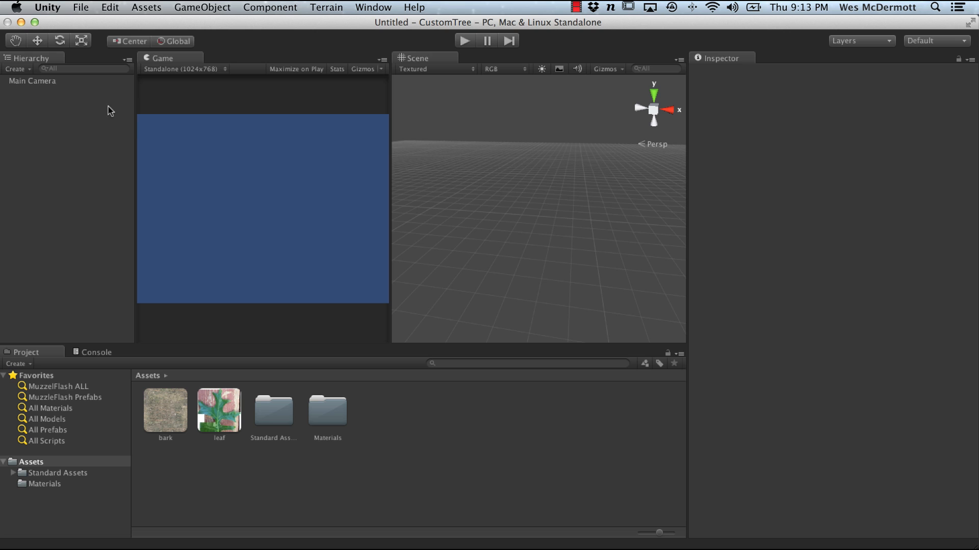
# Step: Create a new terrain in the scene
pyautogui.click(230, 8)
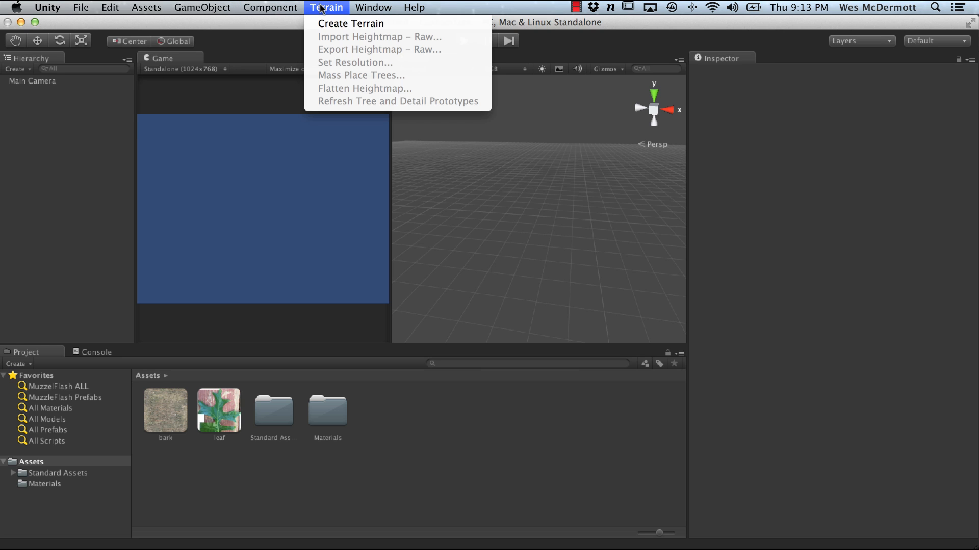
pyautogui.click(351, 23)
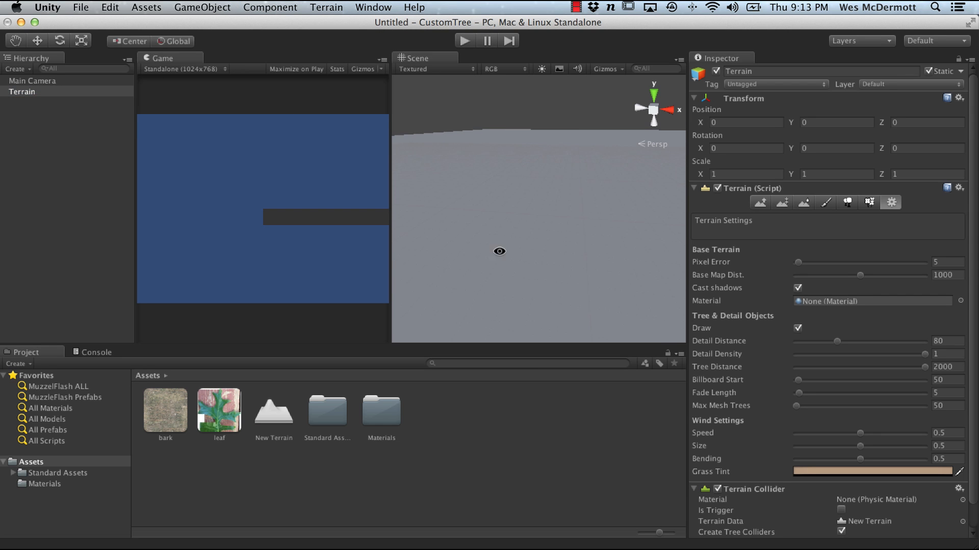
pyautogui.keyDown('alt'); pyautogui.moveTo(499, 251); pyautogui.dragTo(586, 245); pyautogui.keyUp('alt')
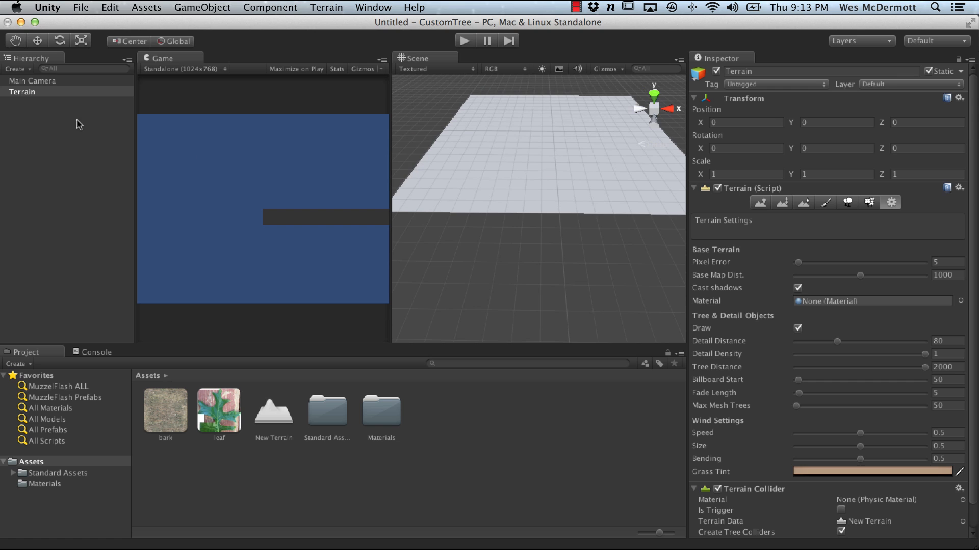
# Step: Move the Main Camera to about X 1000, Y 227, Z -270, tilted about 9 degrees
pyautogui.click(56, 82)
pyautogui.keyDown('alt'); pyautogui.moveTo(455, 209); pyautogui.dragTo(484, 184, button='right'); pyautogui.keyUp('alt')
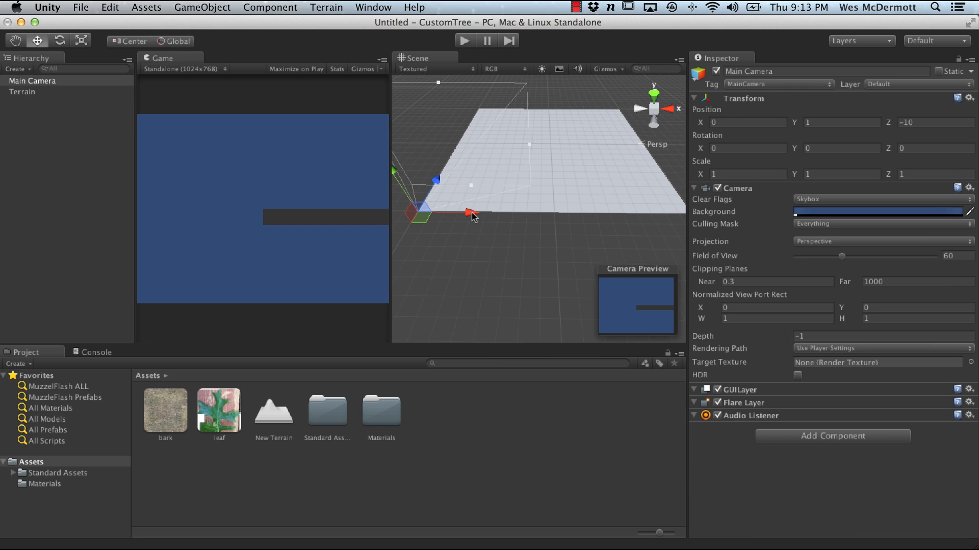
pyautogui.moveTo(472, 214); pyautogui.dragTo(610, 232)
pyautogui.keyDown('alt'); pyautogui.moveTo(570, 229); pyautogui.dragTo(609, 167); pyautogui.keyUp('alt')
pyautogui.press('e')
# Step: Add a directional light and move it to about X 2196 along the terrain's edge
pyautogui.click(270, 7)
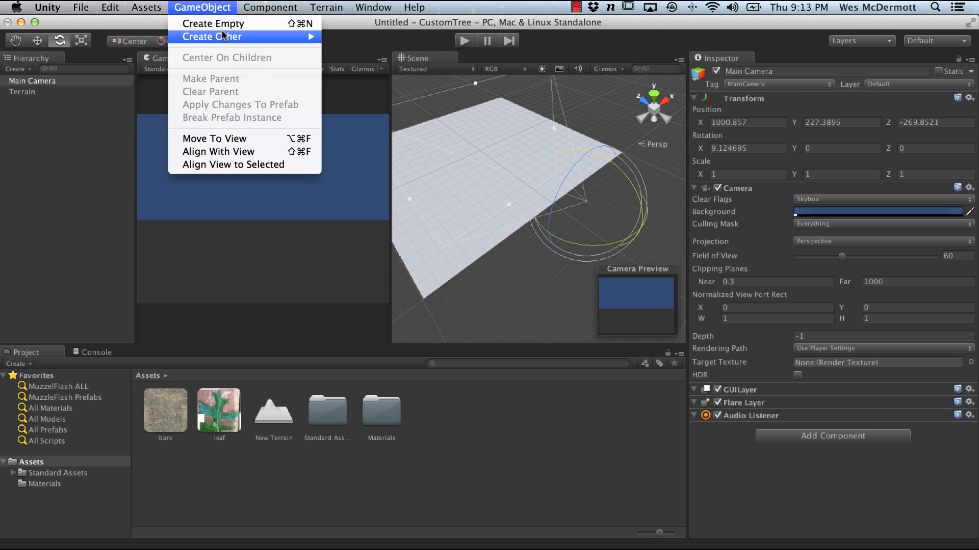
pyautogui.moveTo(222, 36)
pyautogui.click(377, 105)
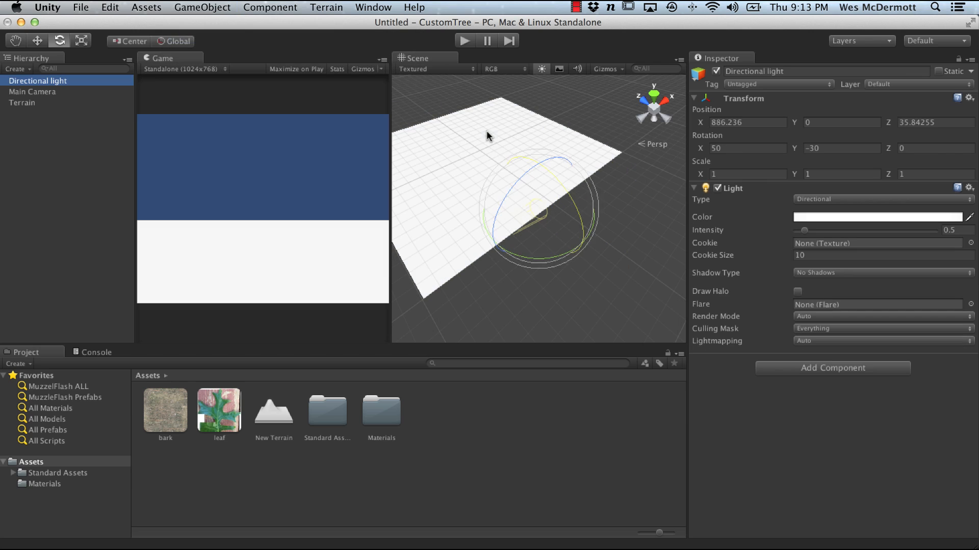
pyautogui.press('w')
pyautogui.moveTo(568, 189); pyautogui.dragTo(691, 80)
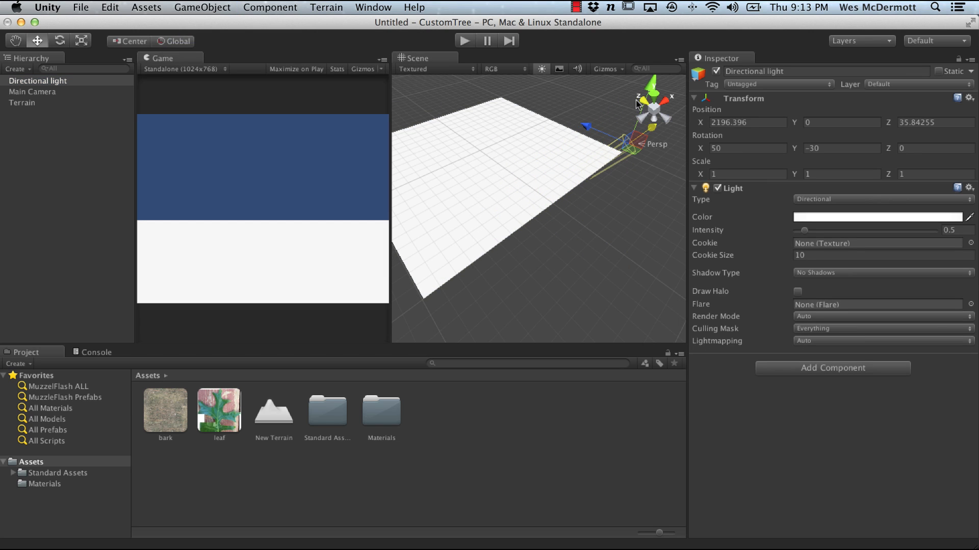
pyautogui.click(597, 127)
# Step: Select the terrain and inspect its transform position and rotation fields
pyautogui.click(51, 103)
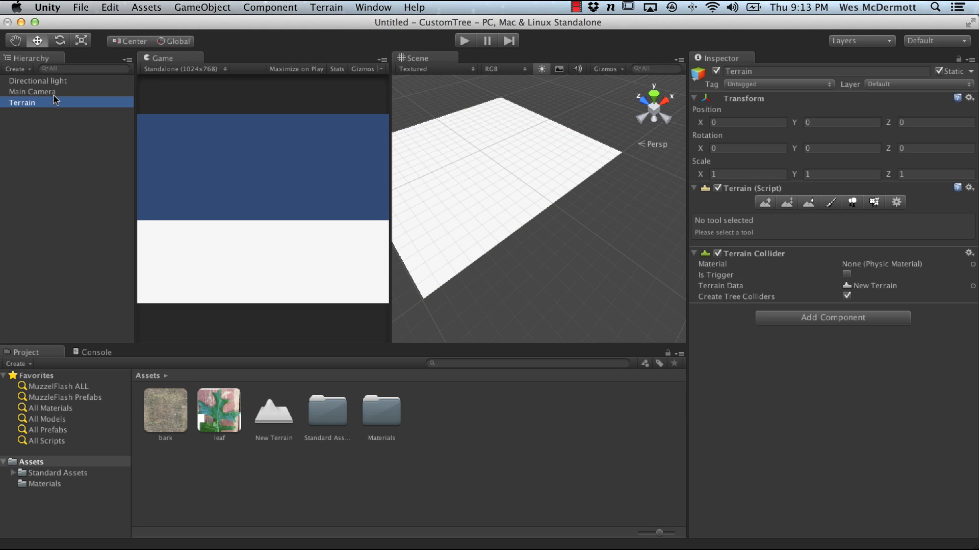
pyautogui.keyDown('alt'); pyautogui.moveTo(423, 231); pyautogui.dragTo(500, 284); pyautogui.keyUp('alt')
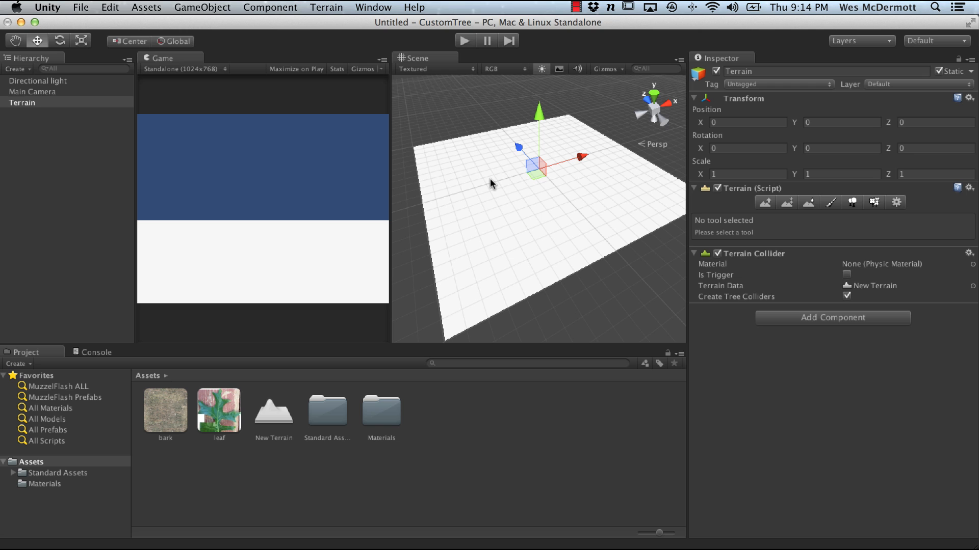
pyautogui.keyDown('alt'); pyautogui.moveTo(501, 197); pyautogui.dragTo(580, 245, button='right'); pyautogui.keyUp('alt')
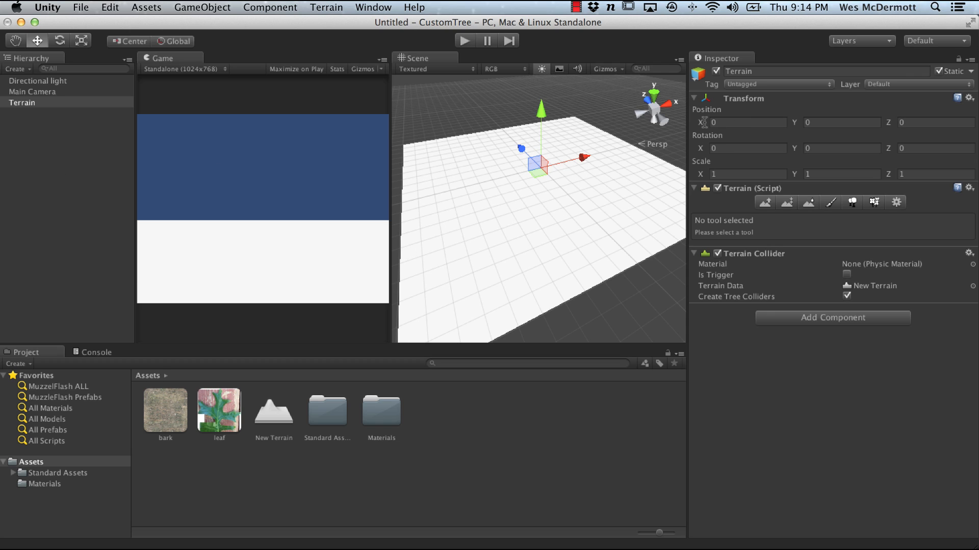
pyautogui.click(723, 149)
pyautogui.click(834, 149)
pyautogui.click(723, 149)
pyautogui.press('Tab')
pyautogui.click(836, 148)
pyautogui.click(730, 149)
pyautogui.click(824, 147)
# Step: Switch to Maya with the tree model open
pyautogui.press('super+Tab')
pyautogui.press('super+Tab')
pyautogui.press('super+Tab')
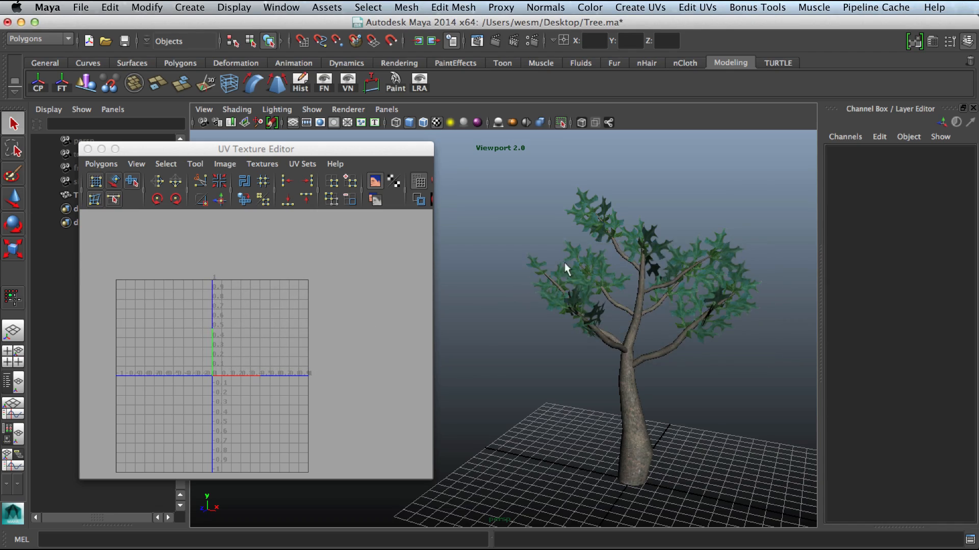
# Step: Select the tree mesh and close the UV Texture Editor
pyautogui.keyDown('alt'); pyautogui.moveTo(564, 262); pyautogui.dragTo(631, 359); pyautogui.keyUp('alt')
pyautogui.click(595, 362)
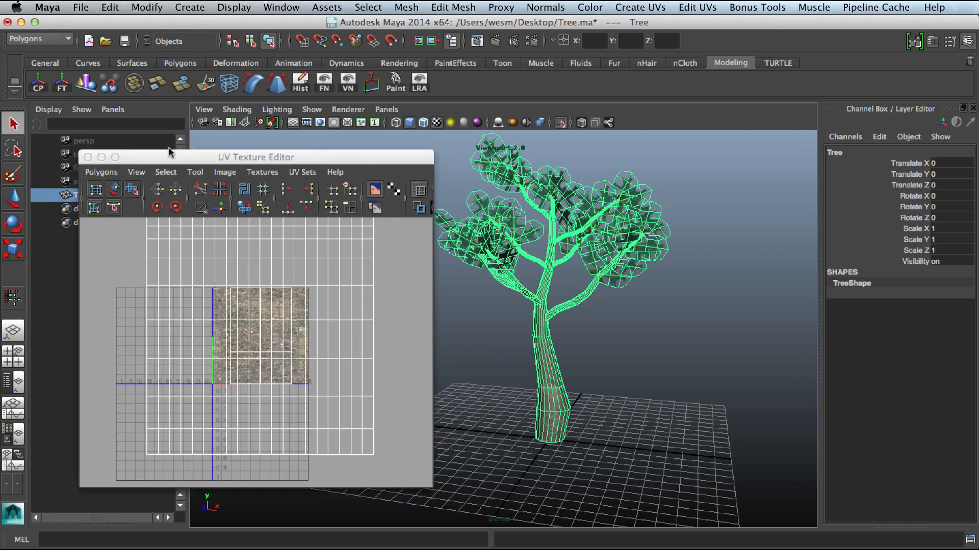
pyautogui.moveTo(170, 149); pyautogui.dragTo(310, 132)
pyautogui.click(228, 135)
# Step: Orbit around the tree model in object mode to examine its overall shape
pyautogui.keyDown('alt'); pyautogui.moveTo(459, 253); pyautogui.dragTo(524, 284); pyautogui.keyUp('alt')
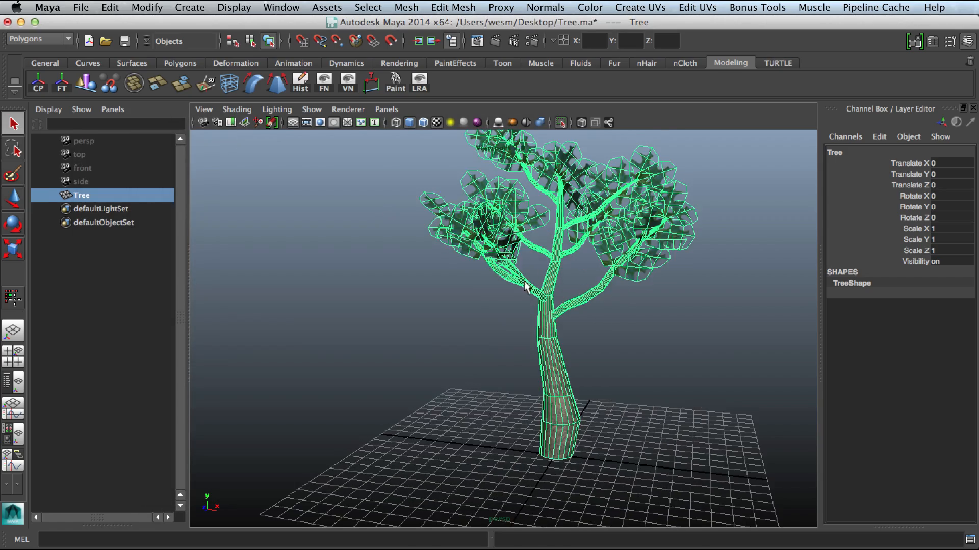
pyautogui.keyDown('alt'); pyautogui.moveTo(583, 293); pyautogui.dragTo(607, 318); pyautogui.keyUp('alt')
pyautogui.keyDown('alt'); pyautogui.moveTo(606, 317); pyautogui.dragTo(544, 302, button='right'); pyautogui.keyUp('alt')
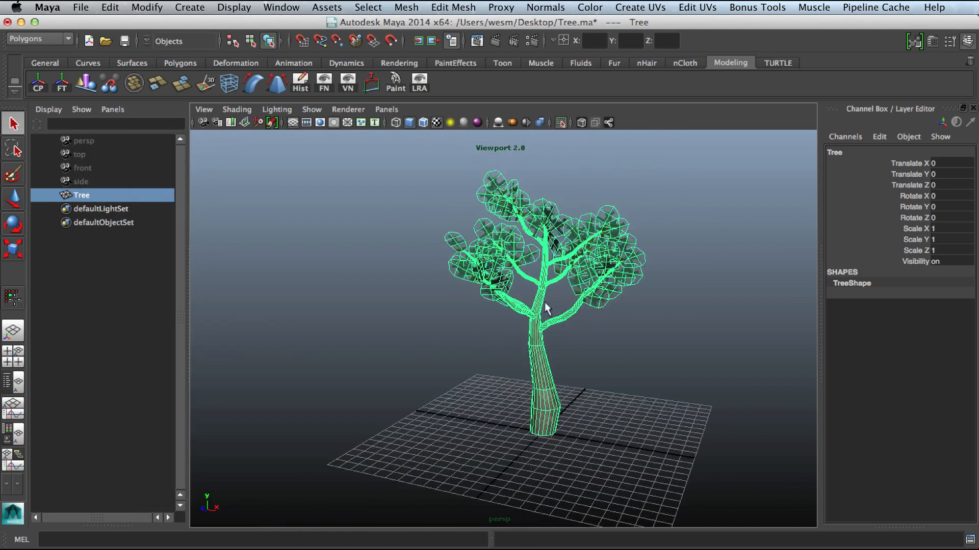
pyautogui.keyDown('alt'); pyautogui.moveTo(565, 364); pyautogui.dragTo(551, 355, button='middle'); pyautogui.keyUp('alt')
pyautogui.keyDown('alt'); pyautogui.moveTo(551, 356); pyautogui.dragTo(601, 364, button='right'); pyautogui.keyUp('alt')
pyautogui.rightClick(540, 359)
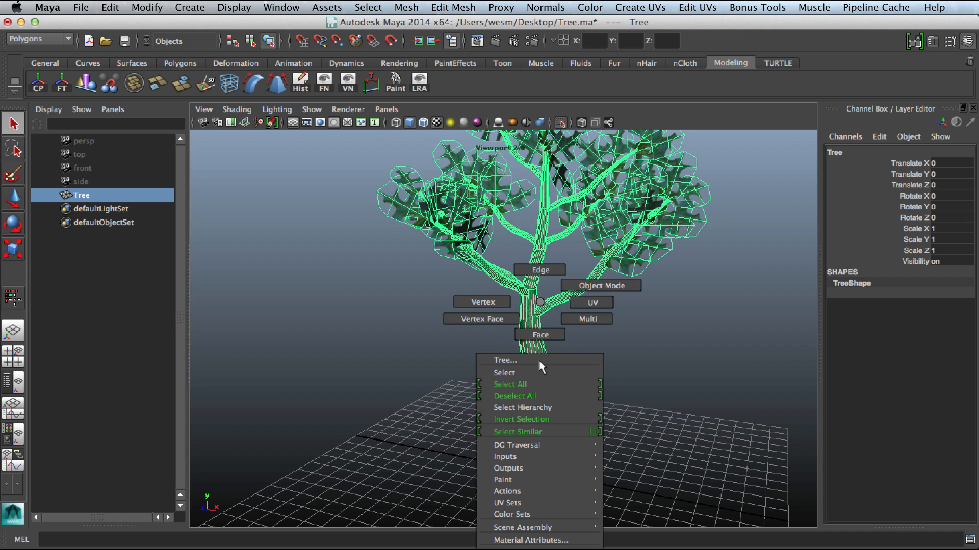
pyautogui.click(601, 285)
pyautogui.click(634, 344)
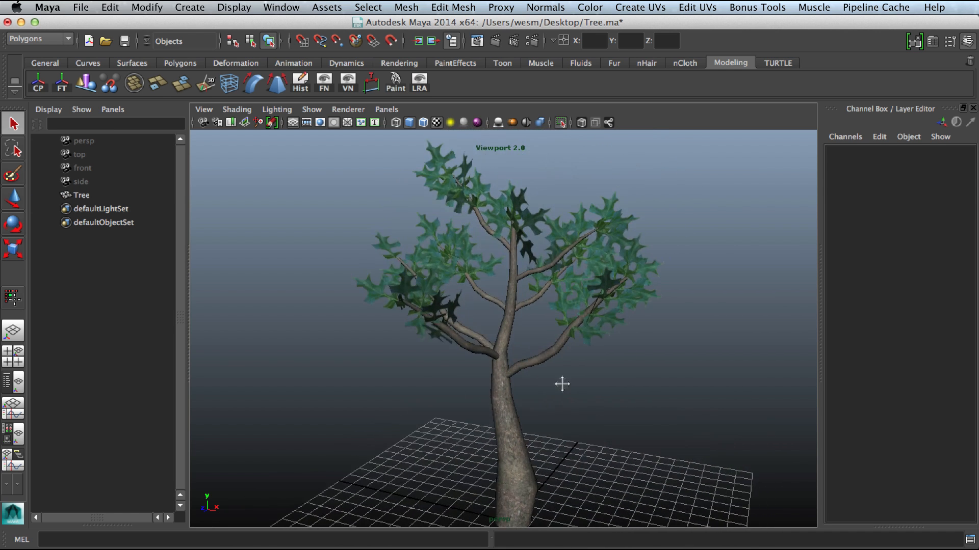
pyautogui.keyDown('alt'); pyautogui.moveTo(562, 384); pyautogui.dragTo(592, 386); pyautogui.keyUp('alt')
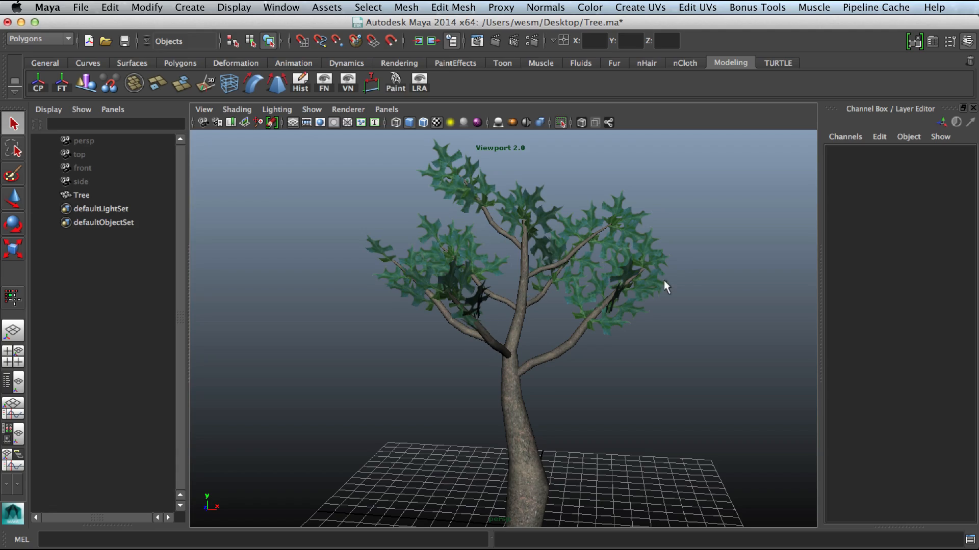
# Step: Select a single leaf card face and frame it to examine the leaf geometry
pyautogui.keyDown('alt'); pyautogui.moveTo(664, 281); pyautogui.dragTo(546, 265); pyautogui.keyUp('alt')
pyautogui.click(537, 238)
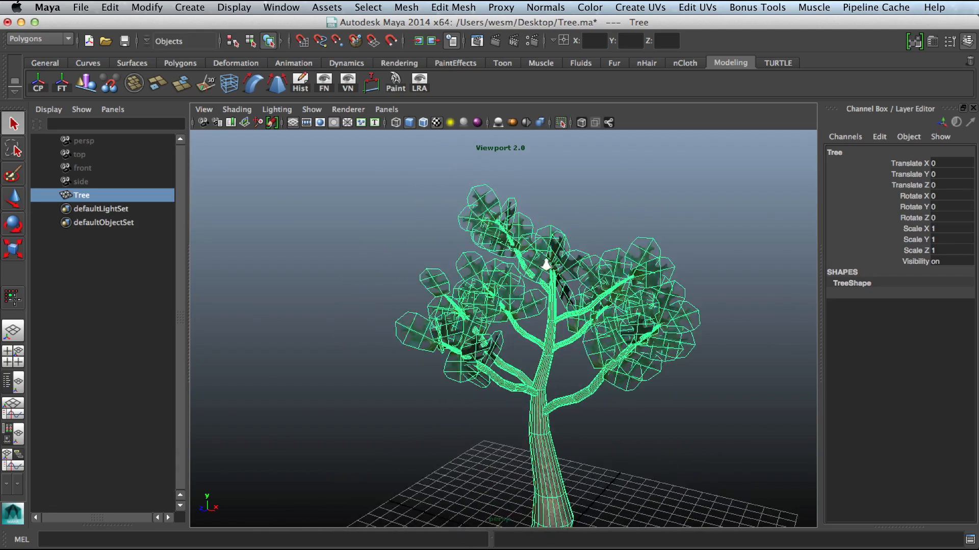
pyautogui.keyDown('alt'); pyautogui.moveTo(546, 265); pyautogui.dragTo(495, 286, button='right'); pyautogui.keyUp('alt')
pyautogui.keyDown('alt'); pyautogui.moveTo(365, 274); pyautogui.dragTo(296, 320, button='right'); pyautogui.keyUp('alt')
pyautogui.click(326, 305)
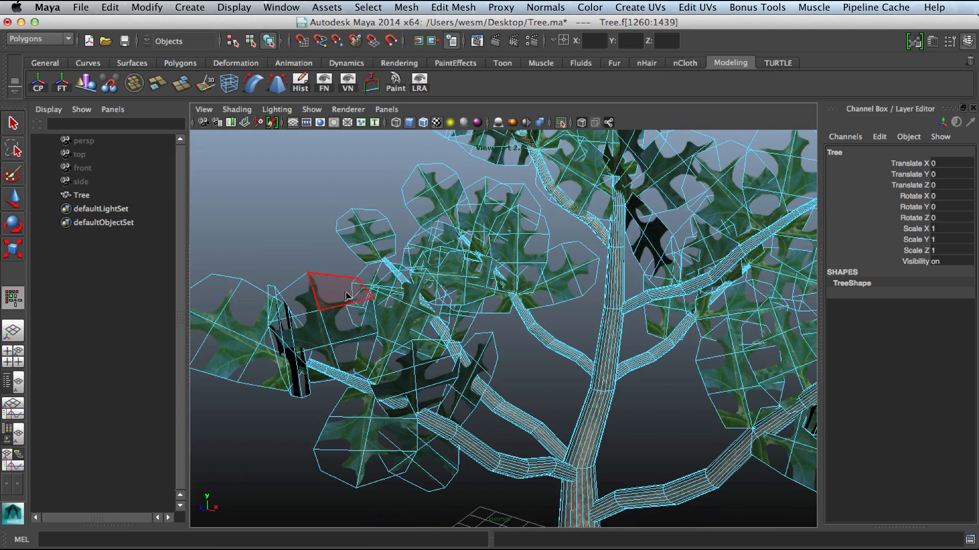
pyautogui.click(385, 318)
pyautogui.press('f')
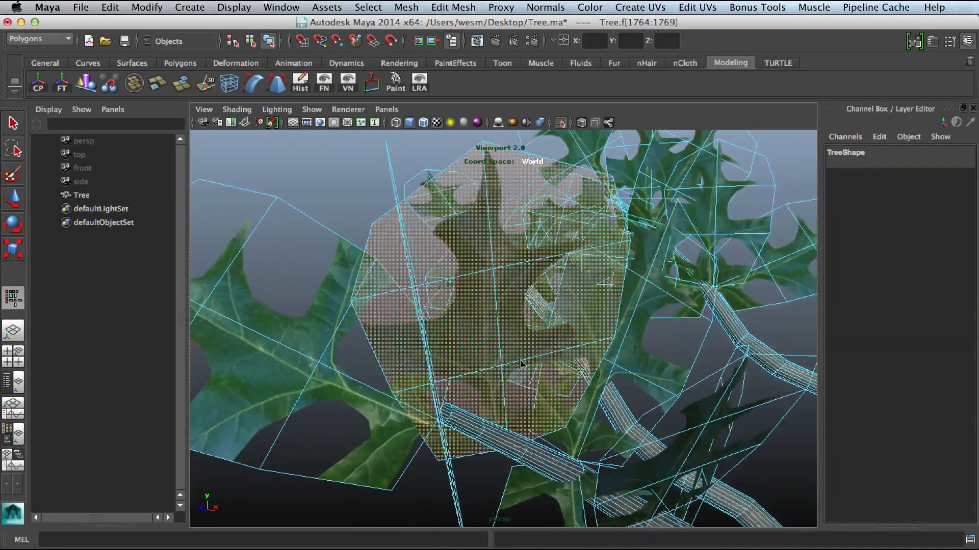
pyautogui.keyDown('alt'); pyautogui.moveTo(521, 364); pyautogui.dragTo(521, 343); pyautogui.keyUp('alt')
pyautogui.keyDown('alt'); pyautogui.moveTo(521, 343); pyautogui.dragTo(474, 355, button='right'); pyautogui.keyUp('alt')
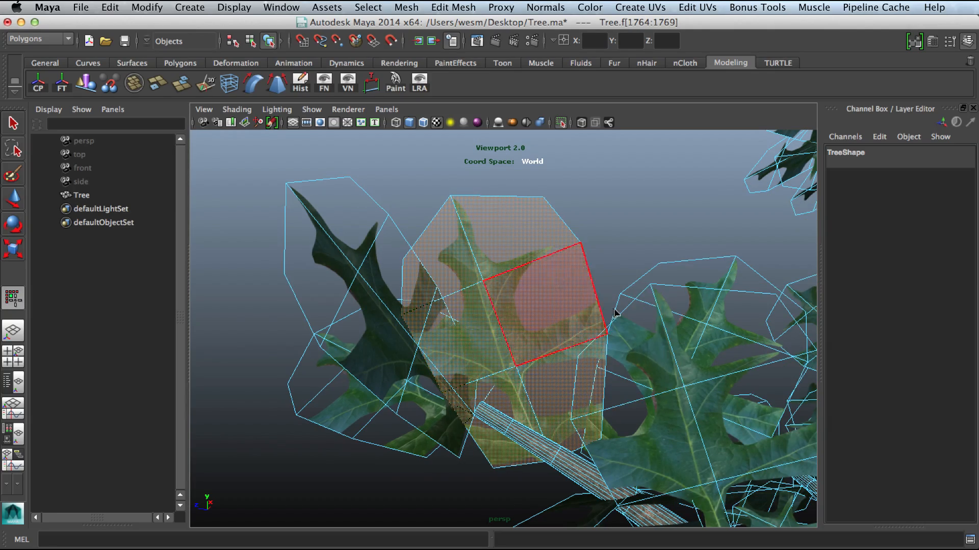
pyautogui.keyDown('alt'); pyautogui.moveTo(616, 314); pyautogui.dragTo(637, 304); pyautogui.keyUp('alt')
pyautogui.keyDown('alt'); pyautogui.moveTo(636, 305); pyautogui.dragTo(511, 294, button='right'); pyautogui.keyUp('alt')
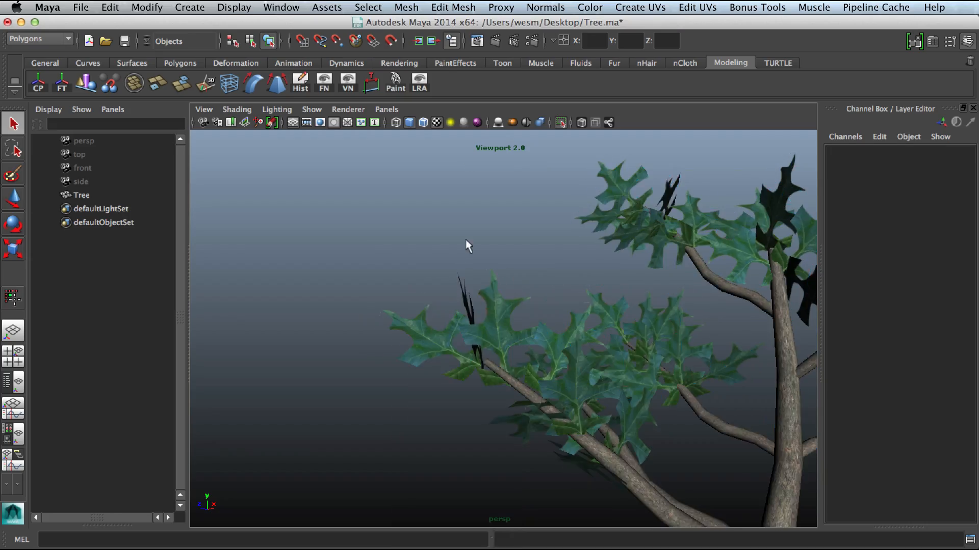
# Step: Reselect the tree and orbit closely to examine the branch geometry
pyautogui.keyDown('alt'); pyautogui.moveTo(466, 240); pyautogui.dragTo(498, 256); pyautogui.keyUp('alt')
pyautogui.keyDown('alt'); pyautogui.moveTo(498, 255); pyautogui.dragTo(585, 321, button='right'); pyautogui.keyUp('alt')
pyautogui.click(615, 337)
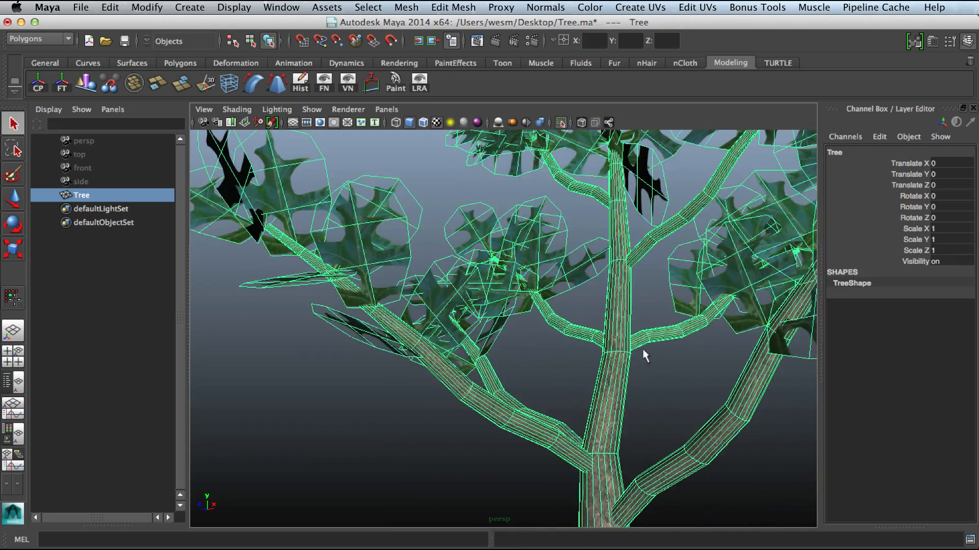
pyautogui.keyDown('alt'); pyautogui.moveTo(642, 352); pyautogui.dragTo(588, 247, button='middle'); pyautogui.keyUp('alt')
pyautogui.keyDown('alt'); pyautogui.moveTo(503, 256); pyautogui.dragTo(609, 378, button='right'); pyautogui.keyUp('alt')
pyautogui.keyDown('alt'); pyautogui.moveTo(609, 378); pyautogui.dragTo(449, 387); pyautogui.keyUp('alt')
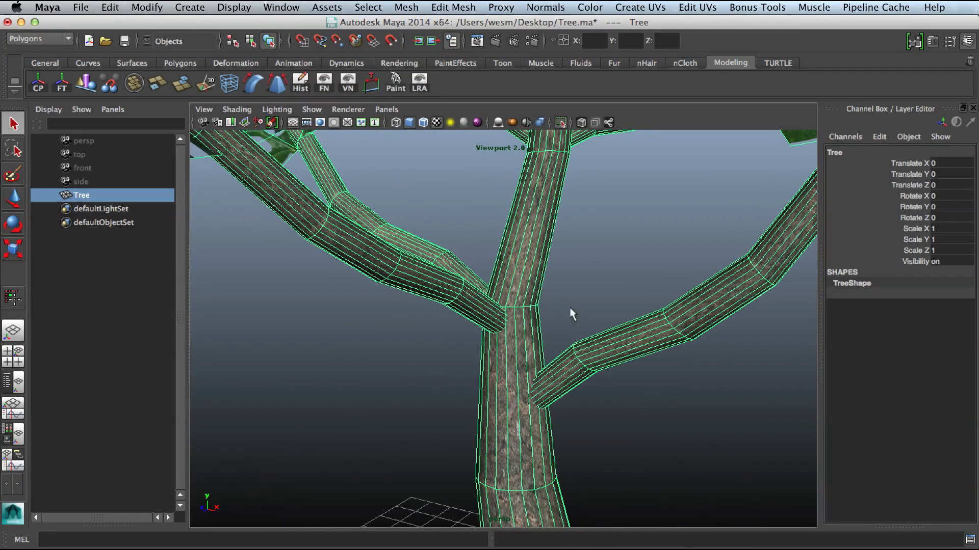
# Step: Deselect the tree and orbit back out to view the whole textured tree model
pyautogui.keyDown('alt'); pyautogui.moveTo(569, 307); pyautogui.dragTo(604, 351); pyautogui.keyUp('alt')
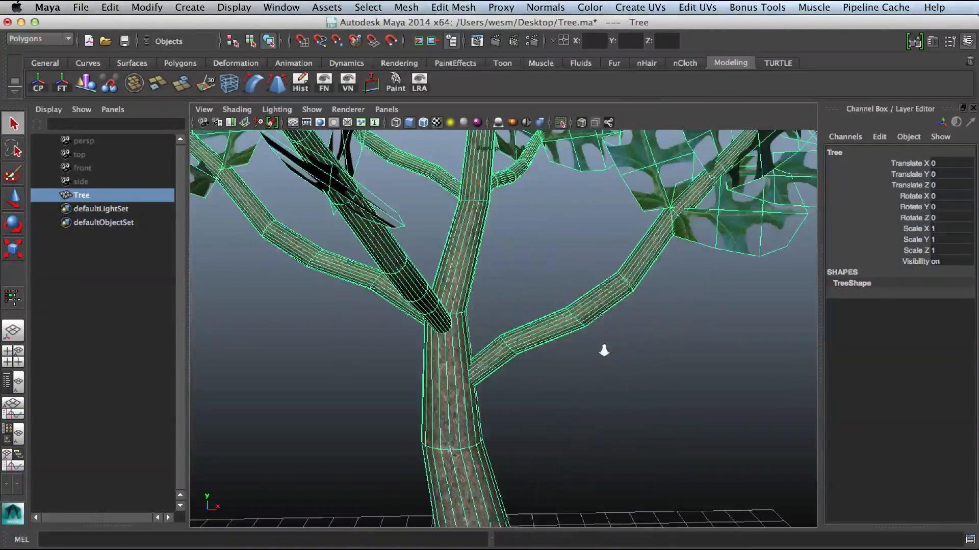
pyautogui.keyDown('alt'); pyautogui.moveTo(604, 350); pyautogui.dragTo(454, 323, button='right'); pyautogui.keyUp('alt')
pyautogui.keyDown('alt'); pyautogui.moveTo(455, 323); pyautogui.dragTo(526, 360); pyautogui.keyUp('alt')
pyautogui.click(557, 370)
pyautogui.keyDown('alt'); pyautogui.moveTo(557, 370); pyautogui.dragTo(583, 335, button='right'); pyautogui.keyUp('alt')
pyautogui.keyDown('alt'); pyautogui.moveTo(582, 335); pyautogui.dragTo(568, 339); pyautogui.keyUp('alt')
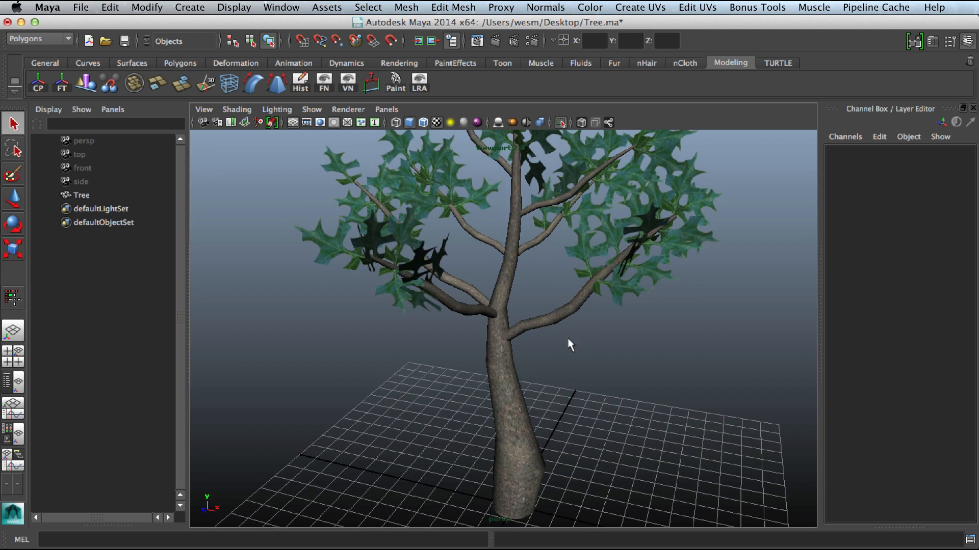
pyautogui.keyDown('alt'); pyautogui.moveTo(568, 339); pyautogui.dragTo(545, 350, button='right'); pyautogui.keyUp('alt')
pyautogui.keyDown('alt'); pyautogui.moveTo(544, 350); pyautogui.dragTo(557, 365, button='middle'); pyautogui.keyUp('alt')
pyautogui.keyDown('alt'); pyautogui.moveTo(568, 366); pyautogui.dragTo(556, 364); pyautogui.keyUp('alt')
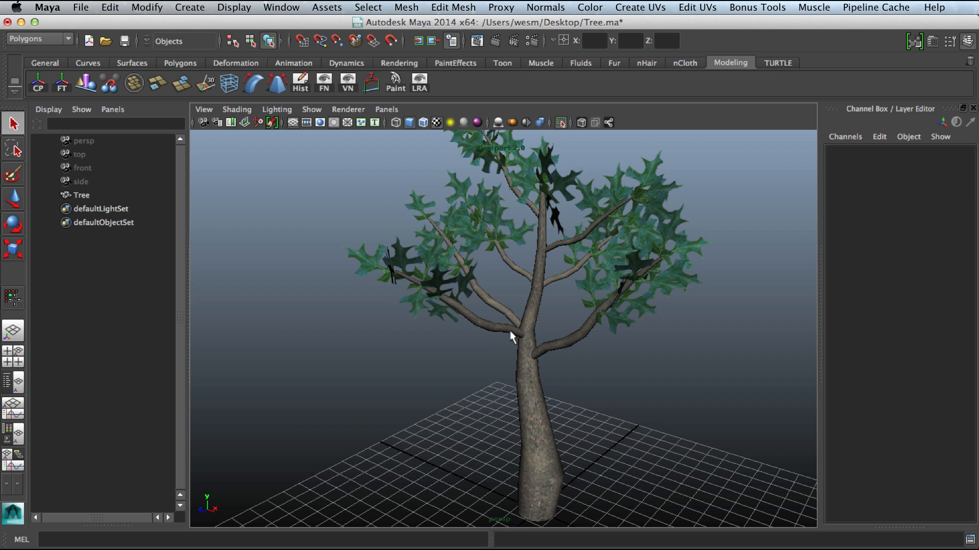
# Step: Select the tree, switch to the Move tool, and orbit around the trunk base to examine the pivot position
pyautogui.click(99, 196)
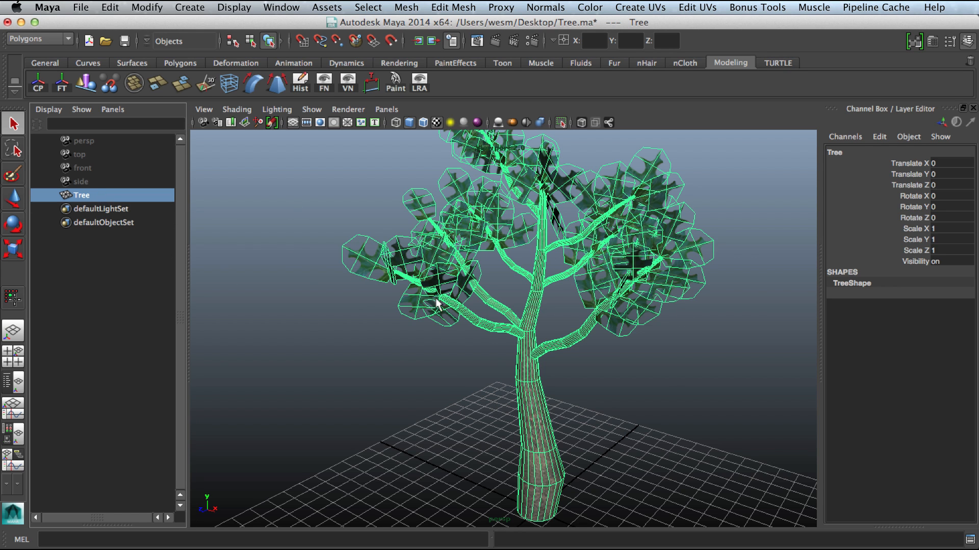
pyautogui.keyDown('alt'); pyautogui.moveTo(580, 334); pyautogui.dragTo(591, 405, button='right'); pyautogui.keyUp('alt')
pyautogui.press('w')
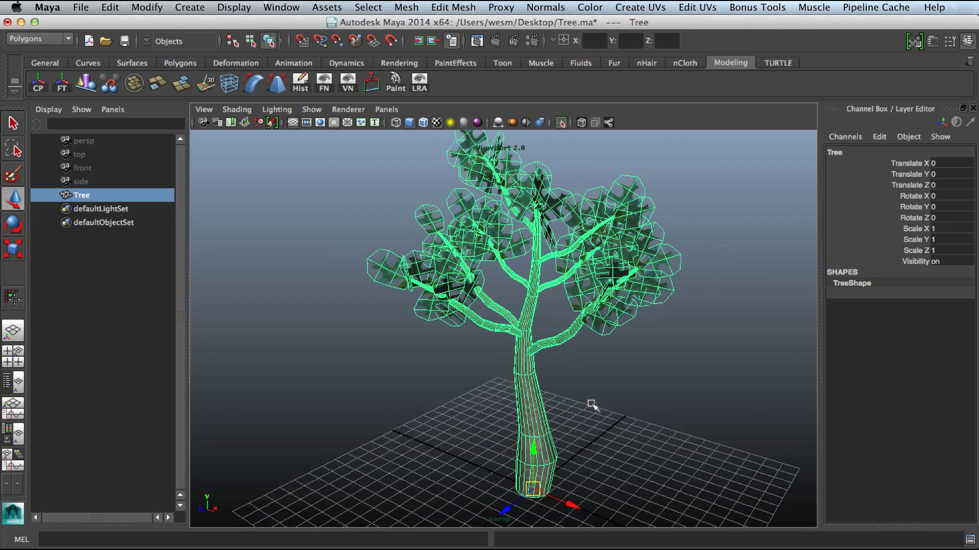
pyautogui.keyDown('alt'); pyautogui.moveTo(592, 405); pyautogui.dragTo(562, 278, button='middle'); pyautogui.keyUp('alt')
pyautogui.keyDown('alt'); pyautogui.moveTo(562, 278); pyautogui.dragTo(569, 428, button='right'); pyautogui.keyUp('alt')
pyautogui.keyDown('alt'); pyautogui.moveTo(568, 428); pyautogui.dragTo(569, 394); pyautogui.keyUp('alt')
pyautogui.keyDown('alt'); pyautogui.moveTo(569, 393); pyautogui.dragTo(543, 423, button='middle'); pyautogui.keyUp('alt')
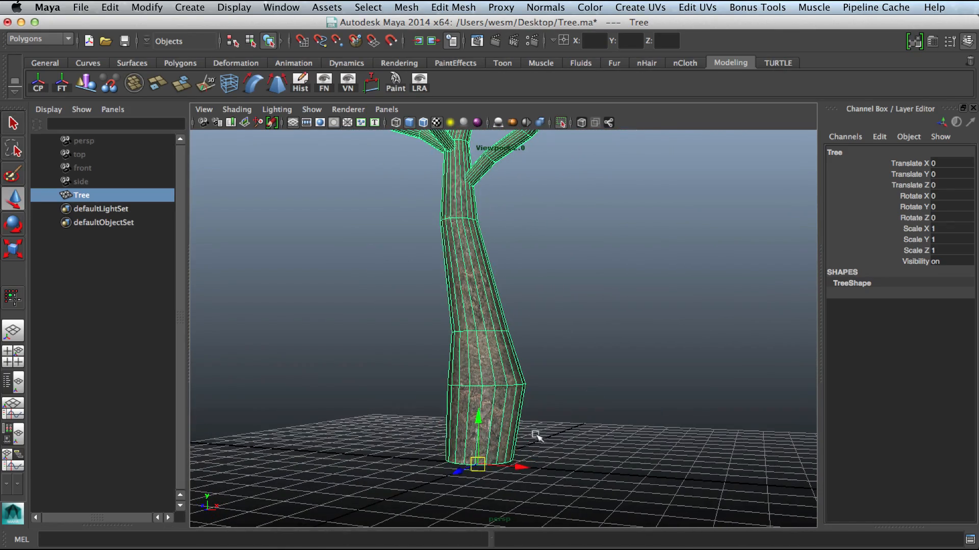
pyautogui.keyDown('alt'); pyautogui.moveTo(584, 421); pyautogui.dragTo(632, 428, button='right'); pyautogui.keyUp('alt')
pyautogui.keyDown('alt'); pyautogui.moveTo(632, 427); pyautogui.dragTo(585, 449); pyautogui.keyUp('alt')
pyautogui.keyDown('alt'); pyautogui.moveTo(586, 449); pyautogui.dragTo(571, 442, button='right'); pyautogui.keyUp('alt')
pyautogui.keyDown('alt'); pyautogui.moveTo(571, 442); pyautogui.dragTo(530, 391, button='middle'); pyautogui.keyUp('alt')
pyautogui.keyDown('alt'); pyautogui.moveTo(530, 391); pyautogui.dragTo(561, 384, button='right'); pyautogui.keyUp('alt')
pyautogui.keyDown('alt'); pyautogui.moveTo(561, 384); pyautogui.dragTo(502, 364); pyautogui.keyUp('alt')
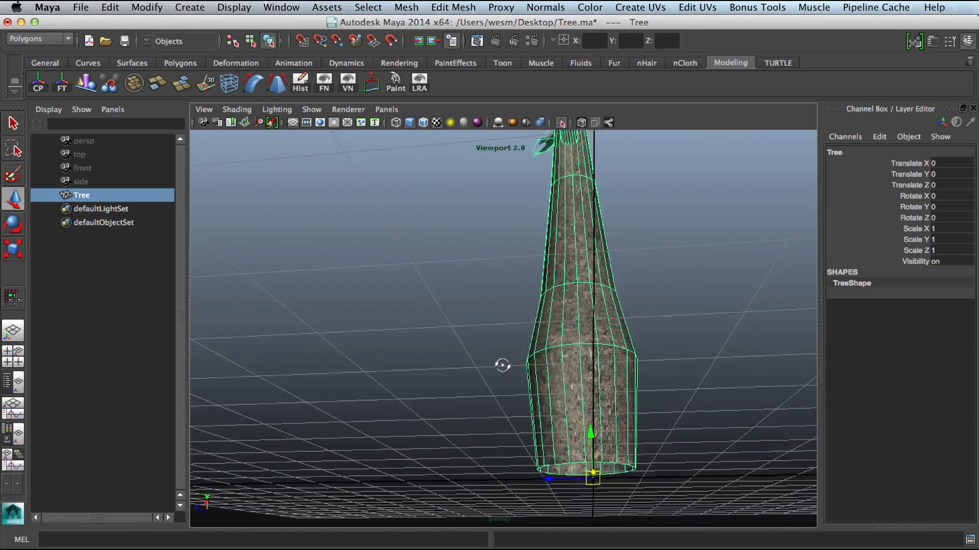
pyautogui.keyDown('alt'); pyautogui.moveTo(594, 471); pyautogui.dragTo(647, 466); pyautogui.keyUp('alt')
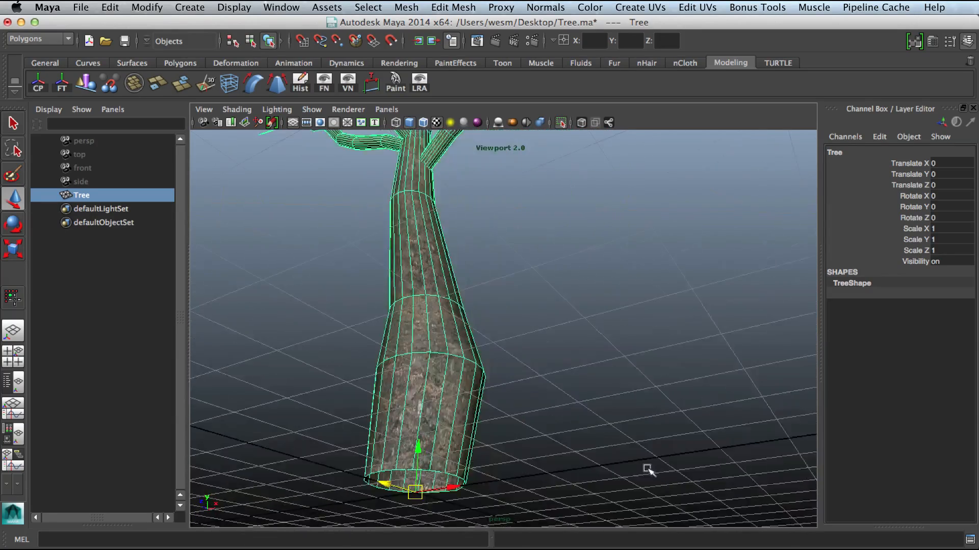
pyautogui.keyDown('alt'); pyautogui.moveTo(612, 407); pyautogui.dragTo(476, 335, button='right'); pyautogui.keyUp('alt')
pyautogui.keyDown('alt'); pyautogui.moveTo(476, 335); pyautogui.dragTo(532, 376); pyautogui.keyUp('alt')
pyautogui.keyDown('alt'); pyautogui.moveTo(533, 375); pyautogui.dragTo(499, 348, button='right'); pyautogui.keyUp('alt')
pyautogui.keyDown('alt'); pyautogui.moveTo(499, 348); pyautogui.dragTo(513, 387, button='middle'); pyautogui.keyUp('alt')
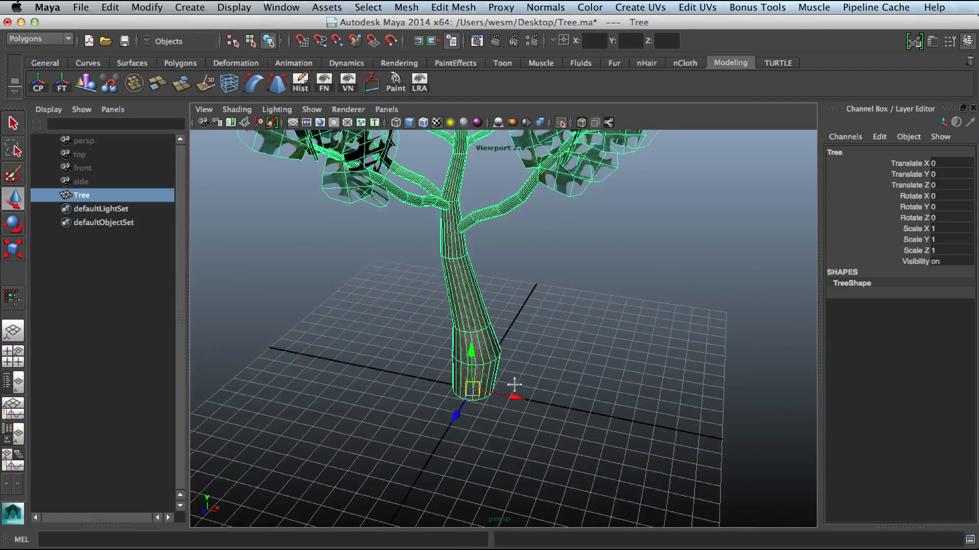
pyautogui.keyDown('alt'); pyautogui.moveTo(553, 314); pyautogui.dragTo(586, 396, button='middle'); pyautogui.keyUp('alt')
pyautogui.keyDown('alt'); pyautogui.moveTo(585, 396); pyautogui.dragTo(546, 380, button='right'); pyautogui.keyUp('alt')
pyautogui.keyDown('alt'); pyautogui.moveTo(545, 380); pyautogui.dragTo(534, 339); pyautogui.keyUp('alt')
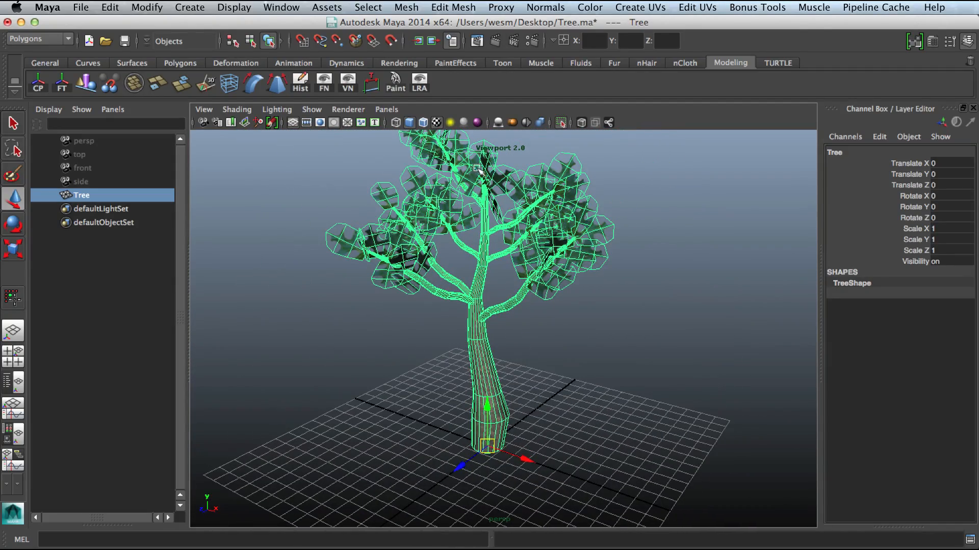
pyautogui.keyDown('alt'); pyautogui.moveTo(451, 258); pyautogui.dragTo(451, 319, button='right'); pyautogui.keyUp('alt')
pyautogui.keyDown('alt'); pyautogui.moveTo(451, 319); pyautogui.dragTo(492, 285); pyautogui.keyUp('alt')
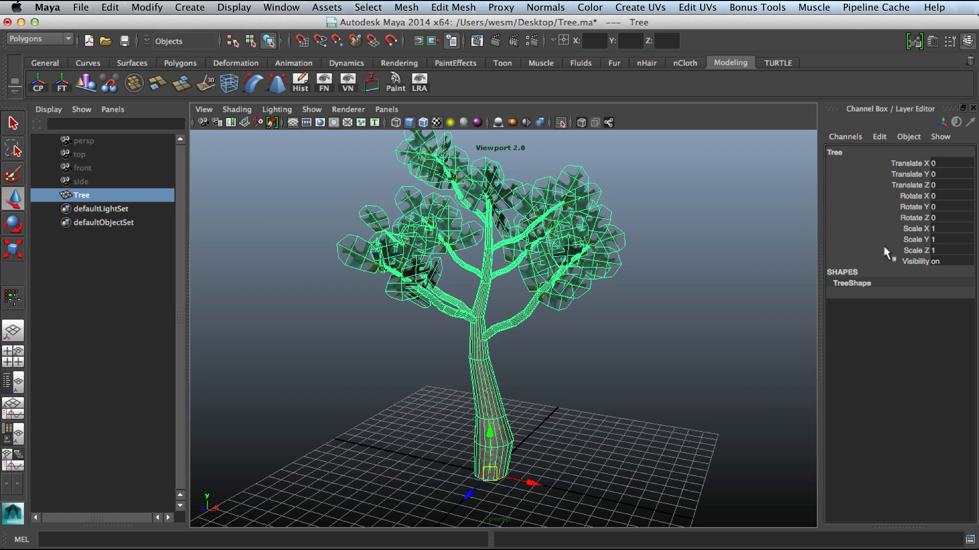
# Step: Reselect the tree and highlight its translate and rotate channels in the Channel Box
pyautogui.moveTo(916, 163); pyautogui.dragTo(921, 219)
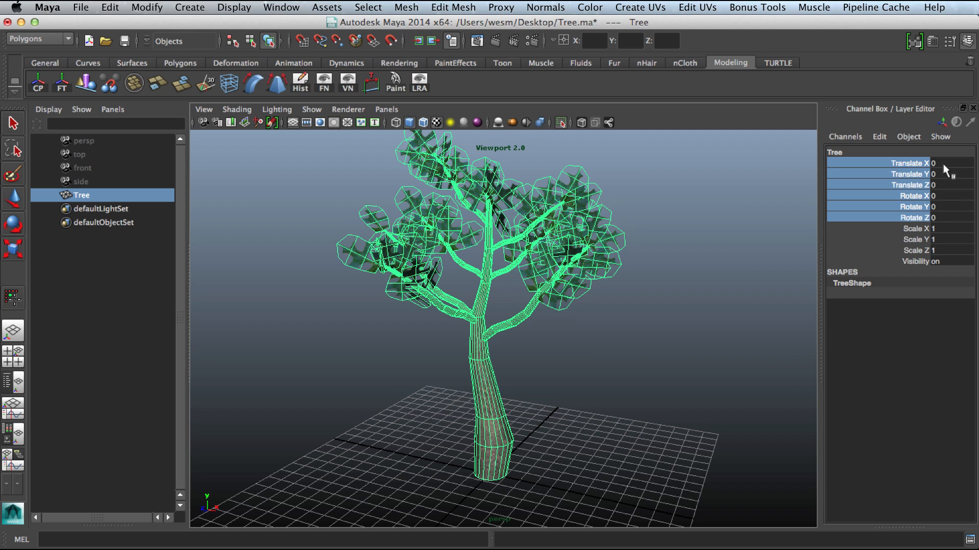
pyautogui.click(561, 440)
pyautogui.press('w')
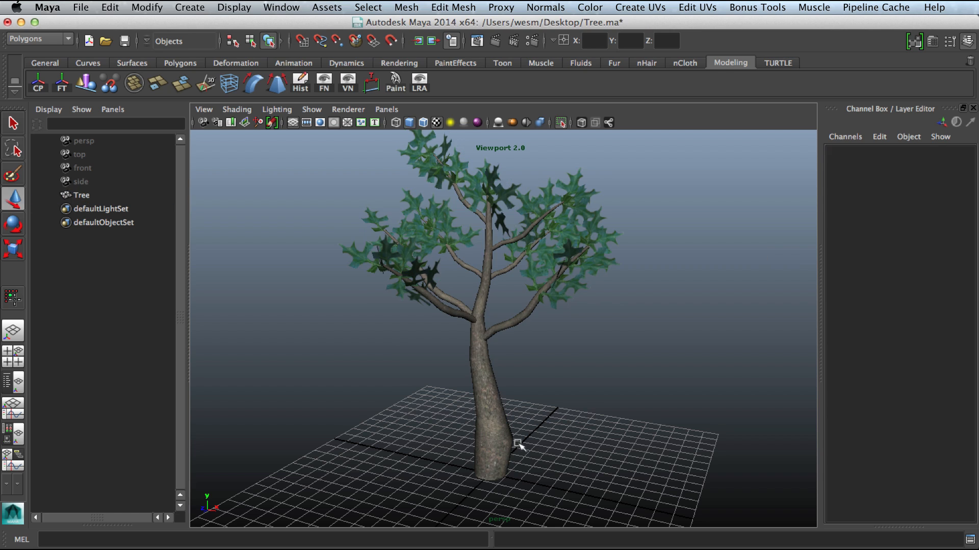
pyautogui.click(498, 440)
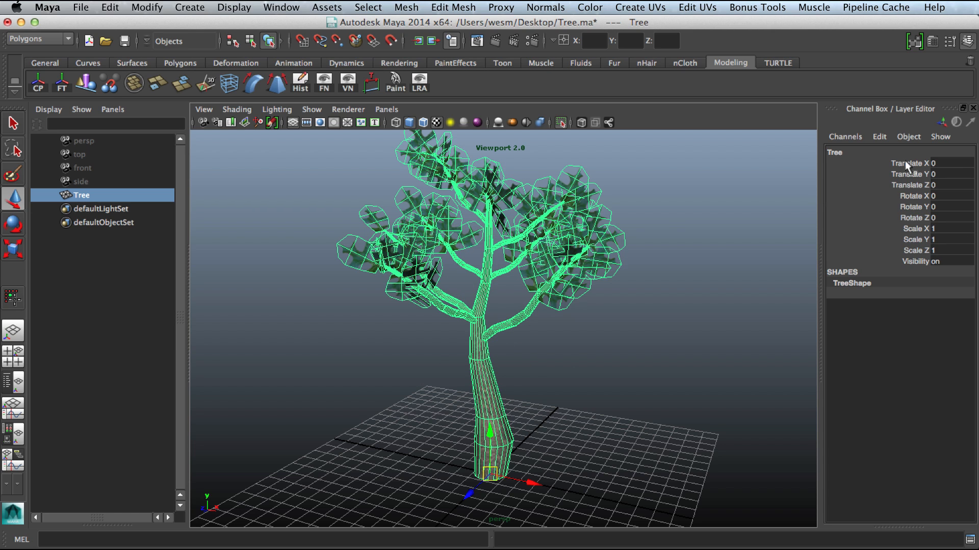
pyautogui.moveTo(904, 161); pyautogui.dragTo(909, 215)
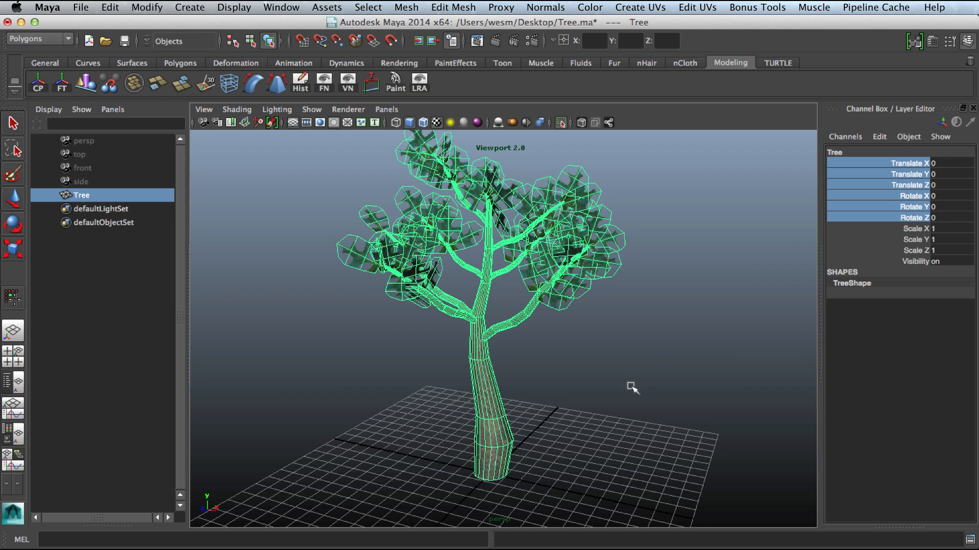
# Step: Orbit around the selected tree in textured display to examine its overall structure
pyautogui.keyDown('alt'); pyautogui.moveTo(549, 405); pyautogui.dragTo(524, 422, button='right'); pyautogui.keyUp('alt')
pyautogui.keyDown('alt'); pyautogui.moveTo(541, 450); pyautogui.dragTo(547, 406, button='middle'); pyautogui.keyUp('alt')
pyautogui.keyDown('alt'); pyautogui.moveTo(547, 406); pyautogui.dragTo(497, 428, button='right'); pyautogui.keyUp('alt')
pyautogui.keyDown('alt'); pyautogui.moveTo(533, 433); pyautogui.dragTo(463, 370); pyautogui.keyUp('alt')
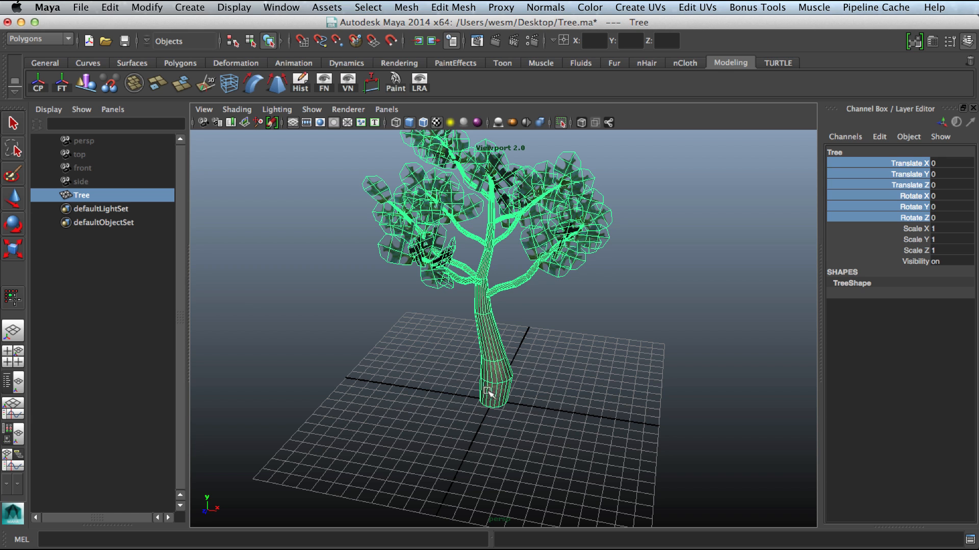
pyautogui.keyDown('alt'); pyautogui.moveTo(507, 413); pyautogui.dragTo(490, 406); pyautogui.keyUp('alt')
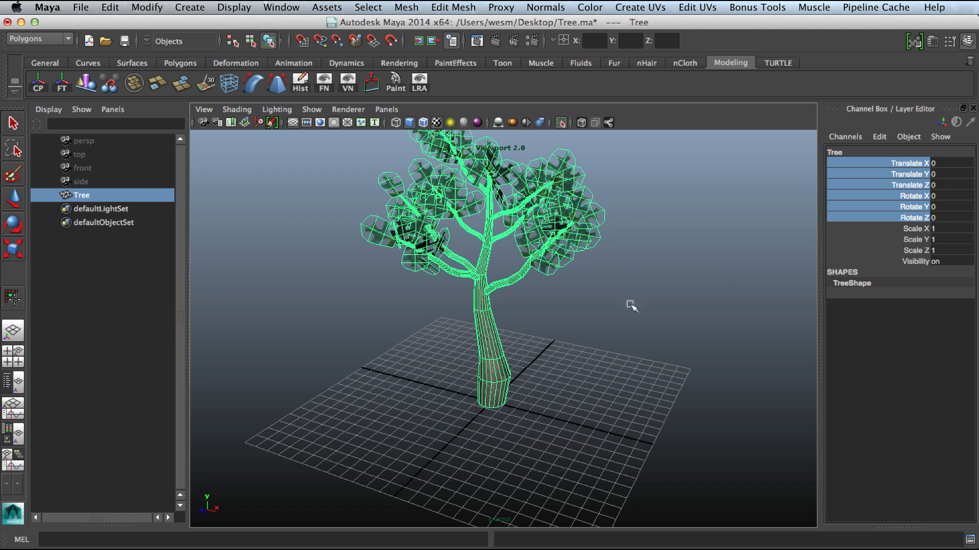
pyautogui.keyDown('alt'); pyautogui.moveTo(617, 359); pyautogui.dragTo(545, 349); pyautogui.keyUp('alt')
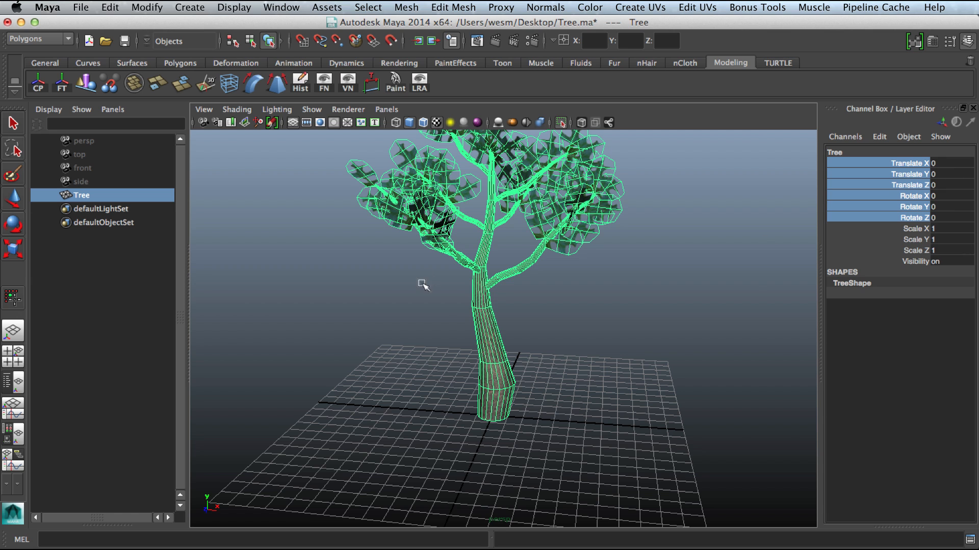
pyautogui.press('w')
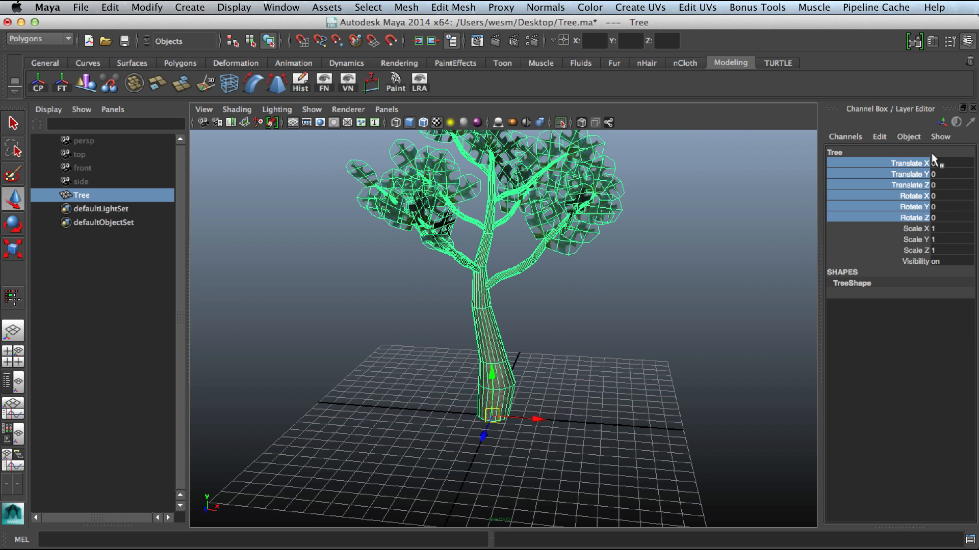
pyautogui.click(451, 331)
pyautogui.press('6')
pyautogui.keyDown('alt'); pyautogui.moveTo(450, 331); pyautogui.dragTo(522, 336, button='right'); pyautogui.keyUp('alt')
pyautogui.keyDown('alt'); pyautogui.moveTo(522, 336); pyautogui.dragTo(512, 368, button='middle'); pyautogui.keyUp('alt')
pyautogui.moveTo(455, 357)
pyautogui.mouseDown(button='right')
pyautogui.moveTo(474, 336)
pyautogui.moveTo(471, 350)
pyautogui.mouseUp(button='right')
pyautogui.click(483, 356)
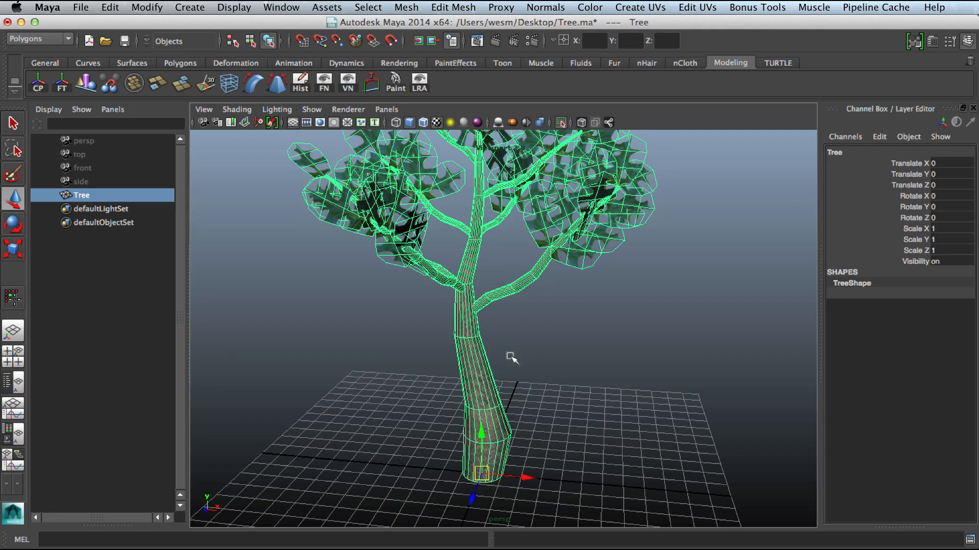
# Step: Select the trunk and a branch face shell and move them apart from the rest of the tree
pyautogui.moveTo(471, 303); pyautogui.dragTo(563, 352, button='right')
pyautogui.doubleClick(470, 355)
pyautogui.keyDown('alt'); pyautogui.moveTo(563, 352); pyautogui.dragTo(539, 356); pyautogui.keyUp('alt')
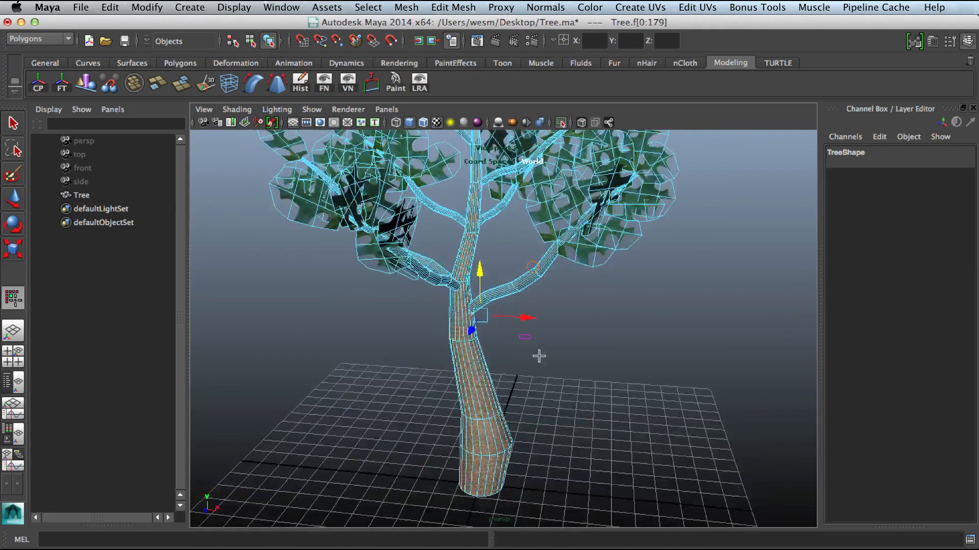
pyautogui.keyDown('alt'); pyautogui.moveTo(527, 337); pyautogui.dragTo(535, 409, button='middle'); pyautogui.keyUp('alt')
pyautogui.keyDown('alt'); pyautogui.moveTo(534, 317); pyautogui.dragTo(508, 321, button='right'); pyautogui.keyUp('alt')
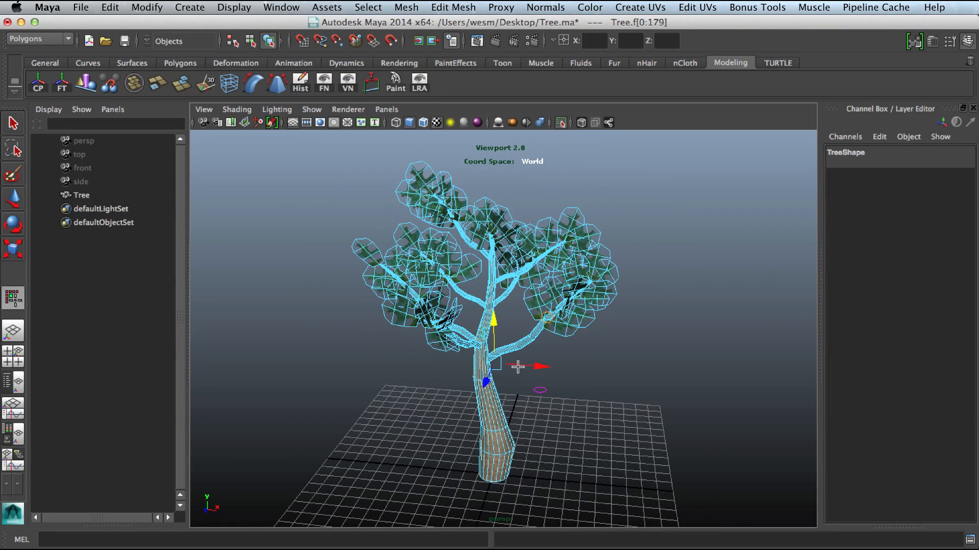
pyautogui.moveTo(531, 368); pyautogui.dragTo(731, 378)
pyautogui.click(528, 355)
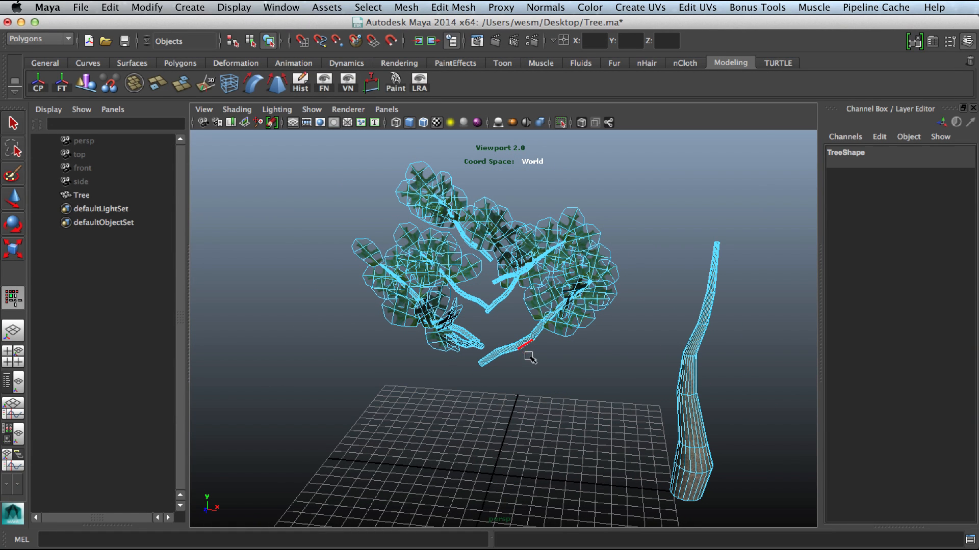
pyautogui.doubleClick(505, 350)
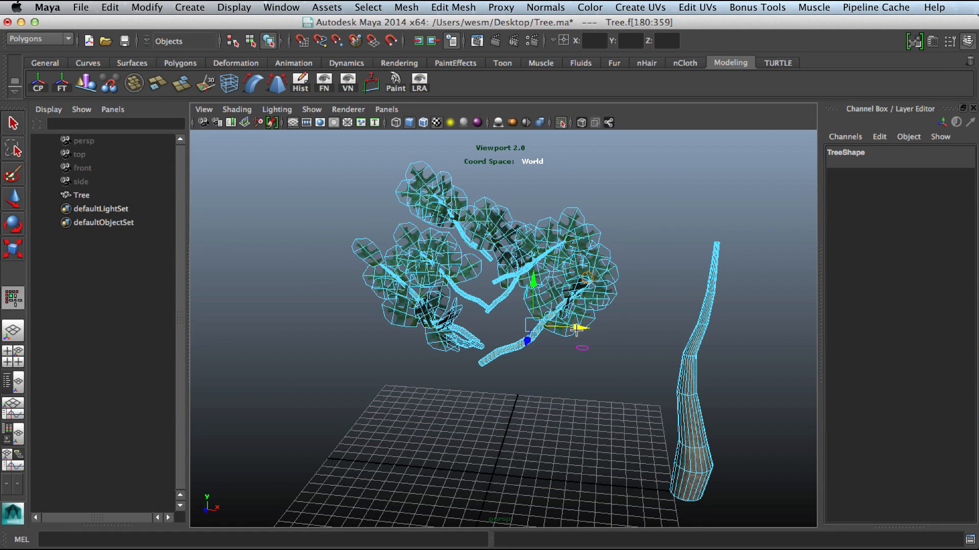
pyautogui.moveTo(573, 328); pyautogui.dragTo(714, 351)
pyautogui.keyDown('alt'); pyautogui.moveTo(565, 335); pyautogui.dragTo(590, 343, button='right'); pyautogui.keyUp('alt')
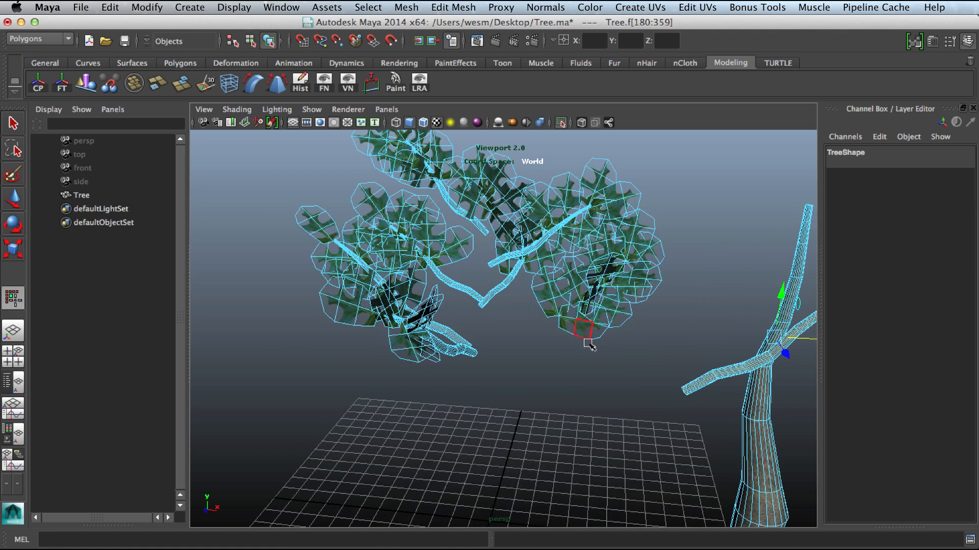
# Step: Select several leaf card shells on one branch and try moving them
pyautogui.click(589, 301)
pyautogui.keyDown('shift'); pyautogui.doubleClick(562, 306); pyautogui.keyUp('shift')
pyautogui.keyDown('shift'); pyautogui.doubleClick(628, 271); pyautogui.keyUp('shift')
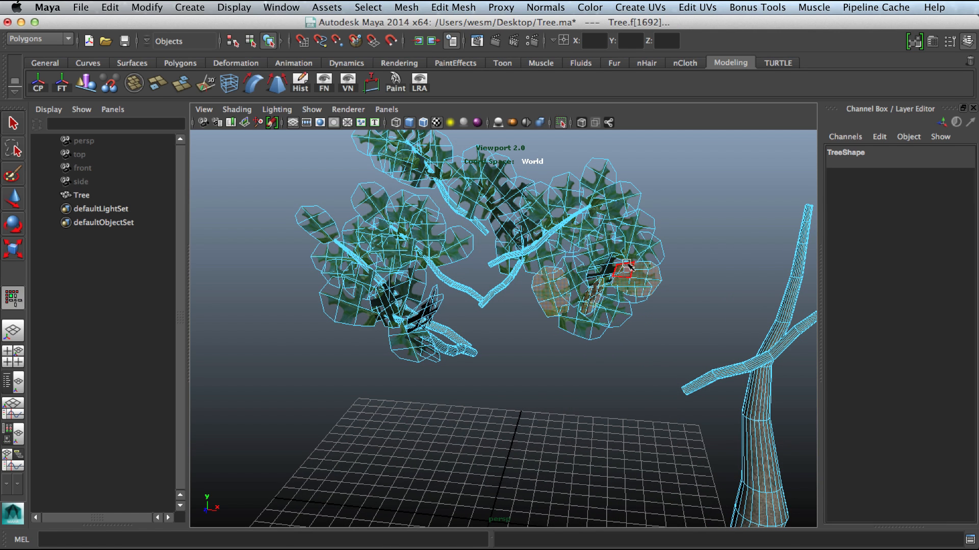
pyautogui.keyDown('shift'); pyautogui.doubleClick(628, 230); pyautogui.keyUp('shift')
pyautogui.keyDown('shift'); pyautogui.doubleClick(616, 212); pyautogui.keyUp('shift')
pyautogui.keyDown('shift'); pyautogui.doubleClick(604, 258); pyautogui.keyUp('shift')
pyautogui.keyDown('shift'); pyautogui.doubleClick(596, 322); pyautogui.keyUp('shift')
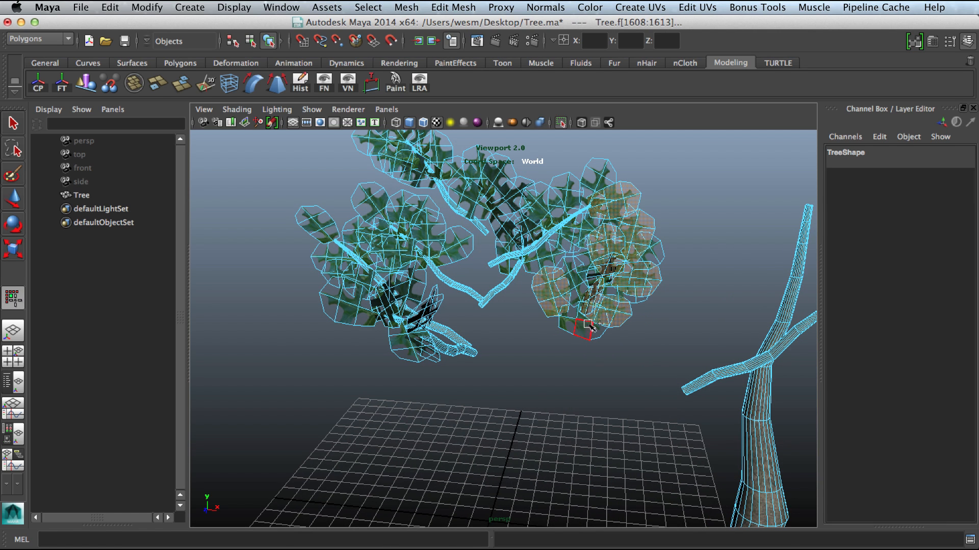
pyautogui.keyDown('shift'); pyautogui.doubleClick(588, 333); pyautogui.keyUp('shift')
pyautogui.keyDown('shift'); pyautogui.doubleClick(573, 279); pyautogui.keyUp('shift')
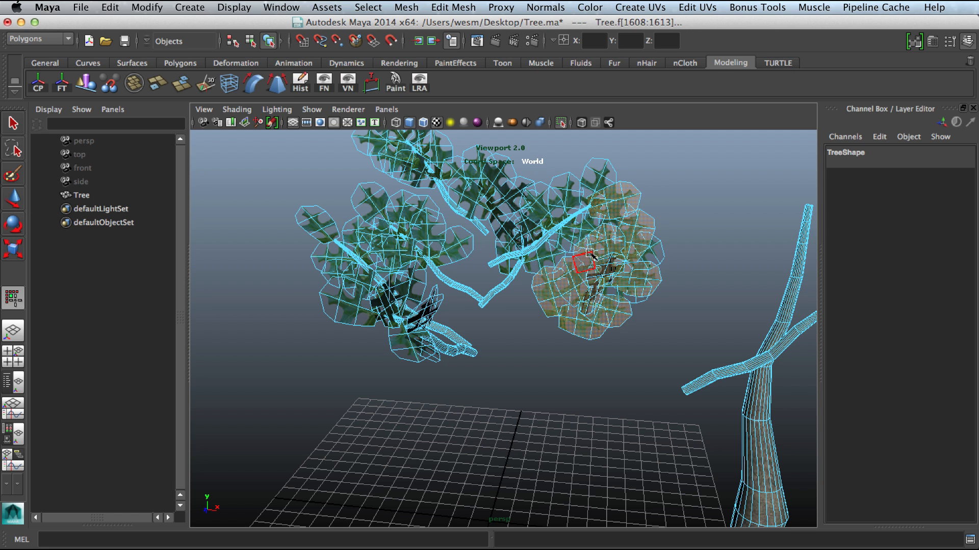
pyautogui.press('w')
pyautogui.keyDown('alt'); pyautogui.moveTo(611, 261); pyautogui.dragTo(509, 365); pyautogui.keyUp('alt')
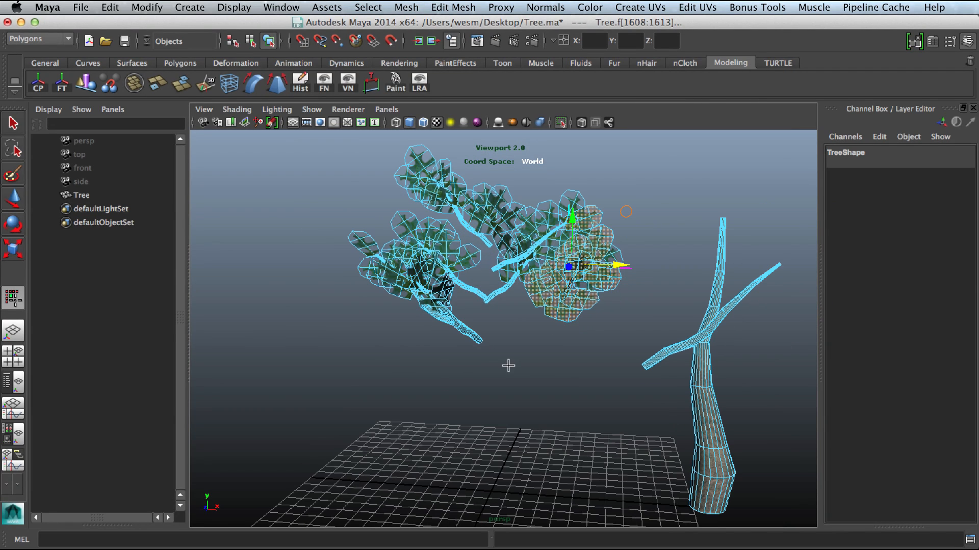
pyautogui.keyDown('shift'); pyautogui.doubleClick(502, 205); pyautogui.keyUp('shift')
pyautogui.keyDown('shift'); pyautogui.doubleClick(533, 221); pyautogui.keyUp('shift')
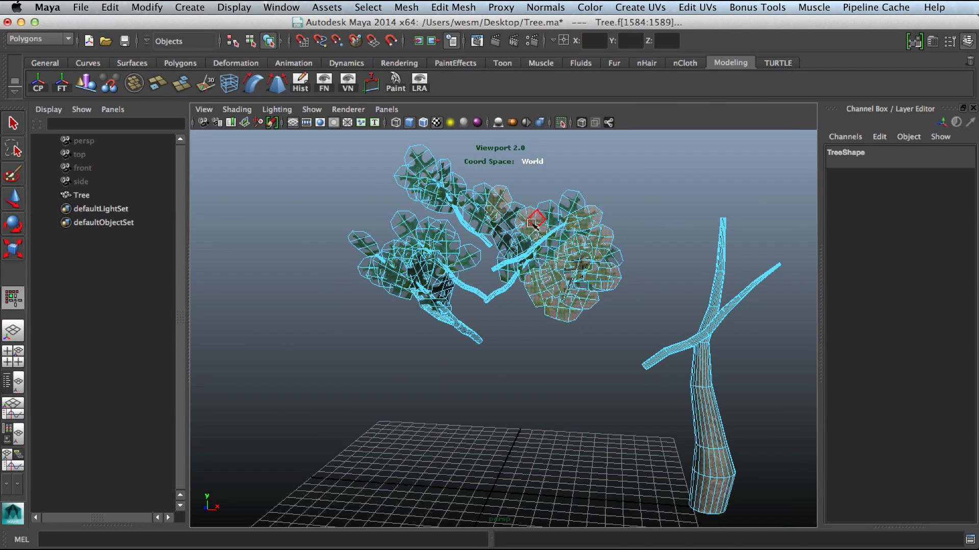
# Step: Undo the leaf selections and face moves to restore the tree to its original shape
pyautogui.press('super+z')
pyautogui.press('super+z')
pyautogui.press('super+z')
pyautogui.press('super+z')
pyautogui.press('super+z')
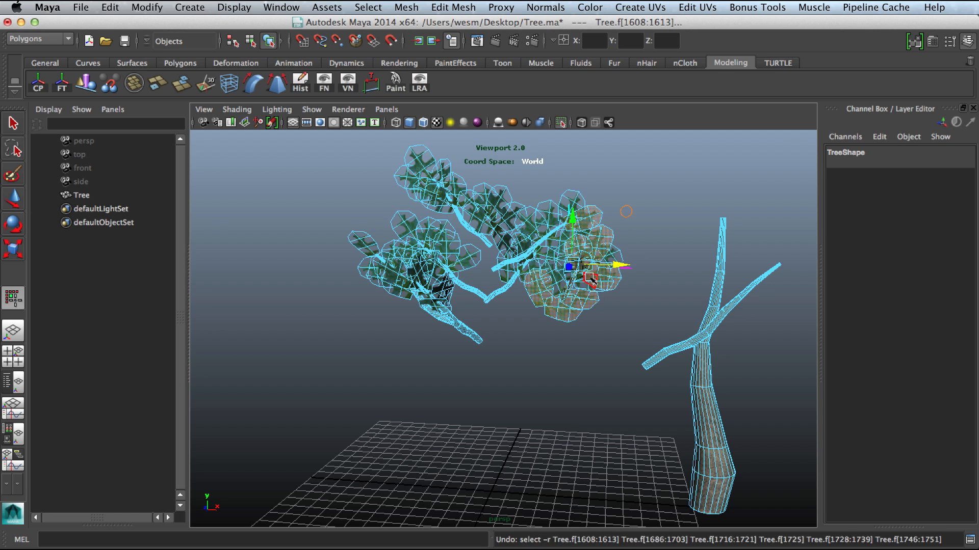
pyautogui.press('super+z')
pyautogui.press('super+z')
pyautogui.press('super+z')
pyautogui.press('super+z')
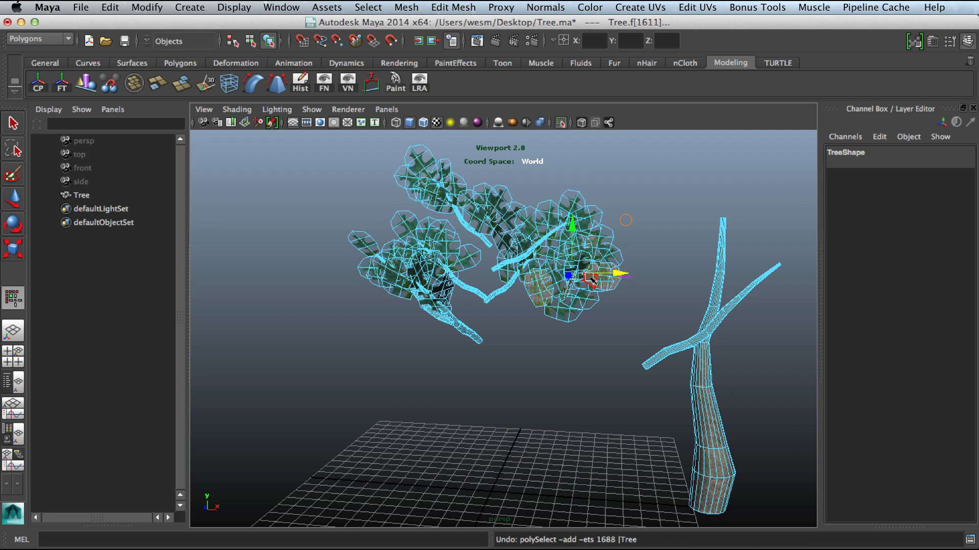
pyautogui.press('z')
pyautogui.press('z')
pyautogui.press('z')
pyautogui.press('z')
pyautogui.press('z')
pyautogui.press('z')
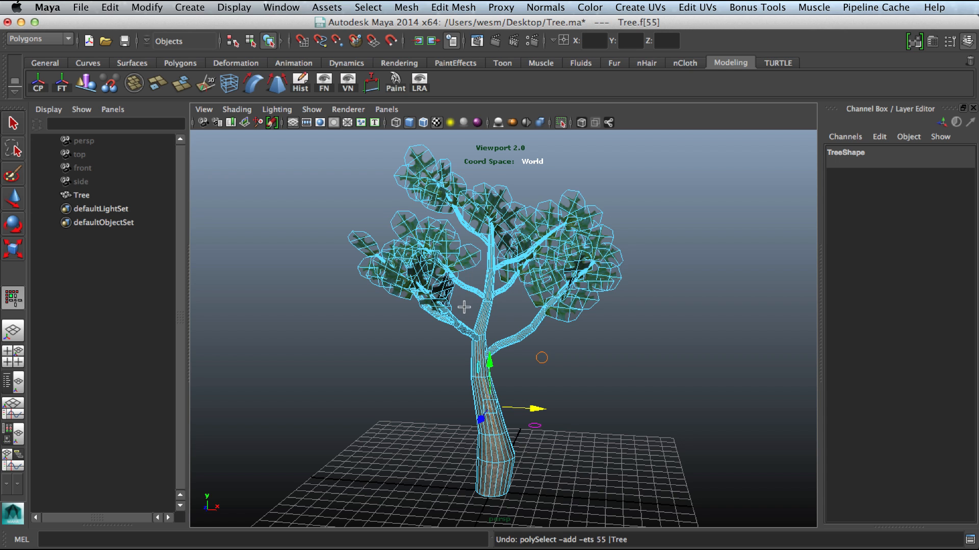
# Step: Return to object mode, deselect, and orbit around the restored tree
pyautogui.moveTo(464, 308); pyautogui.dragTo(527, 268, button='right')
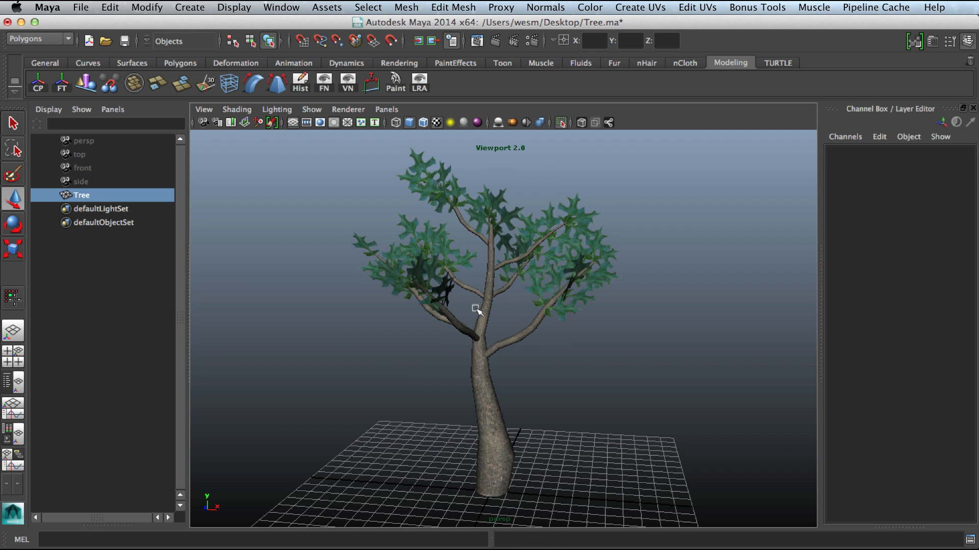
pyautogui.click(333, 339)
pyautogui.keyDown('alt'); pyautogui.moveTo(449, 299); pyautogui.dragTo(487, 312); pyautogui.keyUp('alt')
pyautogui.click(431, 289)
pyautogui.click(534, 381)
pyautogui.keyDown('alt'); pyautogui.moveTo(534, 381); pyautogui.dragTo(564, 363); pyautogui.keyUp('alt')
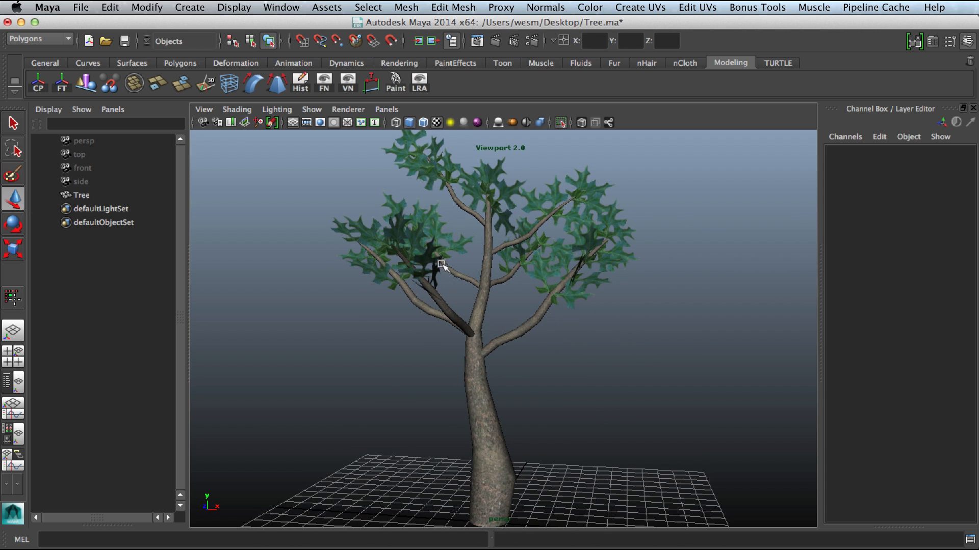
# Step: Select the tree, open its Attribute Editor to inspect the Leaves and Bark materials, and close it
pyautogui.click(482, 402)
pyautogui.keyDown('alt'); pyautogui.moveTo(557, 393); pyautogui.dragTo(564, 415); pyautogui.keyUp('alt')
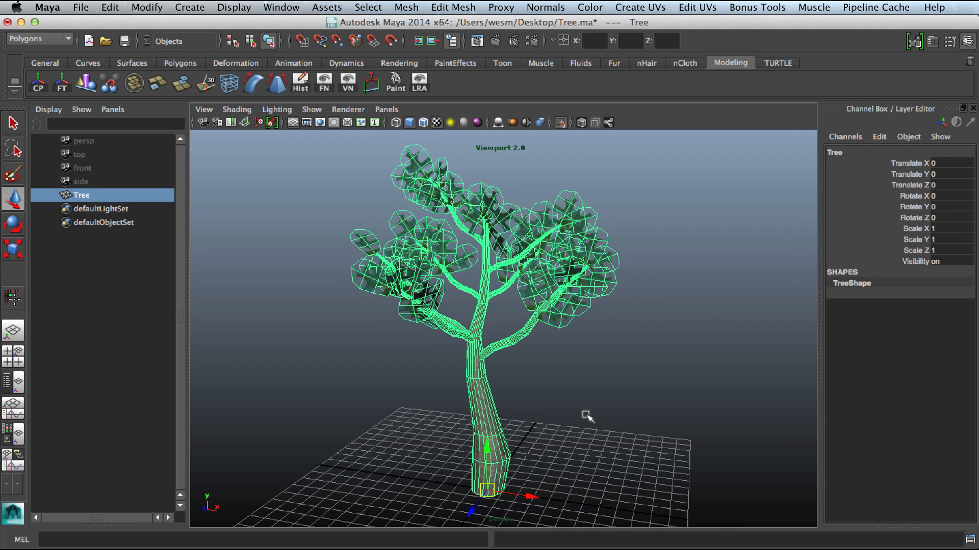
pyautogui.hotkey('ctrl', 'a')
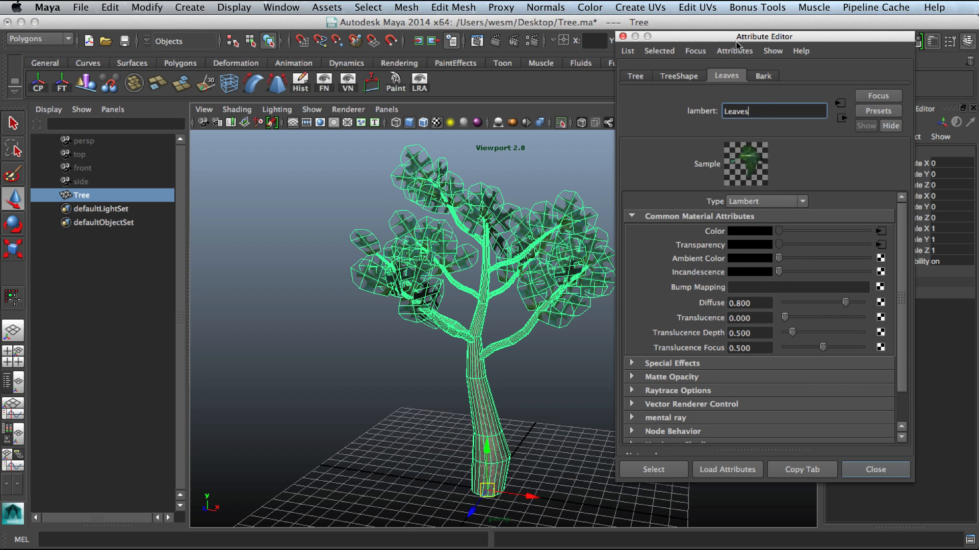
pyautogui.moveTo(737, 32)
pyautogui.mouseDown()
pyautogui.moveTo(738, 65)
pyautogui.moveTo(737, 33)
pyautogui.mouseUp()
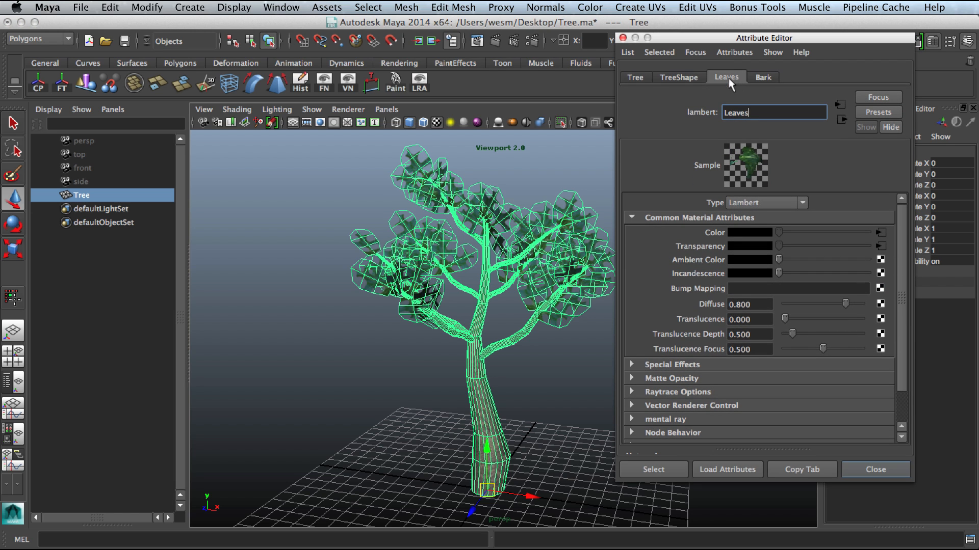
pyautogui.click(767, 77)
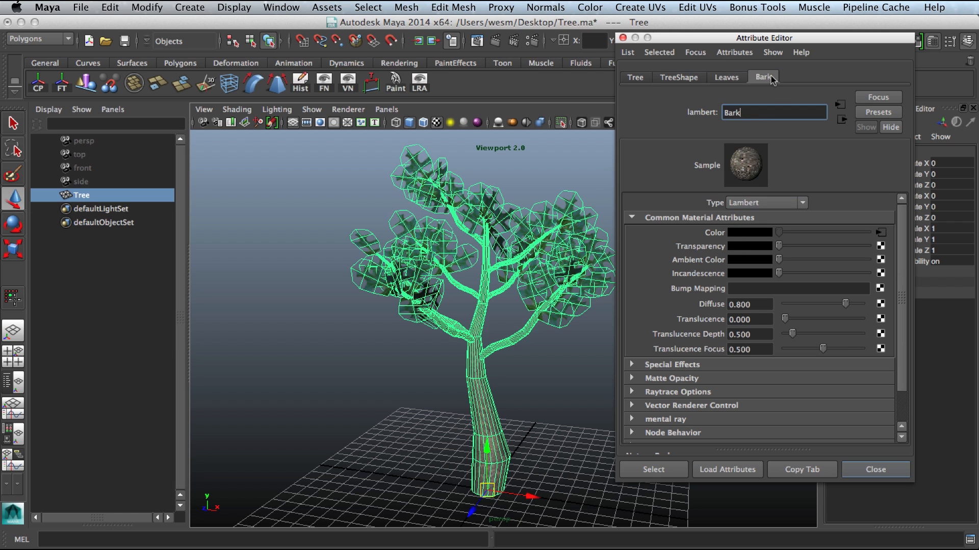
pyautogui.click(737, 78)
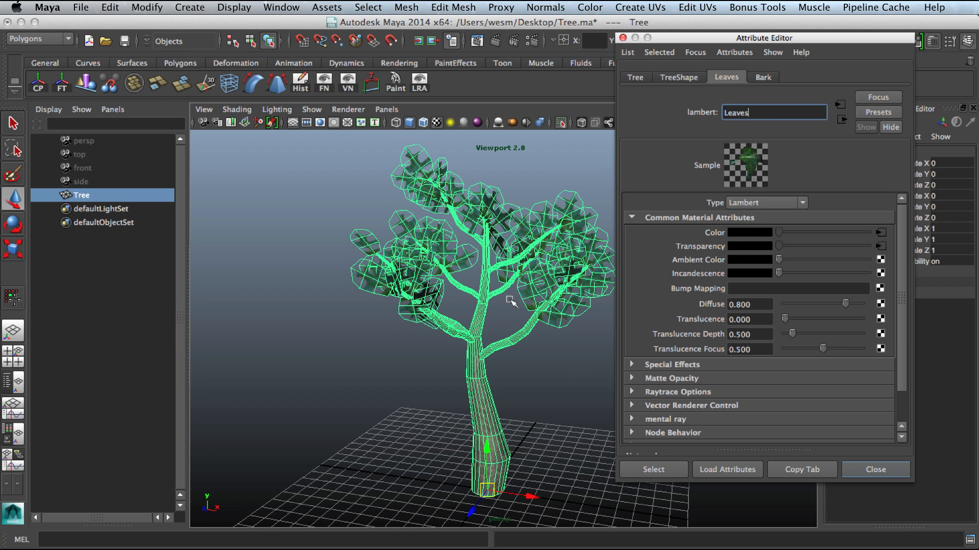
pyautogui.keyDown('alt'); pyautogui.moveTo(510, 329); pyautogui.dragTo(465, 304); pyautogui.keyUp('alt')
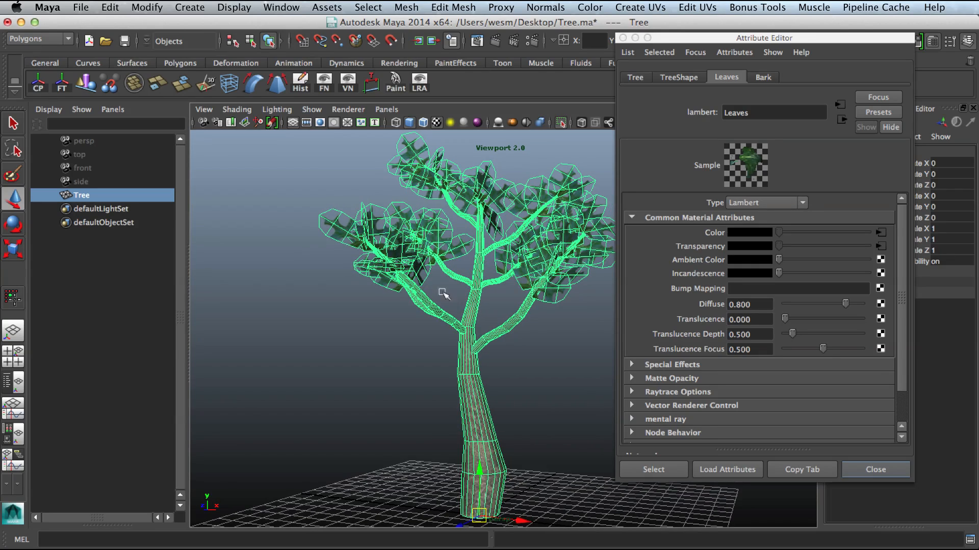
pyautogui.keyDown('alt'); pyautogui.moveTo(517, 358); pyautogui.dragTo(502, 362, button='right'); pyautogui.keyUp('alt')
pyautogui.keyDown('alt'); pyautogui.moveTo(501, 362); pyautogui.dragTo(531, 367, button='middle'); pyautogui.keyUp('alt')
pyautogui.click(873, 470)
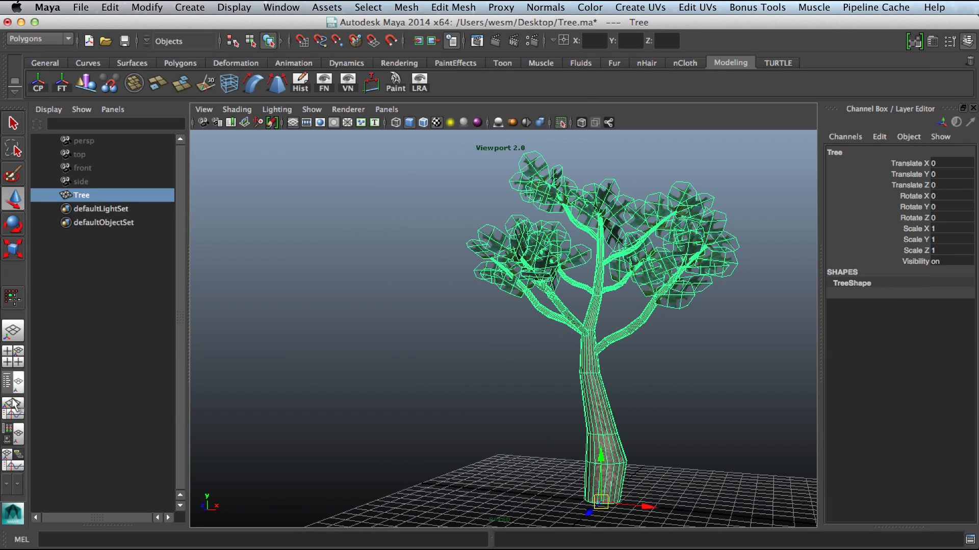
# Step: Open the Hypershade and graph the tree's shading network to examine the material and shading group connections
pyautogui.click(7, 438)
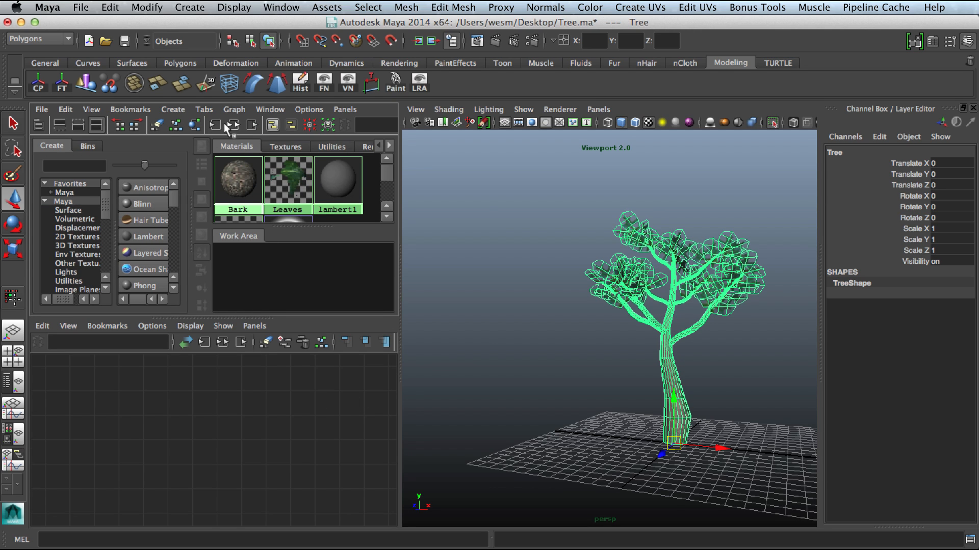
pyautogui.click(233, 125)
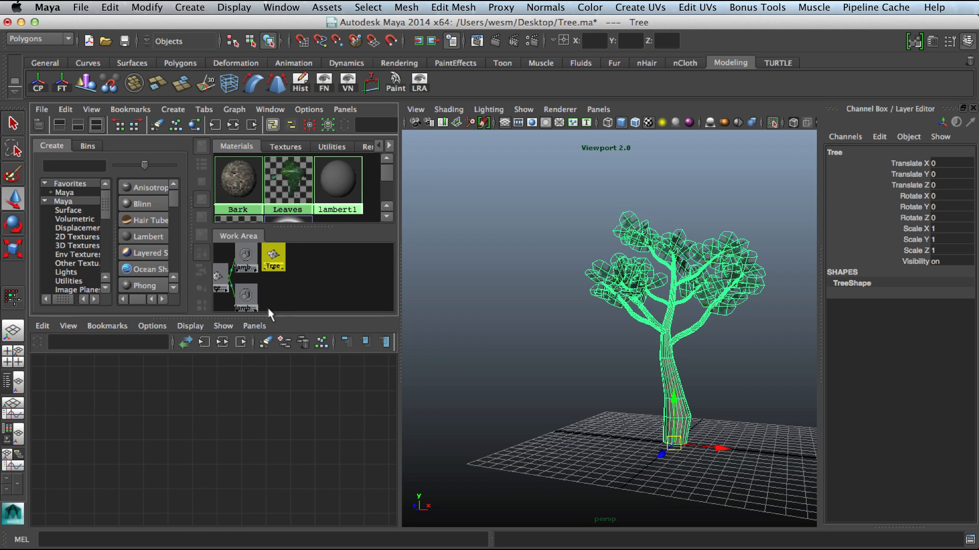
pyautogui.click(222, 342)
pyautogui.keyDown('alt'); pyautogui.moveTo(217, 485); pyautogui.dragTo(264, 493, button='right'); pyautogui.keyUp('alt')
pyautogui.keyDown('alt'); pyautogui.moveTo(224, 494); pyautogui.dragTo(238, 486, button='middle'); pyautogui.keyUp('alt')
pyautogui.keyDown('alt'); pyautogui.moveTo(248, 485); pyautogui.dragTo(224, 482, button='right'); pyautogui.keyUp('alt')
pyautogui.click(171, 436)
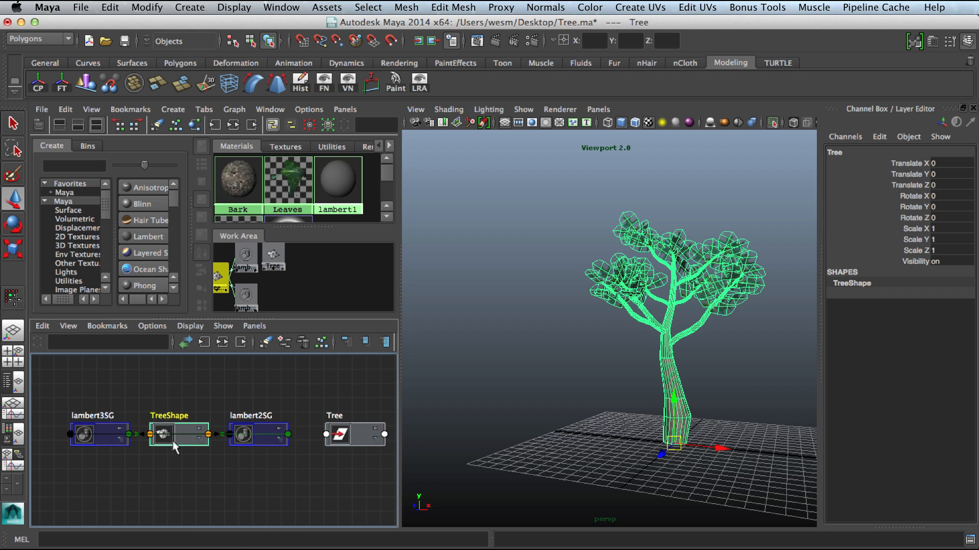
pyautogui.click(222, 342)
pyautogui.click(118, 437)
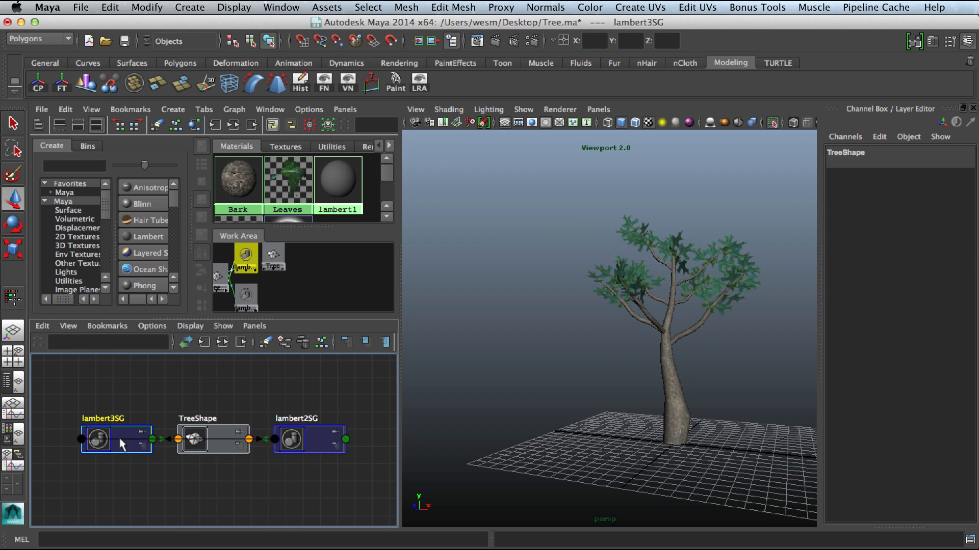
pyautogui.click(224, 341)
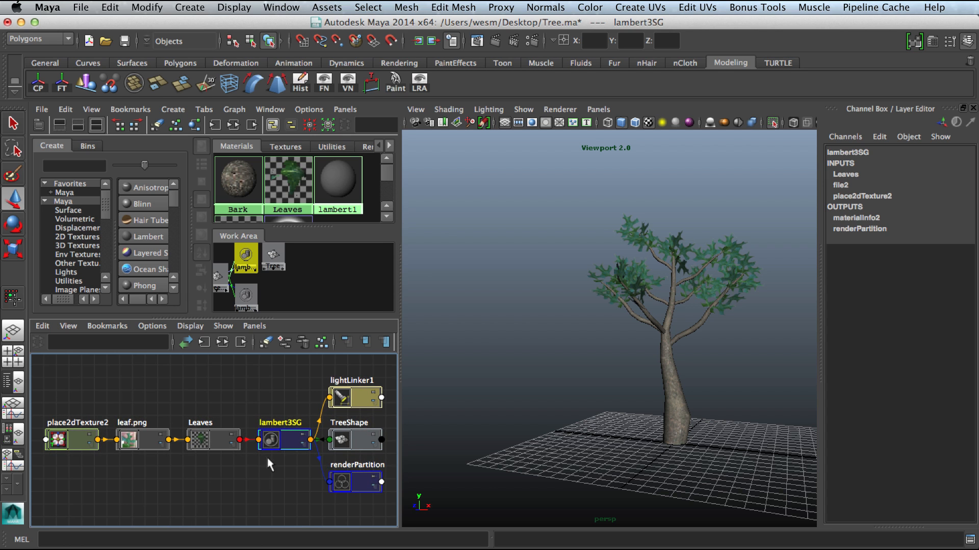
# Step: Select the faces assigned to the Leaves material from the shading network and orbit to view them
pyautogui.scroll(2, 230, 470)
pyautogui.keyDown('alt'); pyautogui.moveTo(229, 469); pyautogui.dragTo(216, 470, button='right'); pyautogui.keyUp('alt')
pyautogui.keyDown('alt'); pyautogui.moveTo(216, 469); pyautogui.dragTo(197, 446, button='middle'); pyautogui.keyUp('alt')
pyautogui.click(196, 412)
pyautogui.rightClick(199, 415)
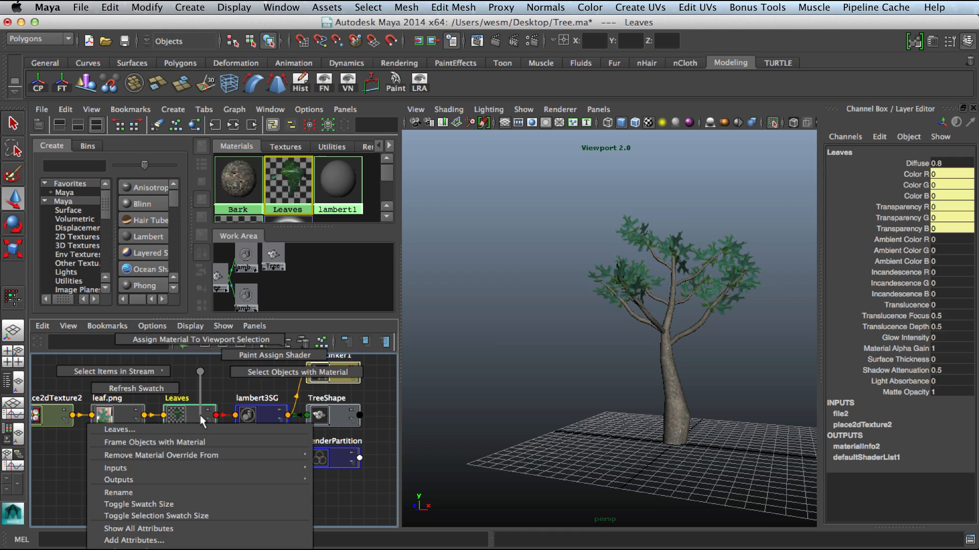
pyautogui.moveTo(200, 415); pyautogui.dragTo(287, 372, button='right')
pyautogui.keyDown('alt'); pyautogui.moveTo(609, 300); pyautogui.dragTo(708, 343, button='right'); pyautogui.keyUp('alt')
pyautogui.keyDown('alt'); pyautogui.moveTo(664, 328); pyautogui.dragTo(619, 356, button='middle'); pyautogui.keyUp('alt')
pyautogui.keyDown('alt'); pyautogui.moveTo(619, 357); pyautogui.dragTo(555, 358, button='right'); pyautogui.keyUp('alt')
pyautogui.moveTo(555, 358)
pyautogui.keyDown('alt'); pyautogui.mouseDown()
pyautogui.moveTo(567, 360)
pyautogui.moveTo(560, 359)
pyautogui.mouseUp(); pyautogui.keyUp('alt')
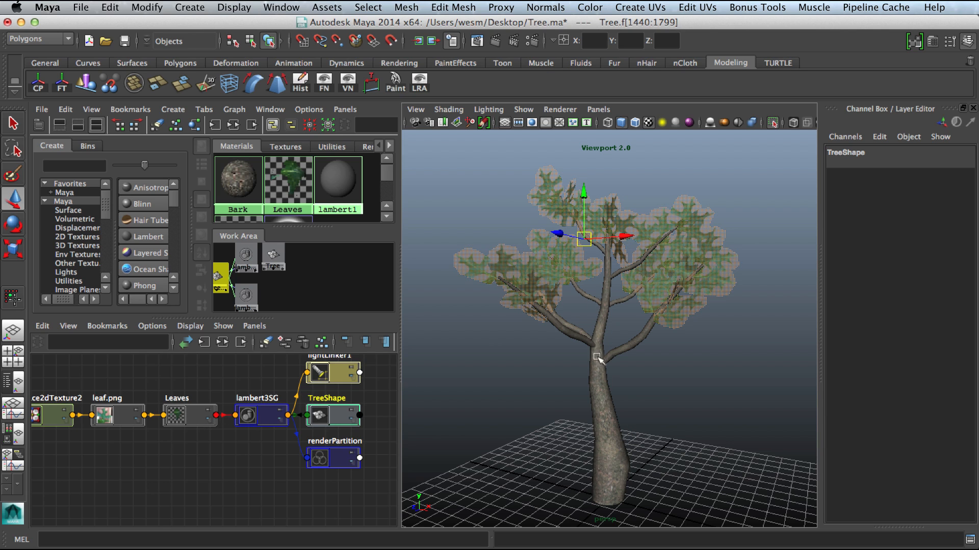
# Step: Deselect the leaf faces, select the whole tree object, and zoom and orbit around it
pyautogui.click(481, 375)
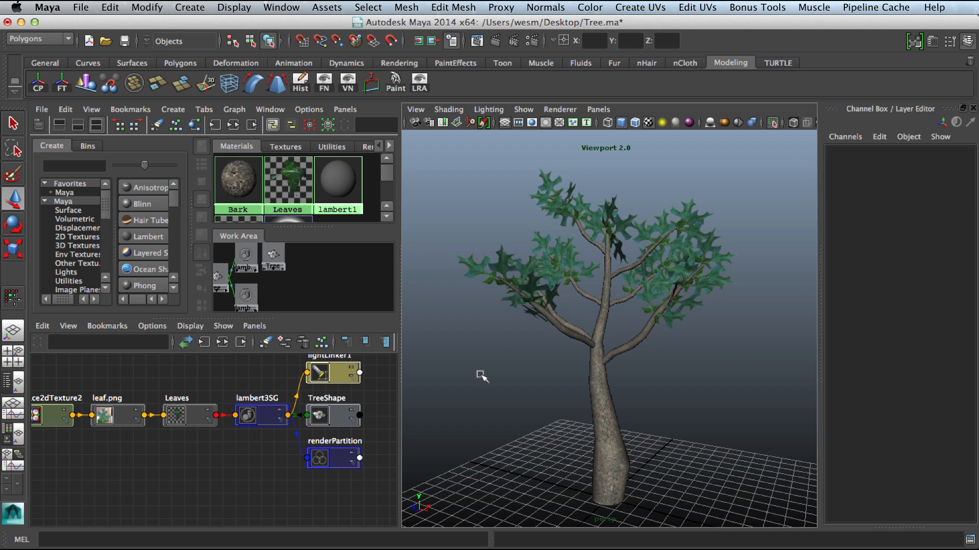
pyautogui.moveTo(561, 384)
pyautogui.keyDown('alt'); pyautogui.mouseDown()
pyautogui.moveTo(546, 389)
pyautogui.moveTo(565, 398)
pyautogui.mouseUp(); pyautogui.keyUp('alt')
pyautogui.click(615, 409)
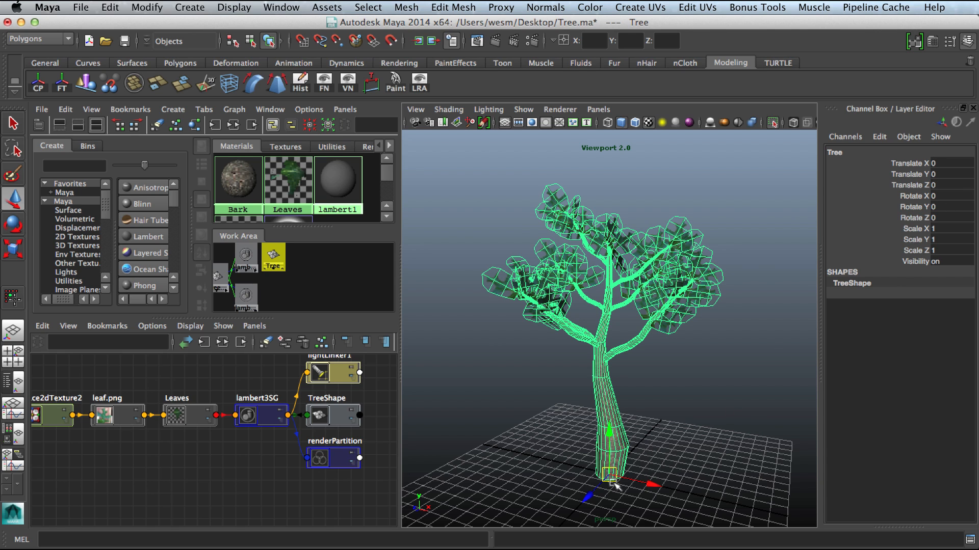
pyautogui.scroll(6, 627, 342)
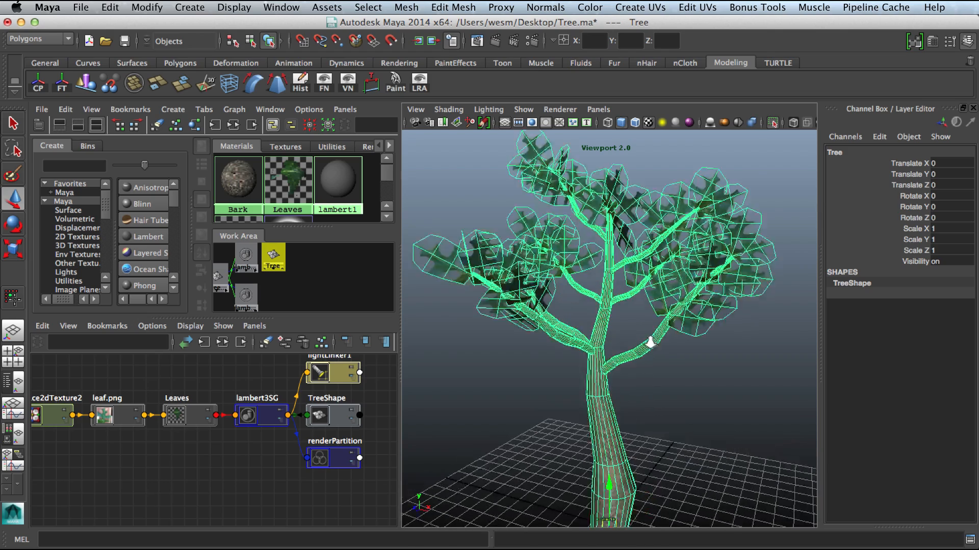
pyautogui.scroll(-3, 627, 342)
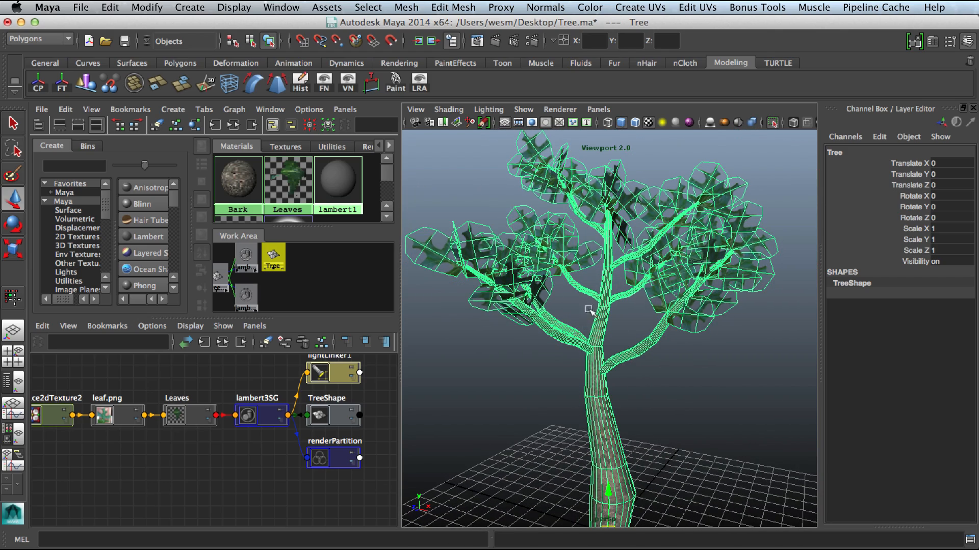
pyautogui.scroll(-5, 606, 341)
pyautogui.click(683, 372)
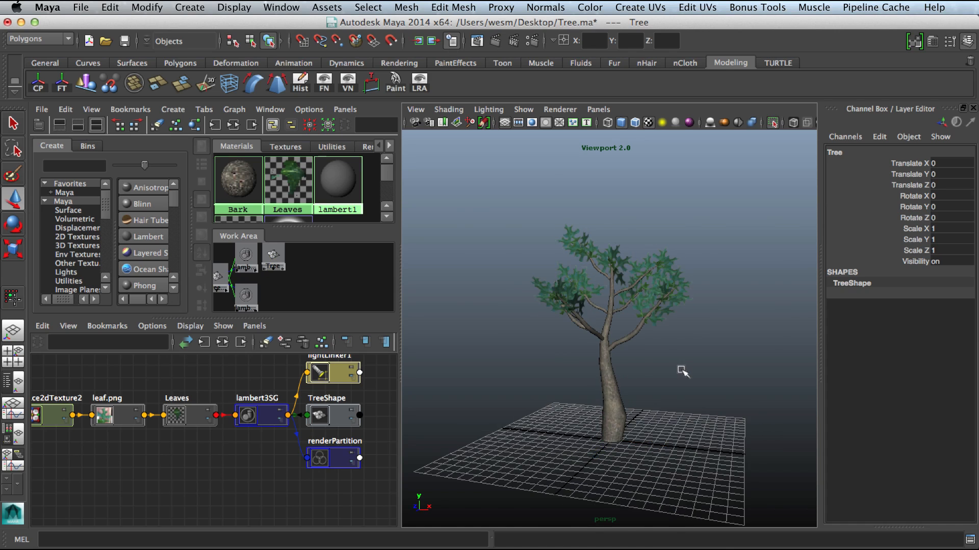
pyautogui.keyDown('alt'); pyautogui.moveTo(683, 372); pyautogui.dragTo(632, 386, button='right'); pyautogui.keyUp('alt')
pyautogui.keyDown('alt'); pyautogui.moveTo(632, 386); pyautogui.dragTo(669, 386); pyautogui.keyUp('alt')
pyautogui.click(616, 380)
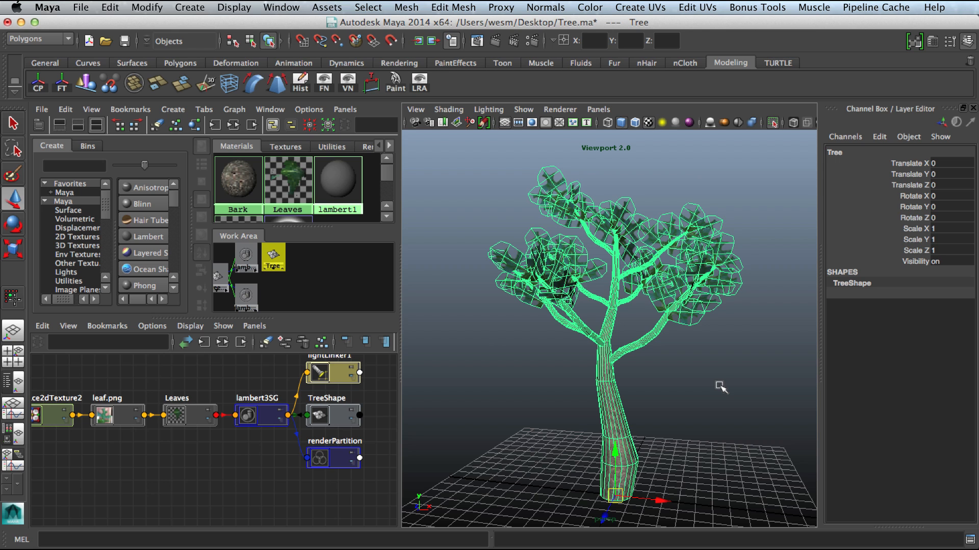
# Step: Switch to Unity to check the project's Assets folder, then return to Maya
pyautogui.press('super+Tab')
pyautogui.click(376, 280)
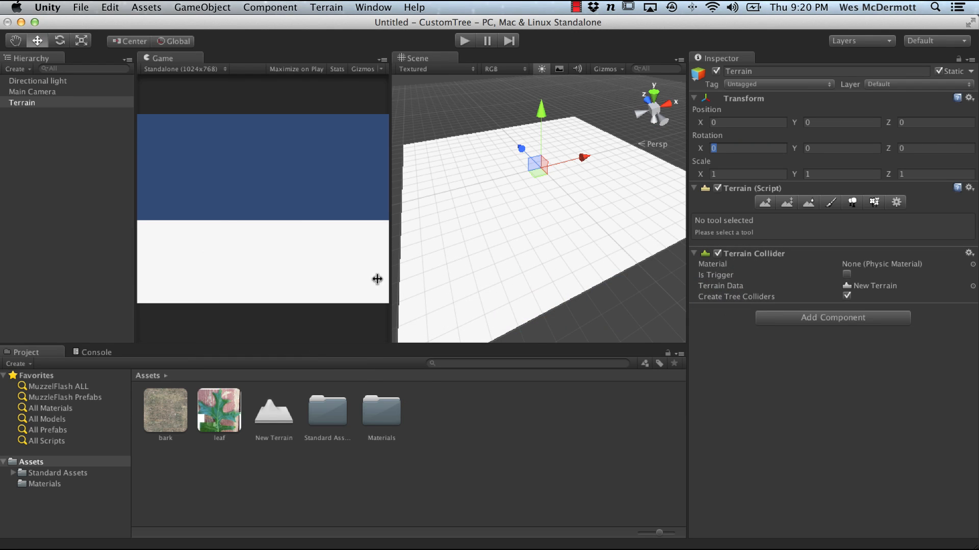
pyautogui.click(481, 454)
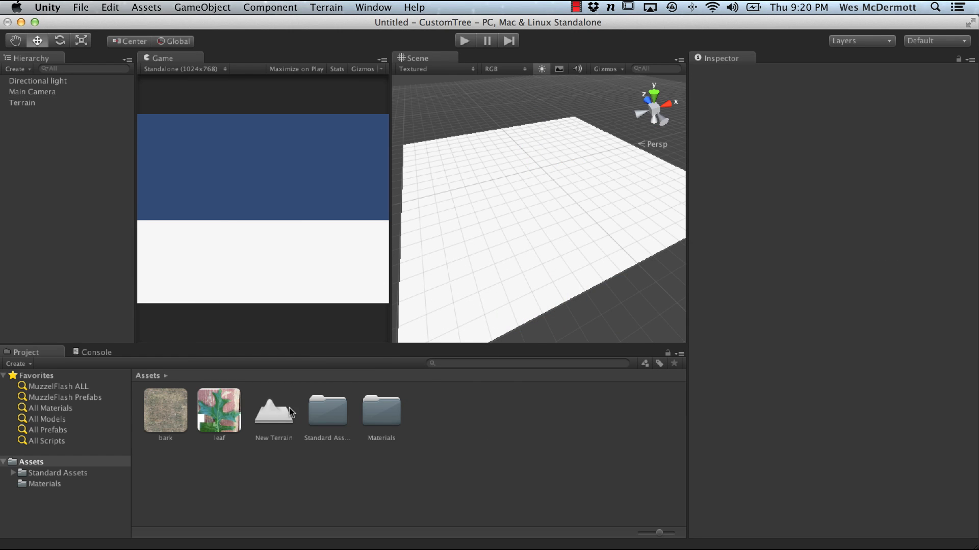
pyautogui.press('super+Tab')
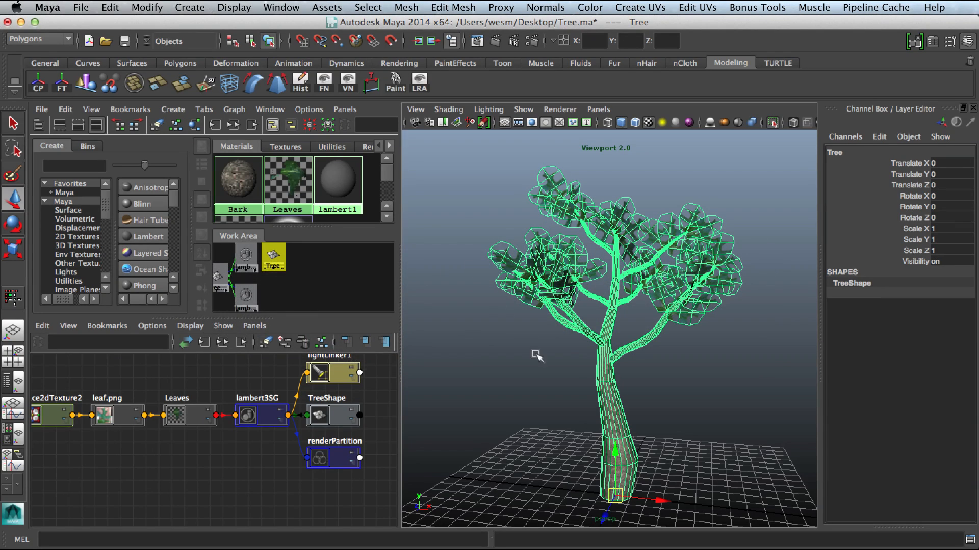
# Step: Export the selected tree as an FBX file named UC_Tree into the CustomTree project's Assets folder
pyautogui.click(81, 7)
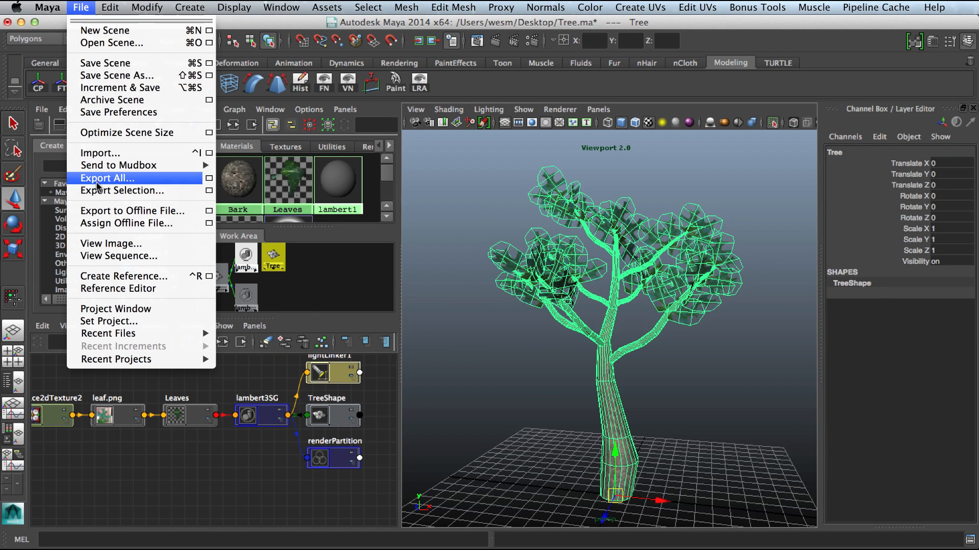
pyautogui.click(107, 192)
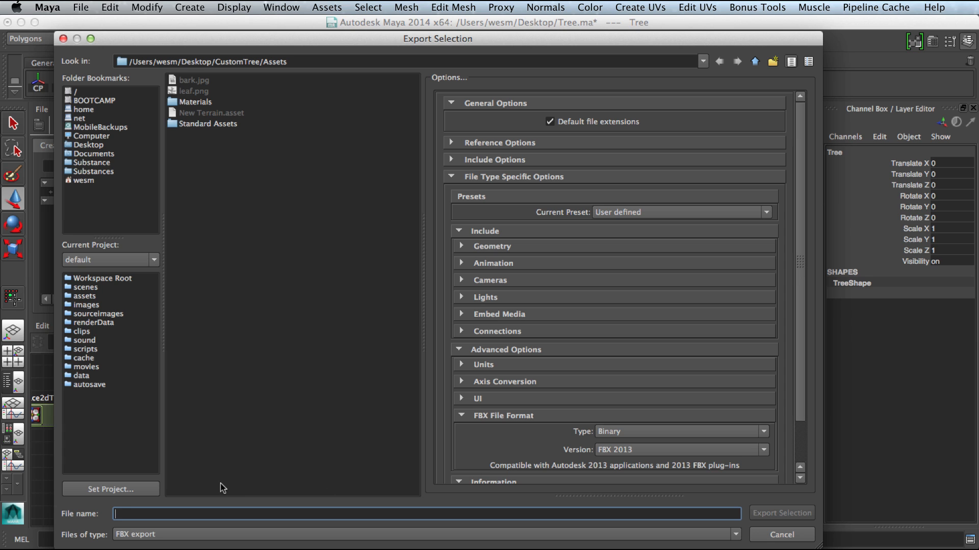
pyautogui.write('UC_Tree')
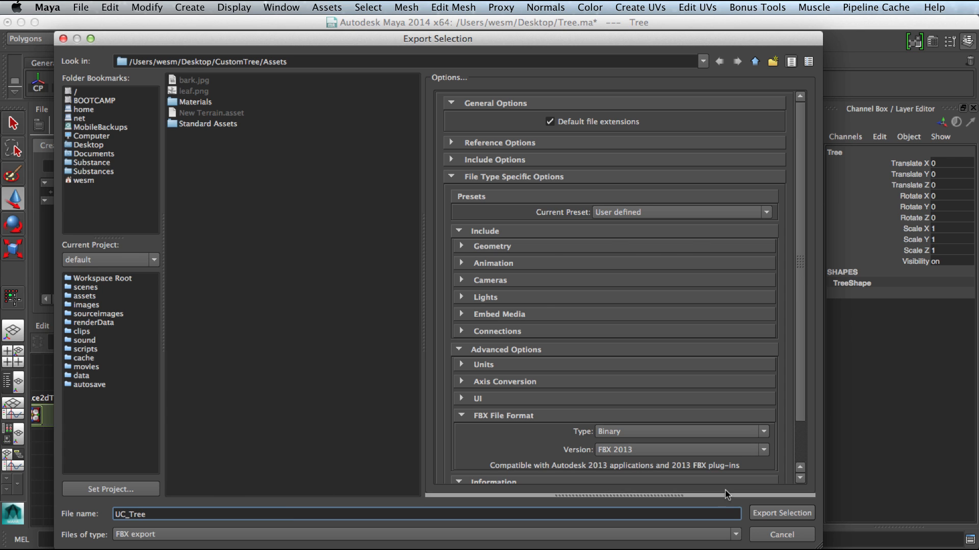
pyautogui.press('Return')
# Step: In Unity, set the UC_Tree model's import Scale Factor to 1 and apply the import settings
pyautogui.press('super+Tab')
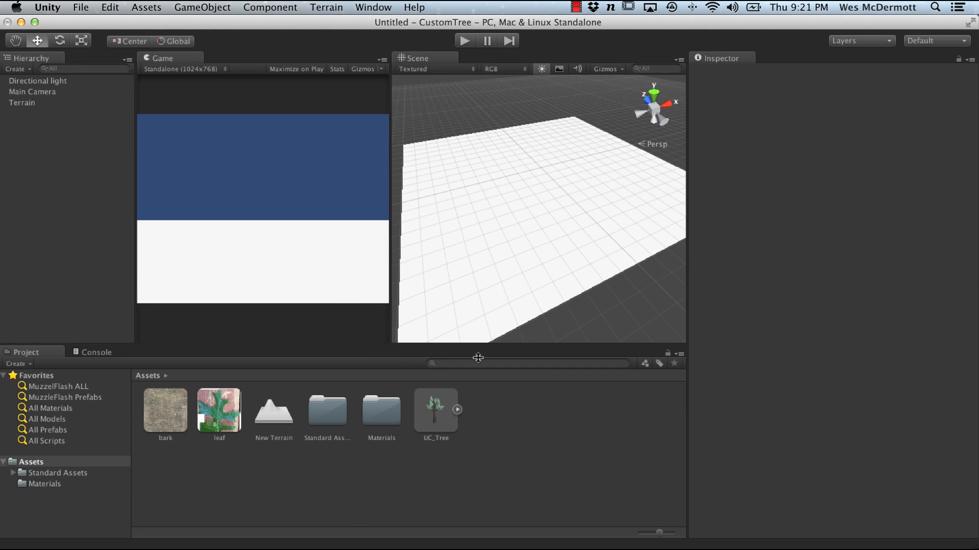
pyautogui.click(436, 418)
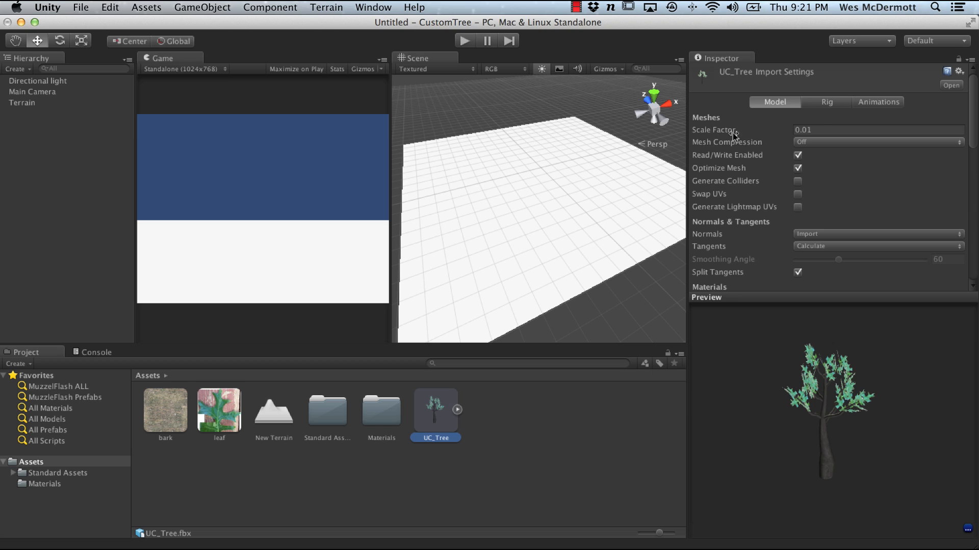
pyautogui.click(815, 130)
pyautogui.write('1')
pyautogui.scroll(-10, 963, 153)
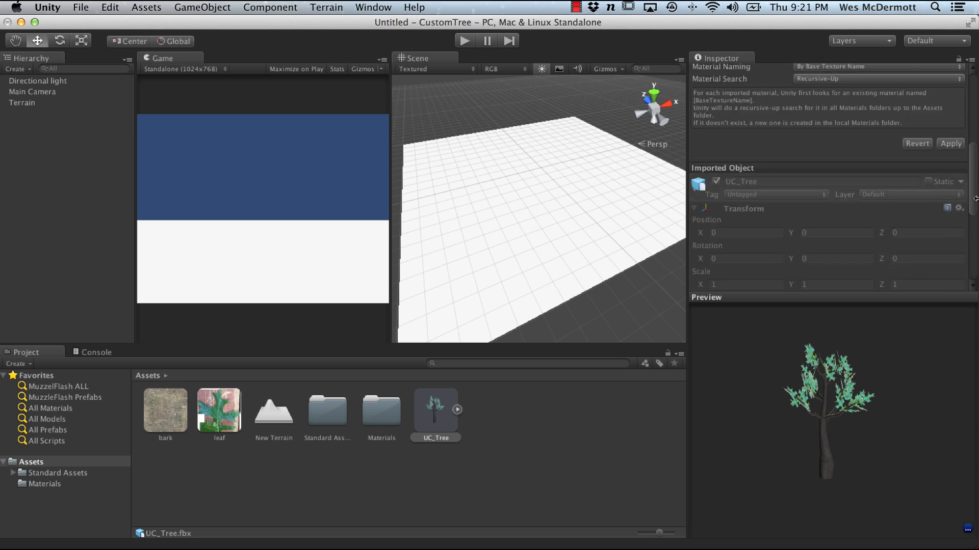
pyautogui.click(951, 191)
pyautogui.moveTo(974, 185); pyautogui.dragTo(971, 98)
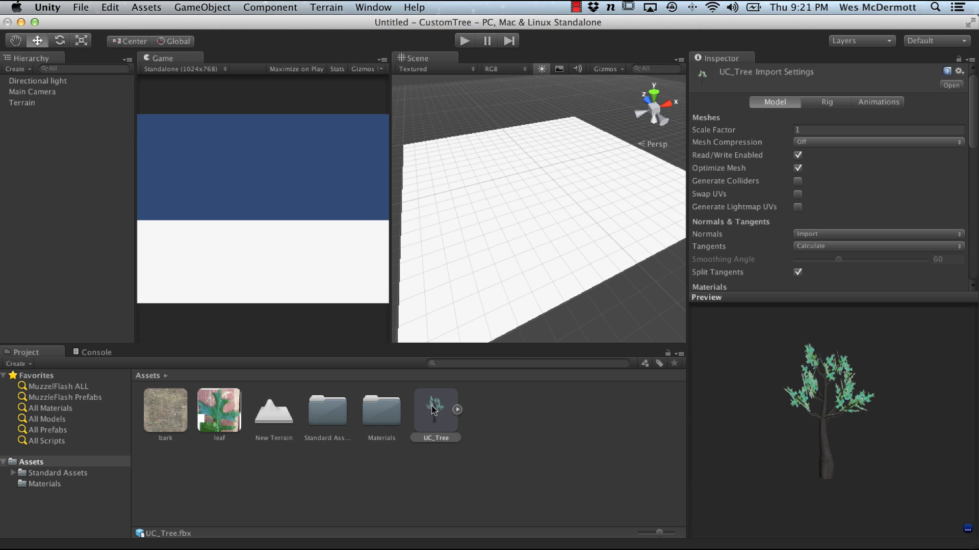
# Step: Place the UC_Tree model into the scene from the project assets
pyautogui.keyDown('alt'); pyautogui.moveTo(531, 220); pyautogui.dragTo(454, 212, button='right'); pyautogui.keyUp('alt')
pyautogui.keyDown('alt'); pyautogui.moveTo(486, 245); pyautogui.dragTo(538, 205, button='middle'); pyautogui.keyUp('alt')
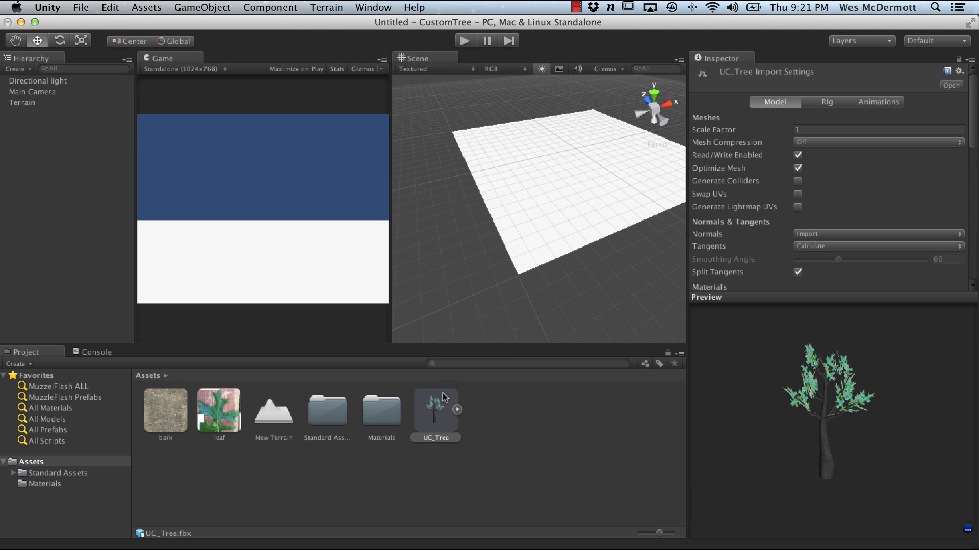
pyautogui.moveTo(442, 394); pyautogui.dragTo(598, 240)
pyautogui.scroll(-5, 521, 290)
pyautogui.keyDown('alt'); pyautogui.moveTo(657, 275); pyautogui.dragTo(459, 208); pyautogui.keyUp('alt')
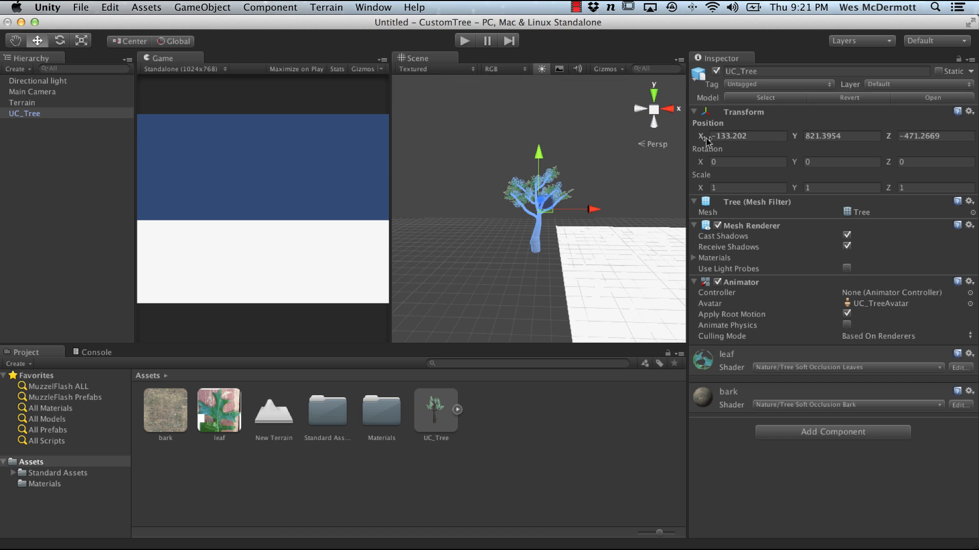
# Step: Reset the tree's Transform to the origin, frame it in the Scene view, and select it in the hierarchy
pyautogui.click(969, 115)
pyautogui.click(907, 129)
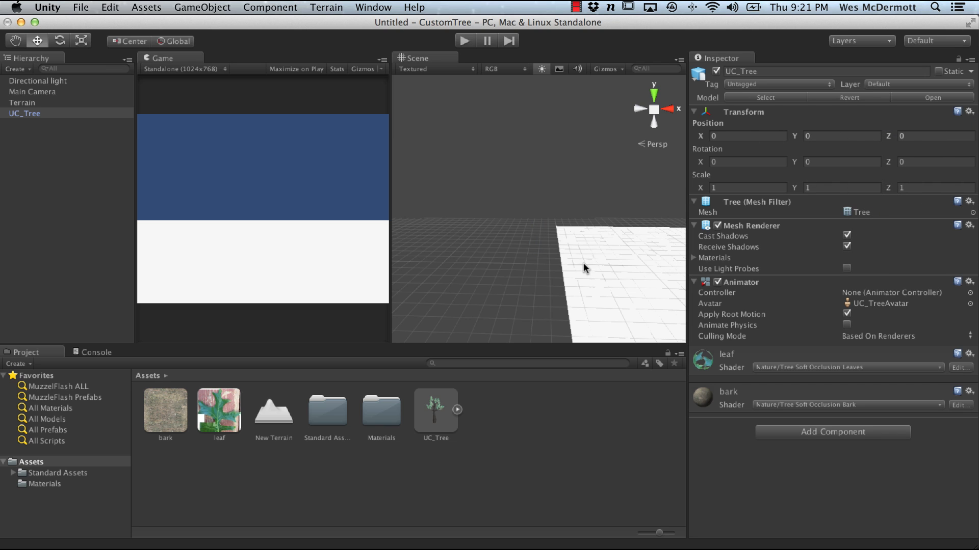
pyautogui.press('f')
pyautogui.scroll(2, 550, 265)
pyautogui.keyDown('alt'); pyautogui.moveTo(551, 265); pyautogui.dragTo(815, 318, button='right'); pyautogui.keyUp('alt')
pyautogui.keyDown('alt'); pyautogui.moveTo(544, 258); pyautogui.dragTo(529, 265); pyautogui.keyUp('alt')
pyautogui.click(540, 263)
pyautogui.keyDown('alt'); pyautogui.moveTo(541, 263); pyautogui.dragTo(566, 255, button='right'); pyautogui.keyUp('alt')
pyautogui.keyDown('alt'); pyautogui.moveTo(566, 255); pyautogui.dragTo(510, 253); pyautogui.keyUp('alt')
pyautogui.click(508, 252)
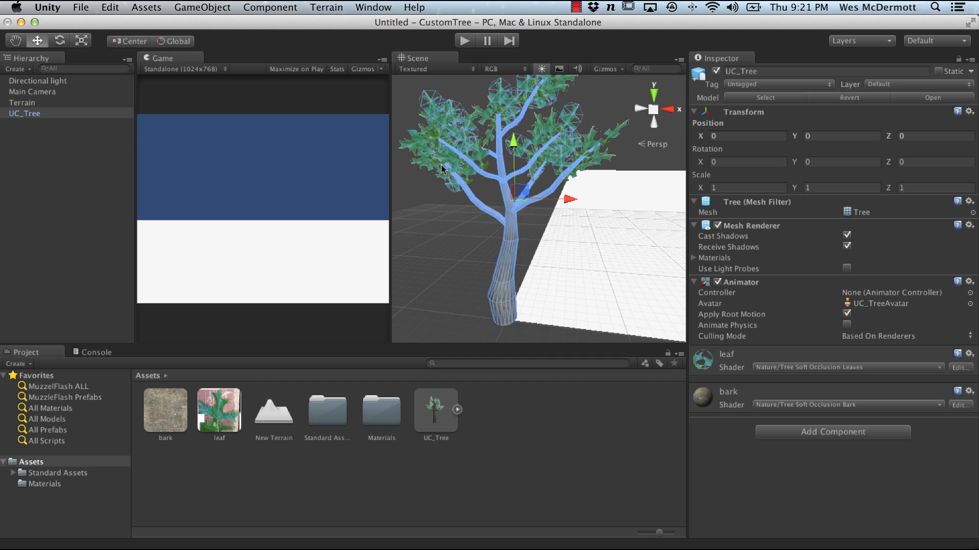
pyautogui.click(28, 142)
pyautogui.click(30, 115)
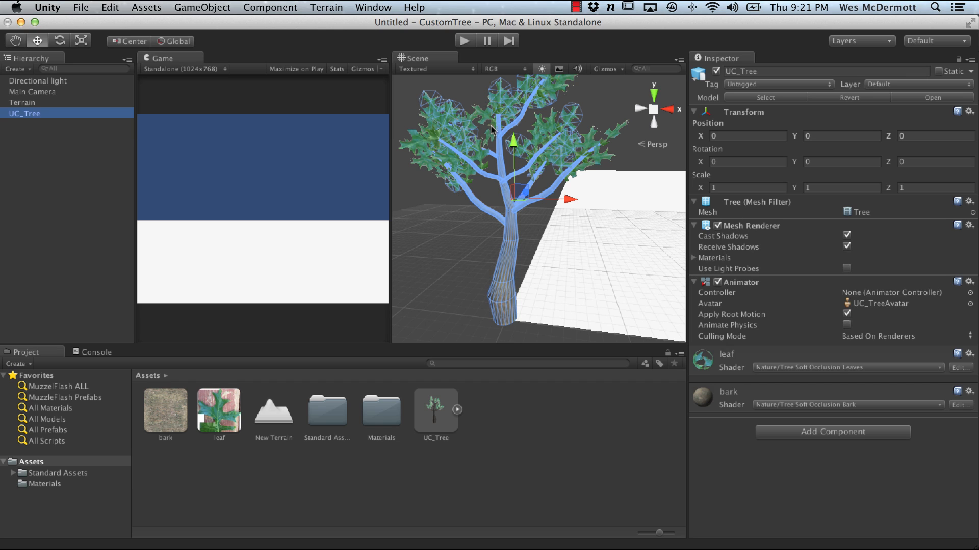
# Step: Inspect the tree's assigned bark and leaf materials and their shader settings in the Inspector
pyautogui.click(693, 259)
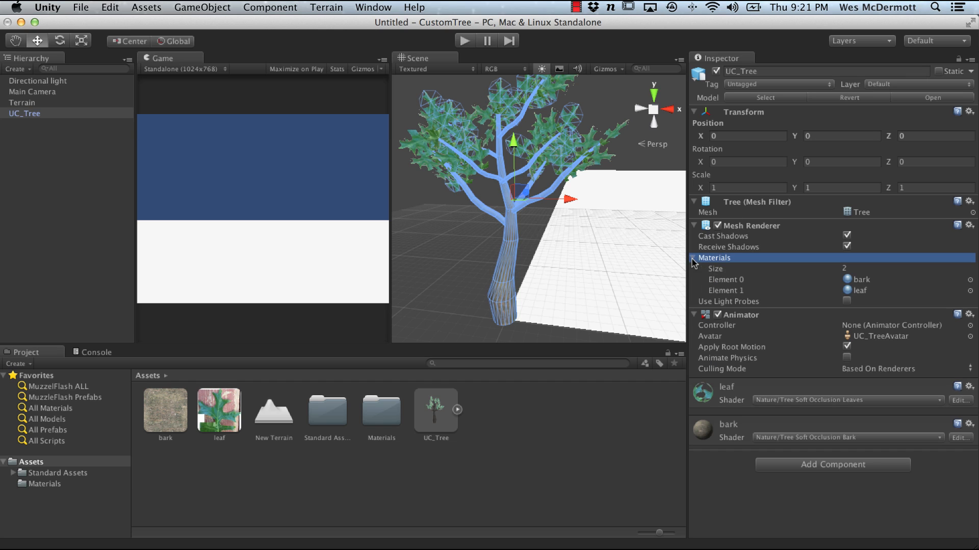
pyautogui.click(864, 281)
pyautogui.click(864, 288)
pyautogui.click(865, 283)
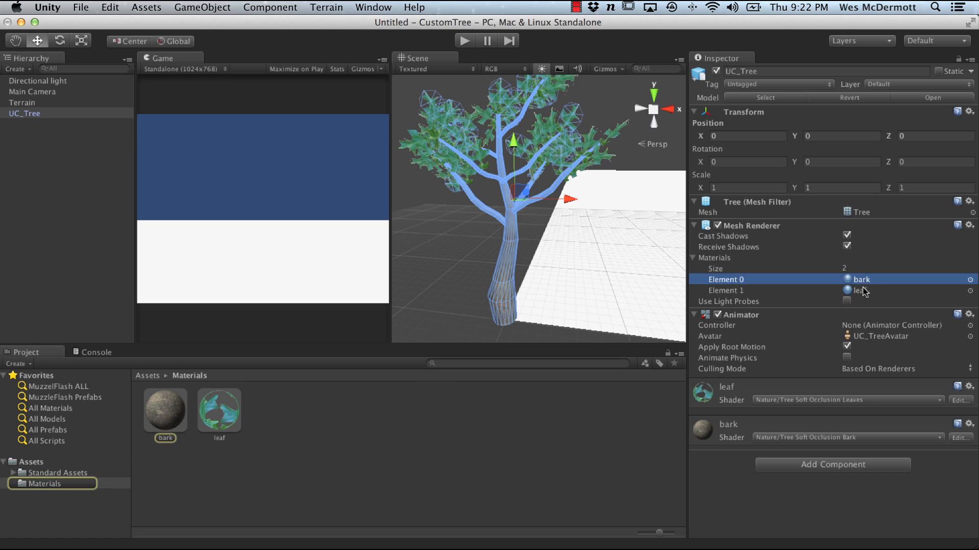
pyautogui.click(865, 291)
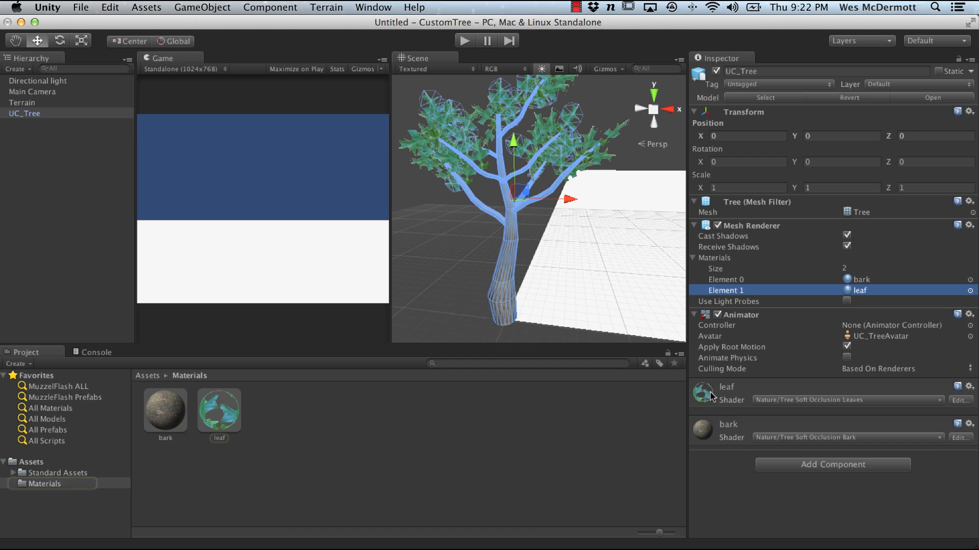
pyautogui.click(724, 405)
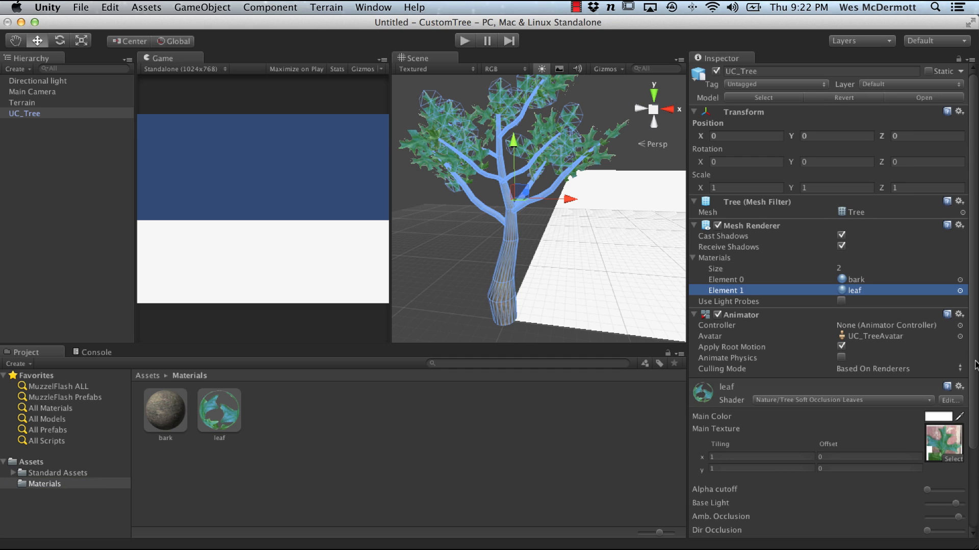
pyautogui.moveTo(975, 366); pyautogui.dragTo(975, 430)
pyautogui.click(716, 488)
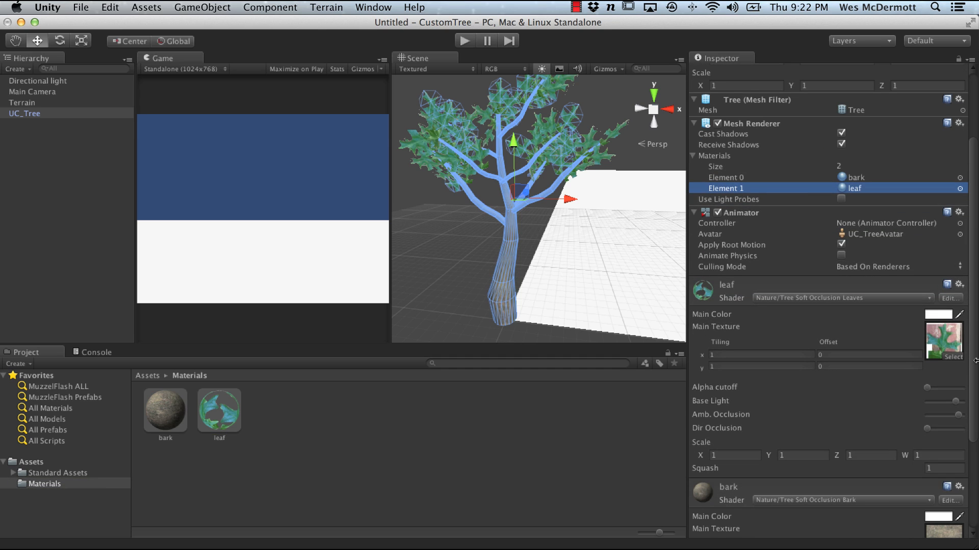
pyautogui.moveTo(975, 363); pyautogui.dragTo(975, 450)
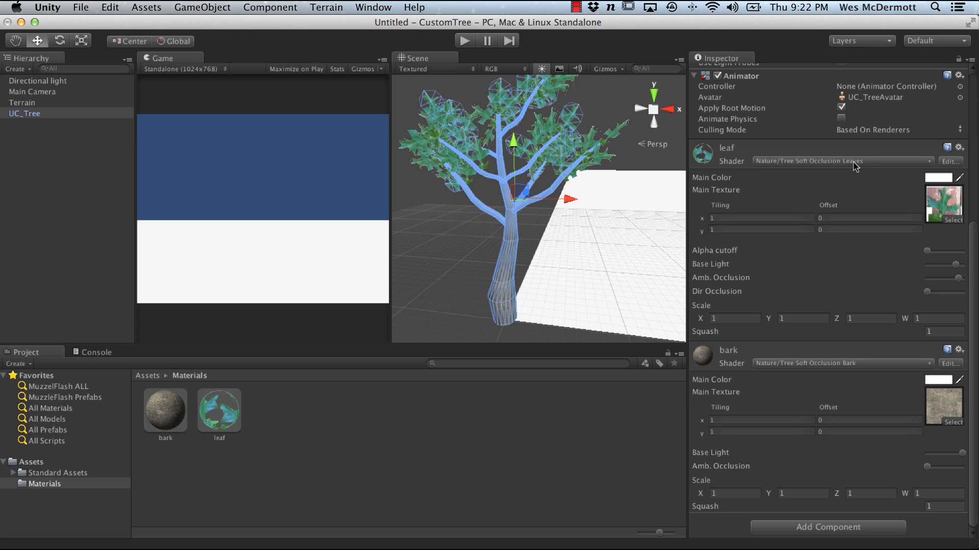
pyautogui.click(32, 463)
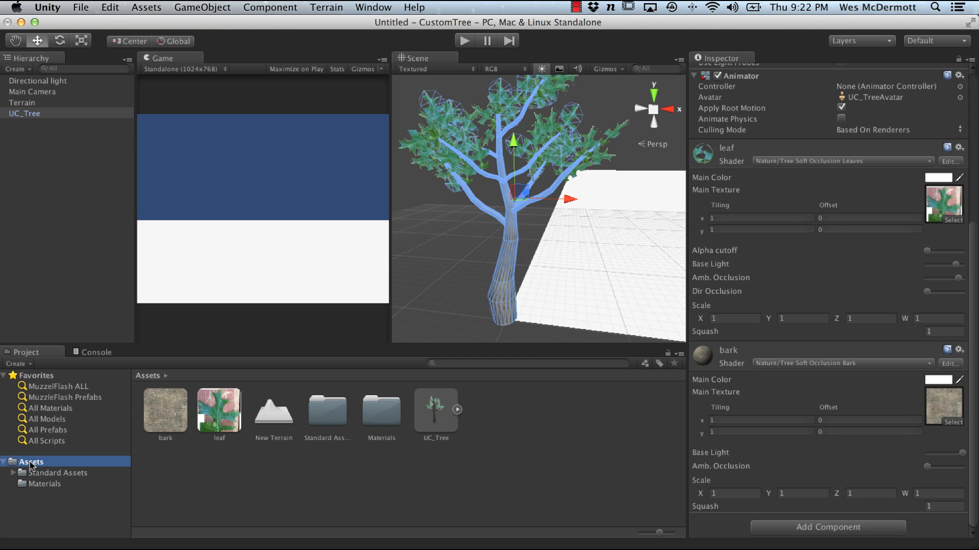
pyautogui.rightClick(37, 465)
pyautogui.moveTo(84, 481)
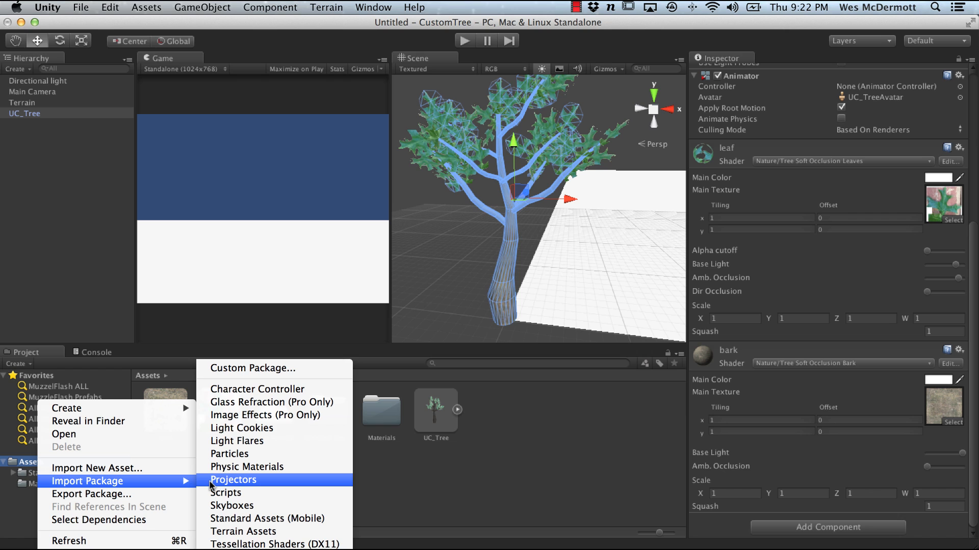
pyautogui.click(502, 441)
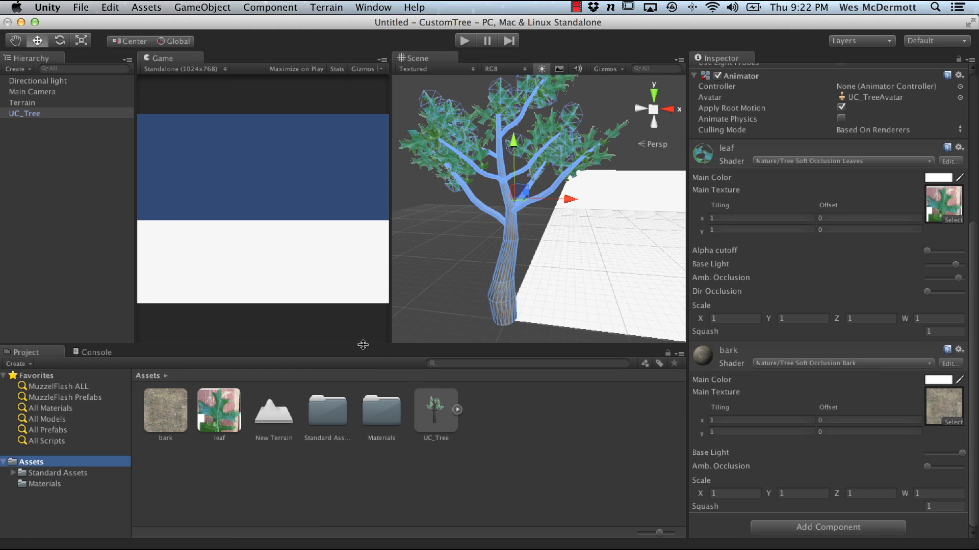
pyautogui.moveTo(362, 342); pyautogui.dragTo(361, 148)
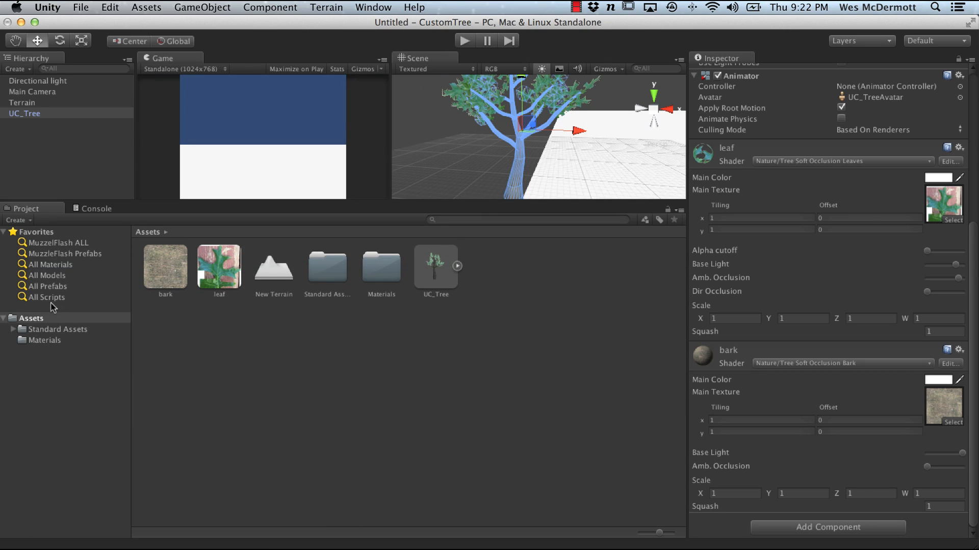
pyautogui.rightClick(43, 320)
pyautogui.moveTo(98, 398)
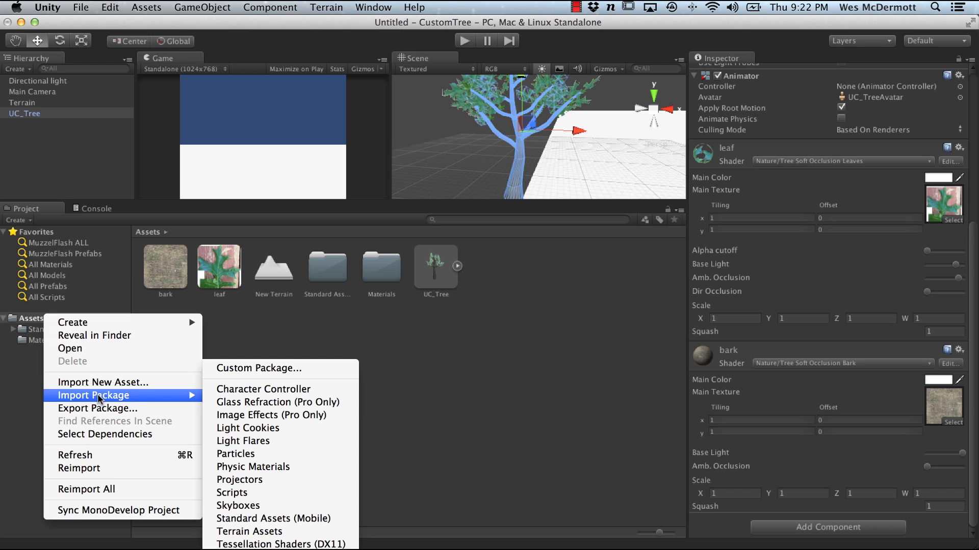
pyautogui.click(365, 385)
pyautogui.click(96, 202)
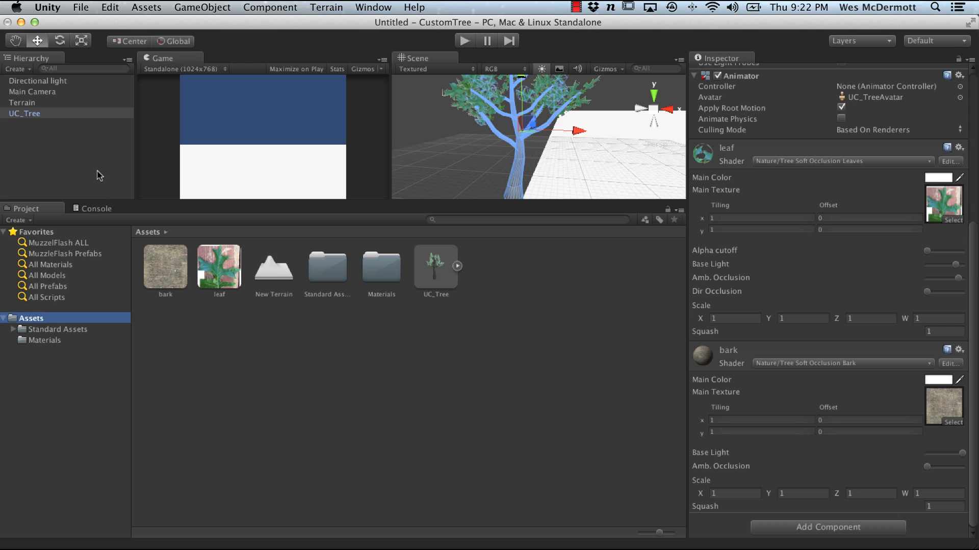
pyautogui.rightClick(27, 315)
pyautogui.moveTo(111, 397)
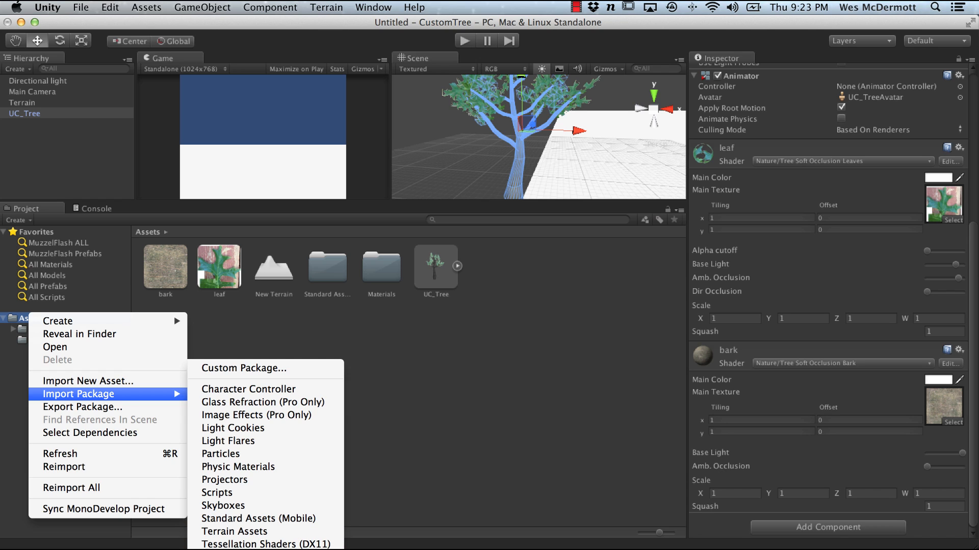
pyautogui.click(467, 456)
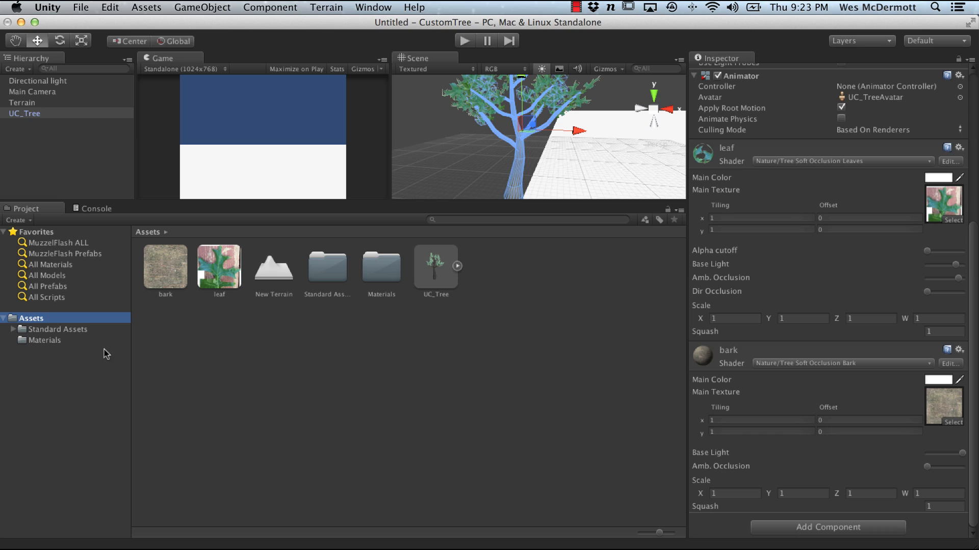
# Step: Browse the Tree Creator standard asset folders and examine the BigTree diffuse texture
pyautogui.click(57, 329)
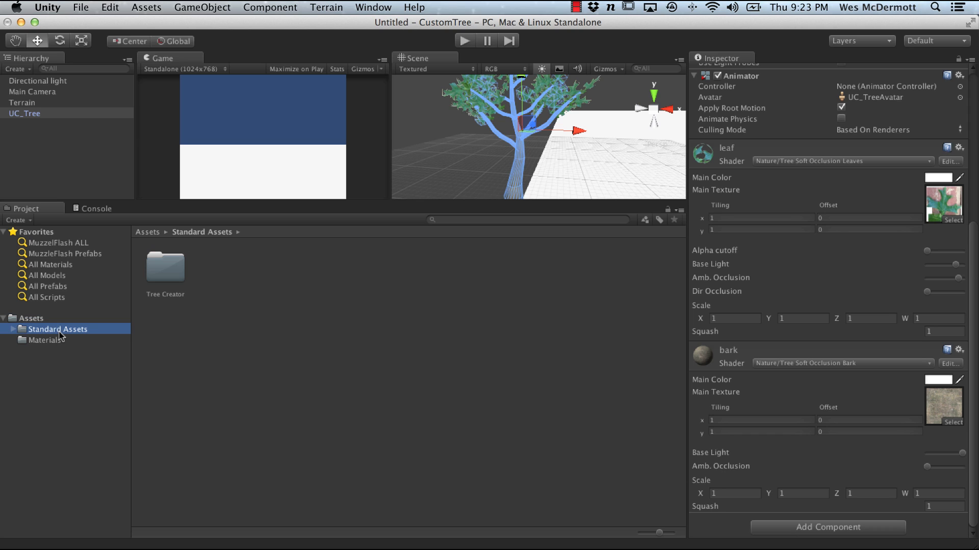
pyautogui.click(12, 330)
pyautogui.click(22, 341)
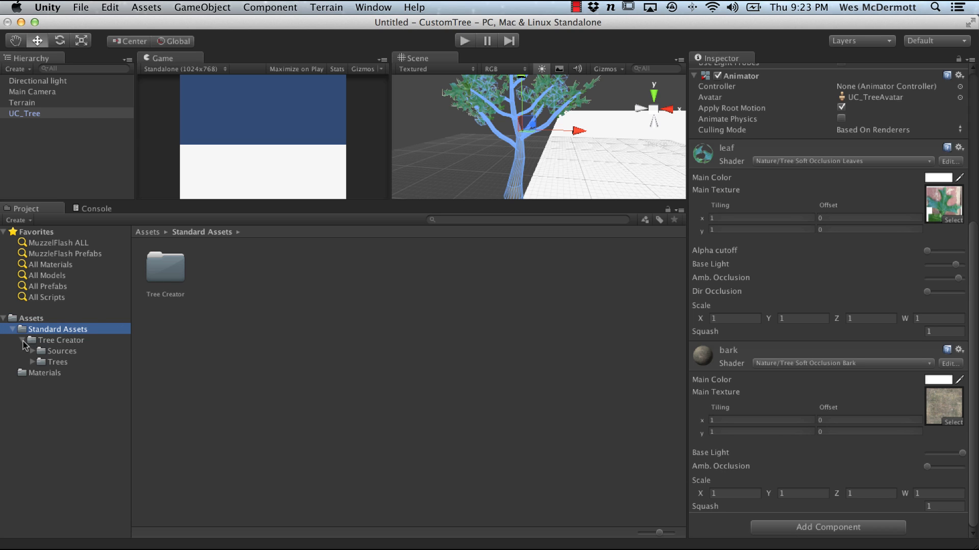
pyautogui.click(51, 341)
pyautogui.click(56, 351)
pyautogui.click(159, 273)
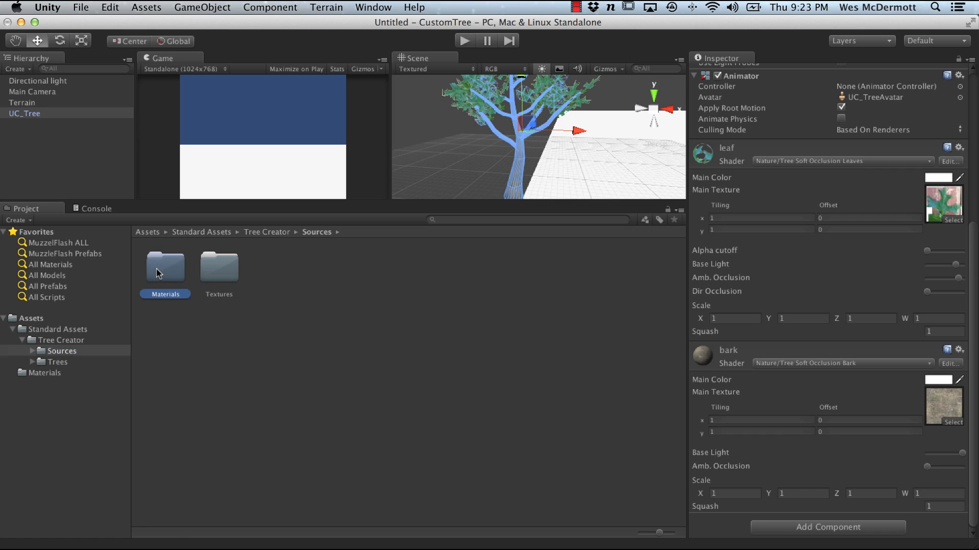
pyautogui.click(57, 361)
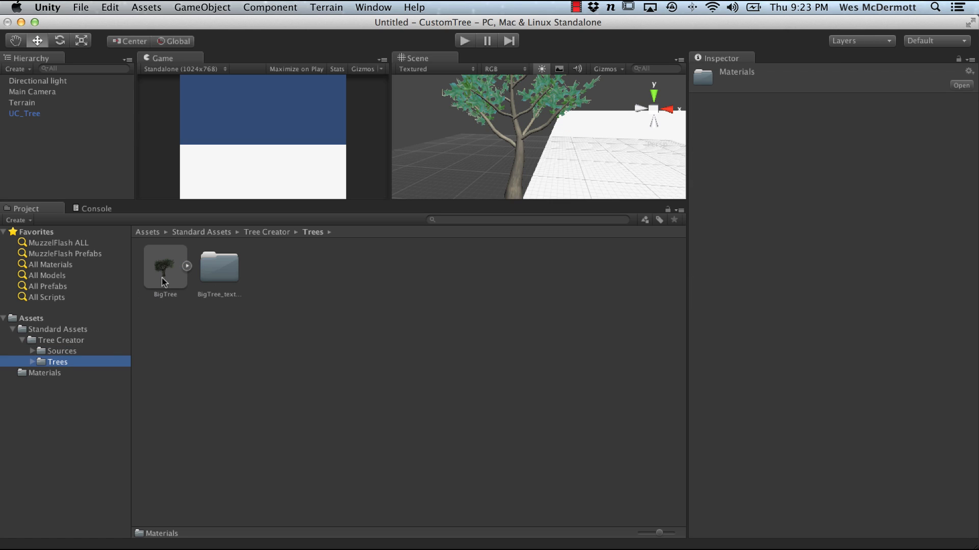
pyautogui.click(32, 363)
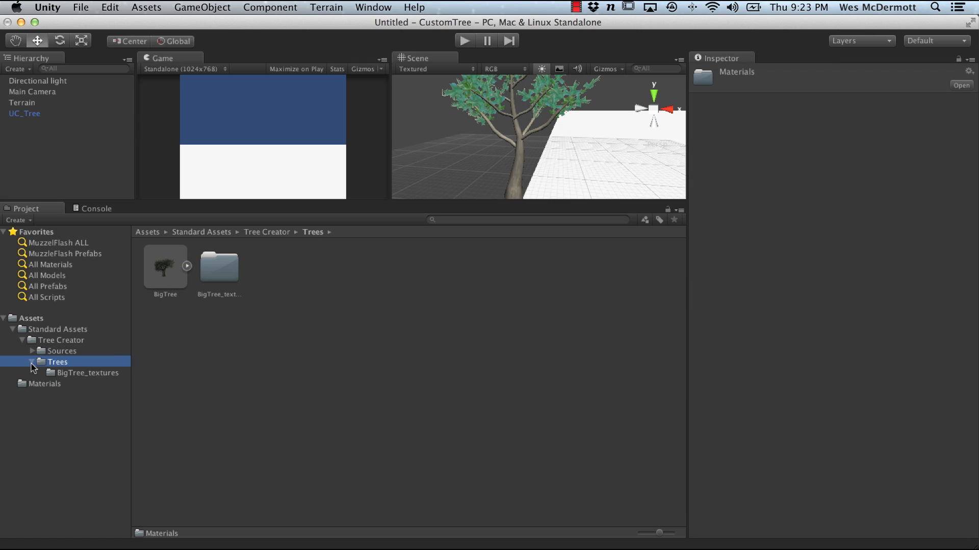
pyautogui.click(73, 375)
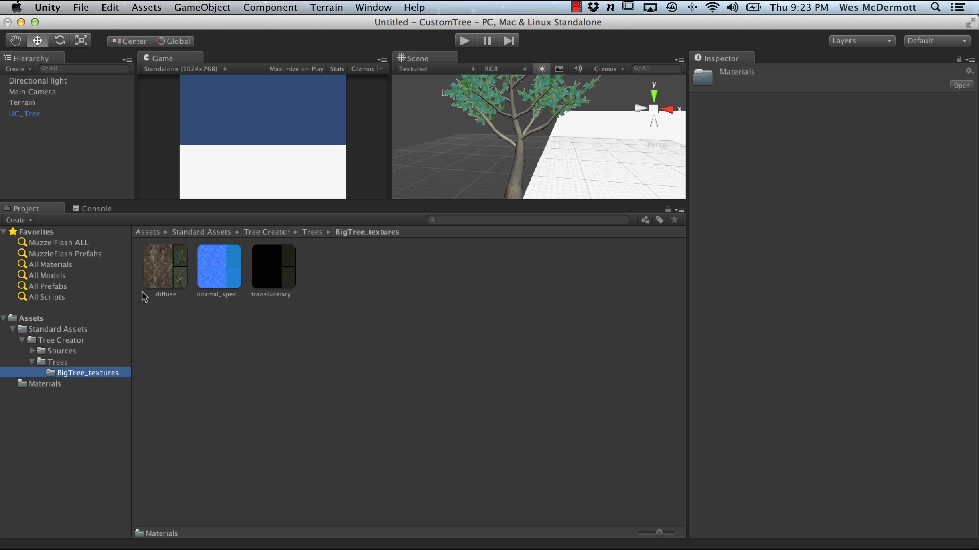
pyautogui.click(172, 259)
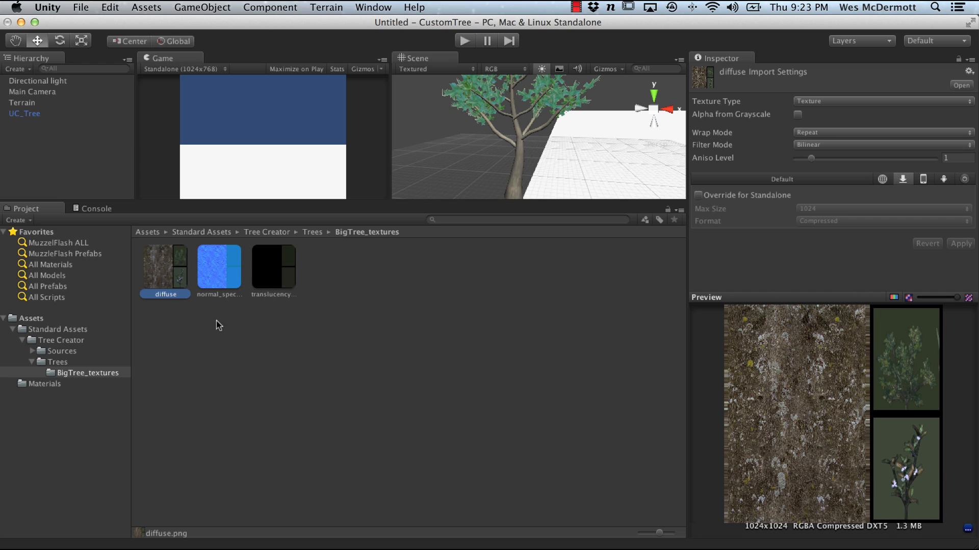
# Step: Compare the project's bark and leaf textures with the BigTree diffuse texture
pyautogui.click(60, 330)
pyautogui.click(31, 318)
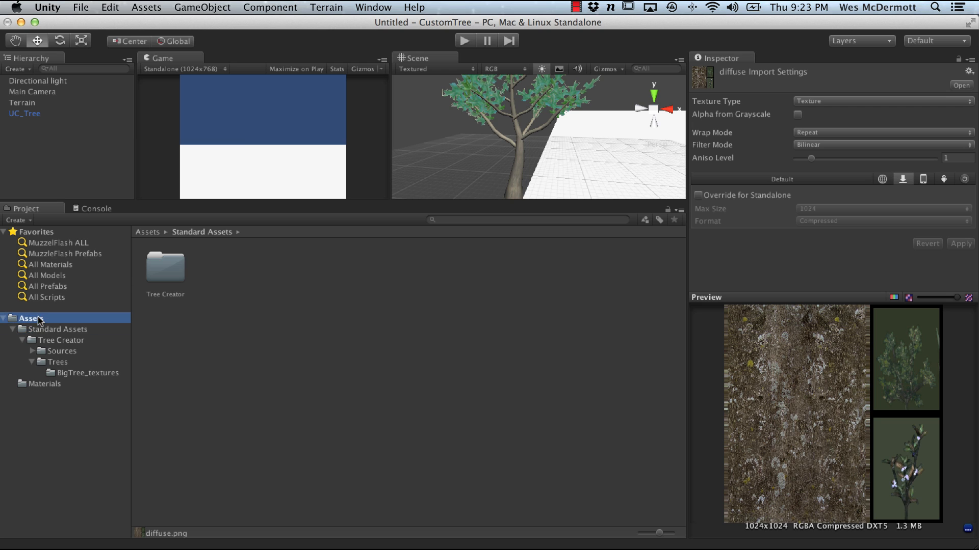
pyautogui.click(159, 263)
pyautogui.click(219, 268)
pyautogui.click(174, 265)
pyautogui.click(218, 269)
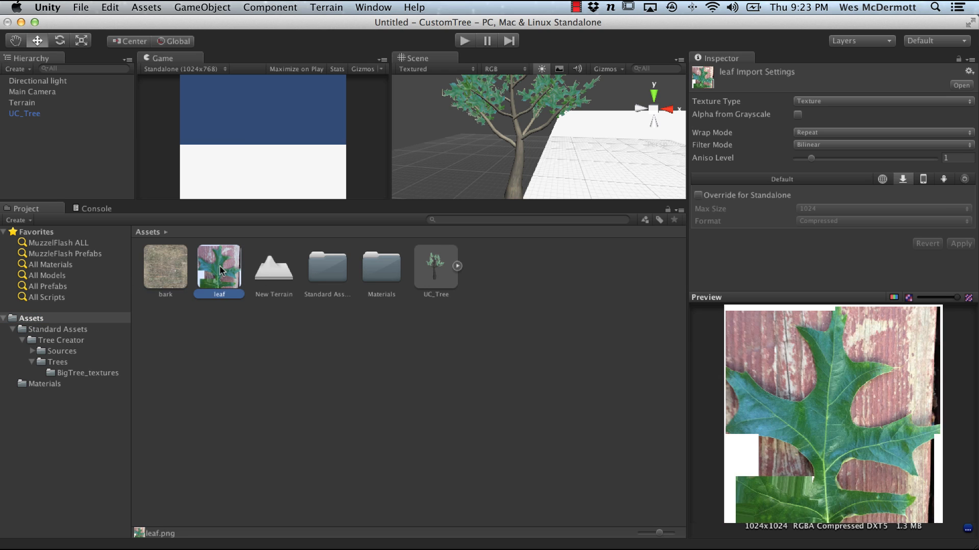
pyautogui.click(175, 266)
pyautogui.click(219, 269)
pyautogui.click(72, 364)
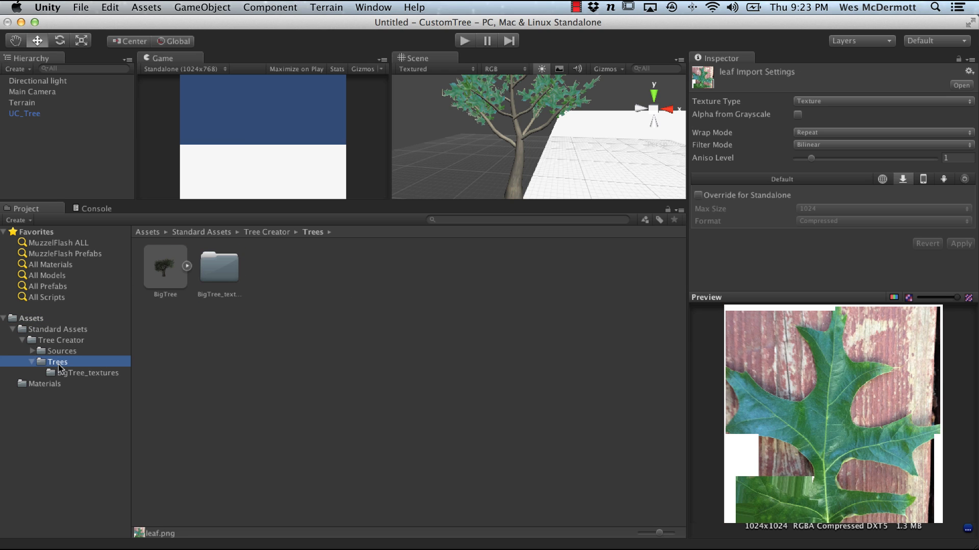
pyautogui.click(69, 374)
pyautogui.click(162, 268)
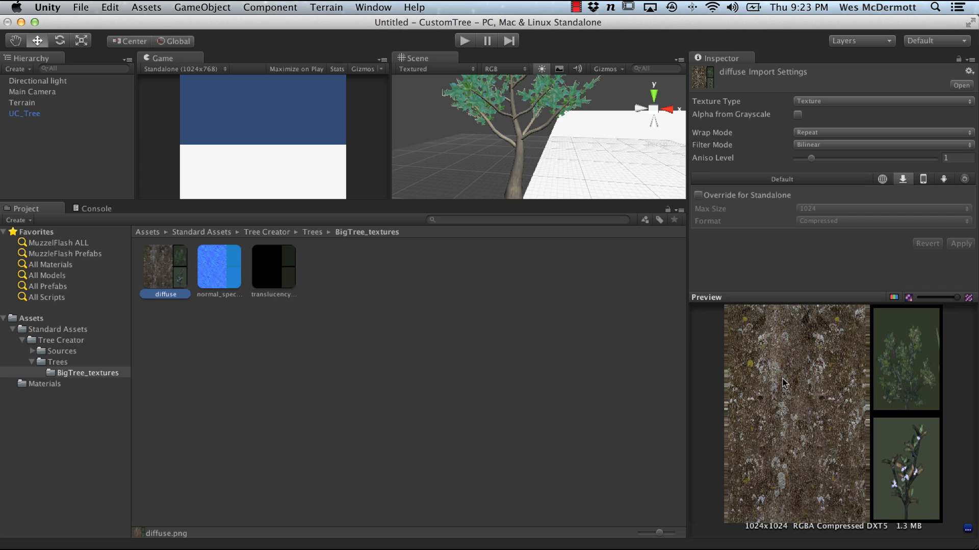
pyautogui.click(51, 320)
pyautogui.click(173, 276)
pyautogui.click(216, 270)
pyautogui.click(168, 272)
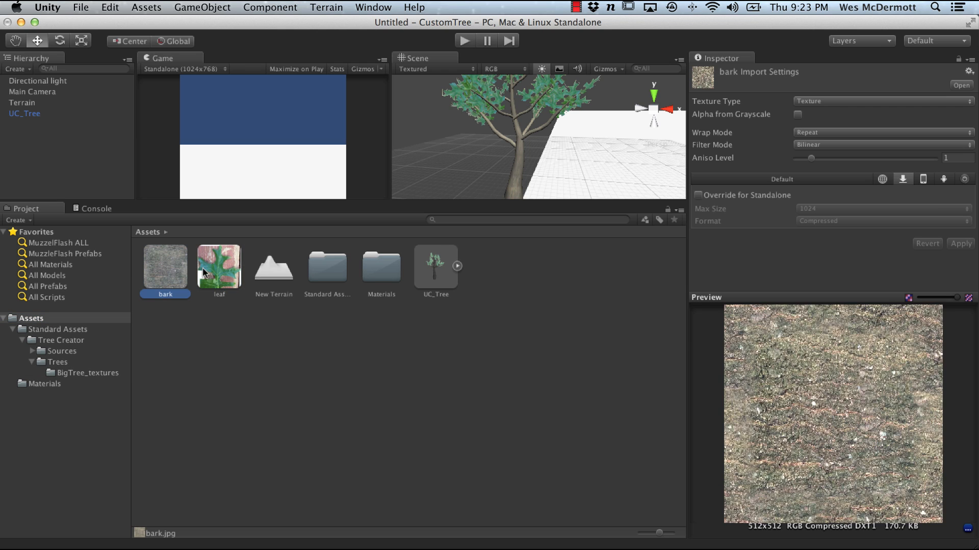
pyautogui.click(216, 270)
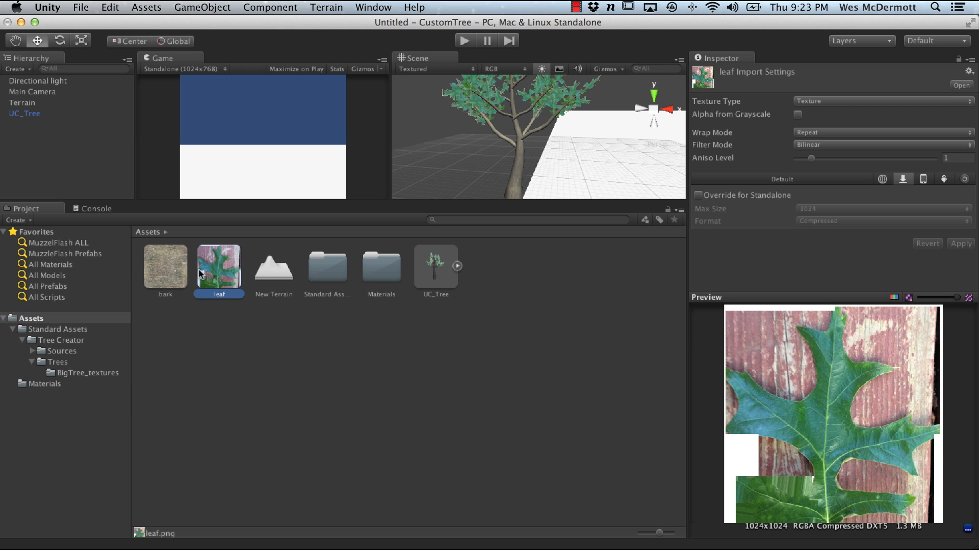
pyautogui.click(152, 272)
pyautogui.click(215, 272)
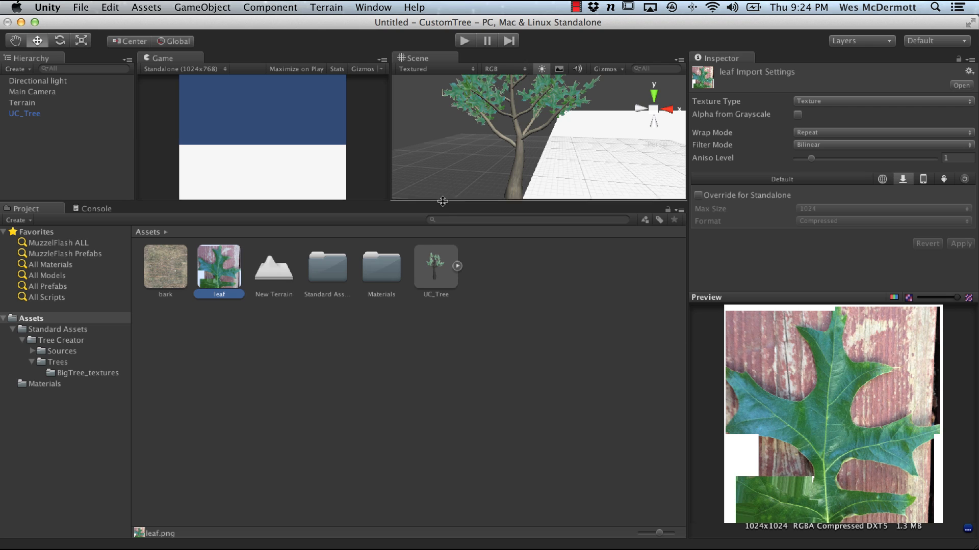
# Step: Select the tree in the scene and collapse its component panels to show the leaf and bark materials
pyautogui.moveTo(443, 196); pyautogui.dragTo(444, 350)
pyautogui.click(508, 322)
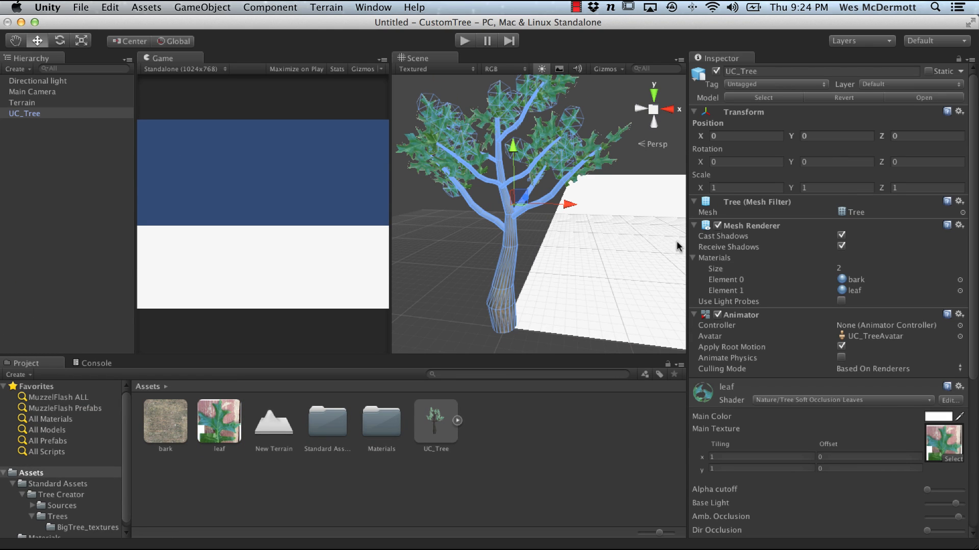
pyautogui.click(694, 202)
pyautogui.click(694, 215)
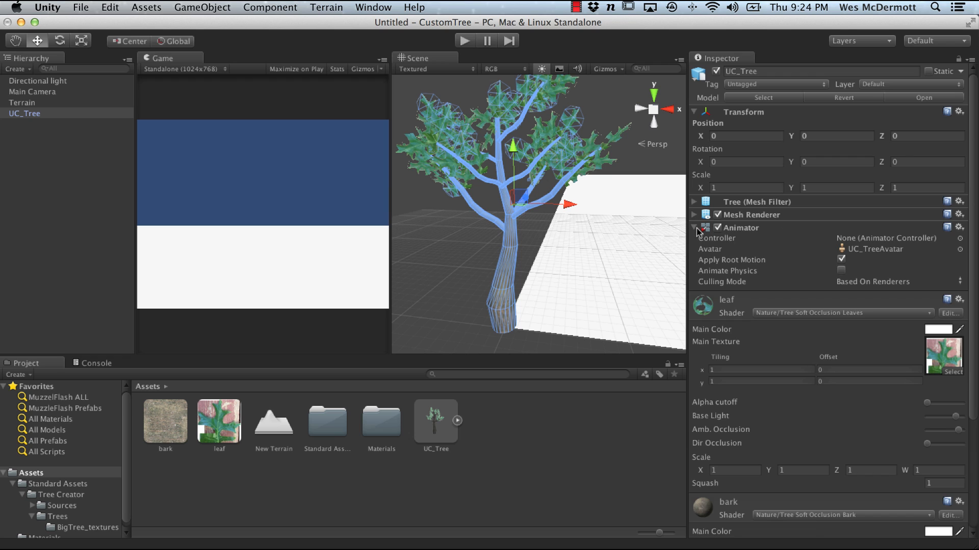
pyautogui.click(694, 228)
pyautogui.click(706, 455)
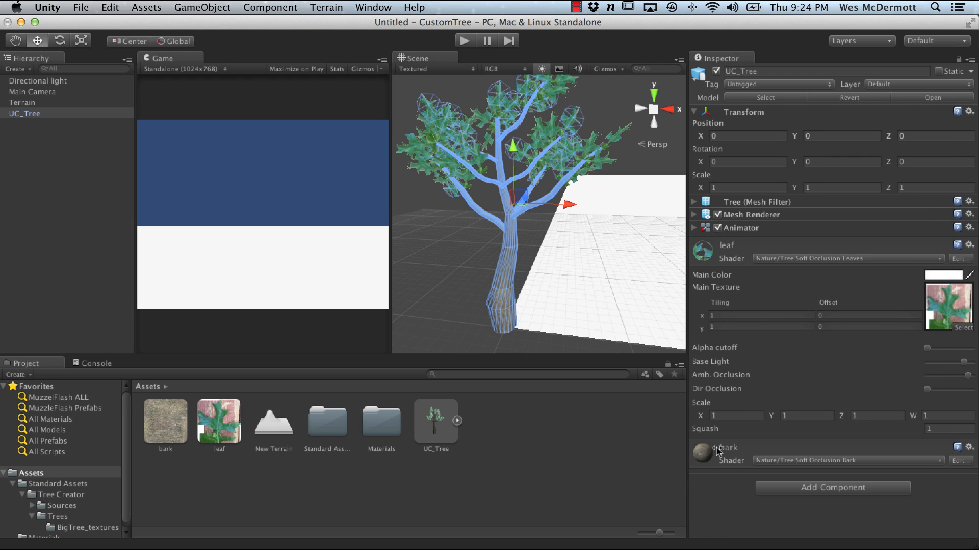
# Step: Check the leaf material's Nature shader choice and lower its Base Light slightly
pyautogui.click(794, 259)
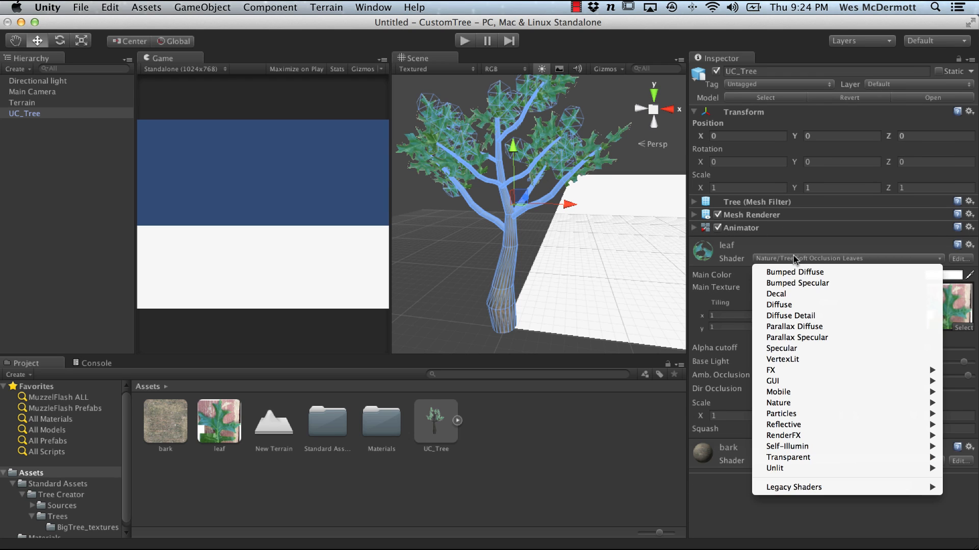
pyautogui.moveTo(779, 404)
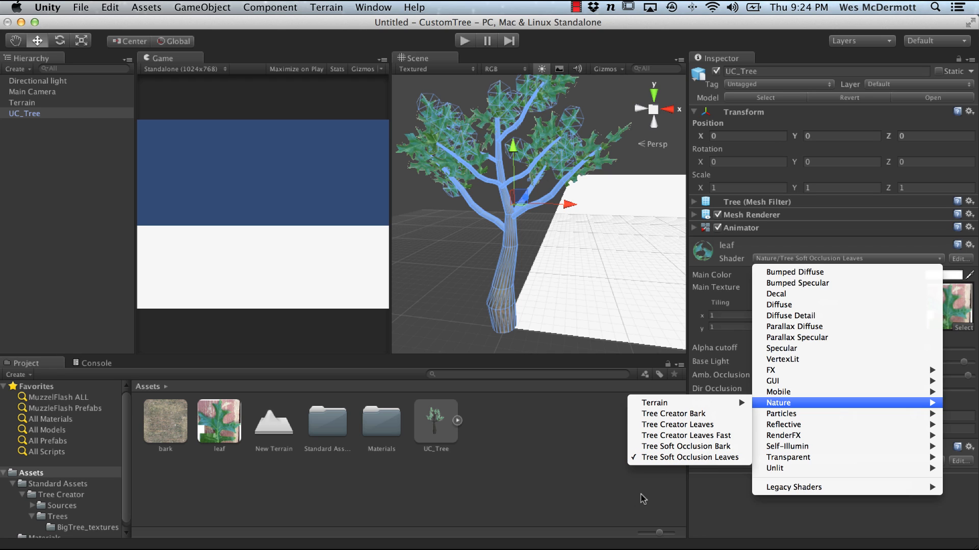
pyautogui.click(586, 514)
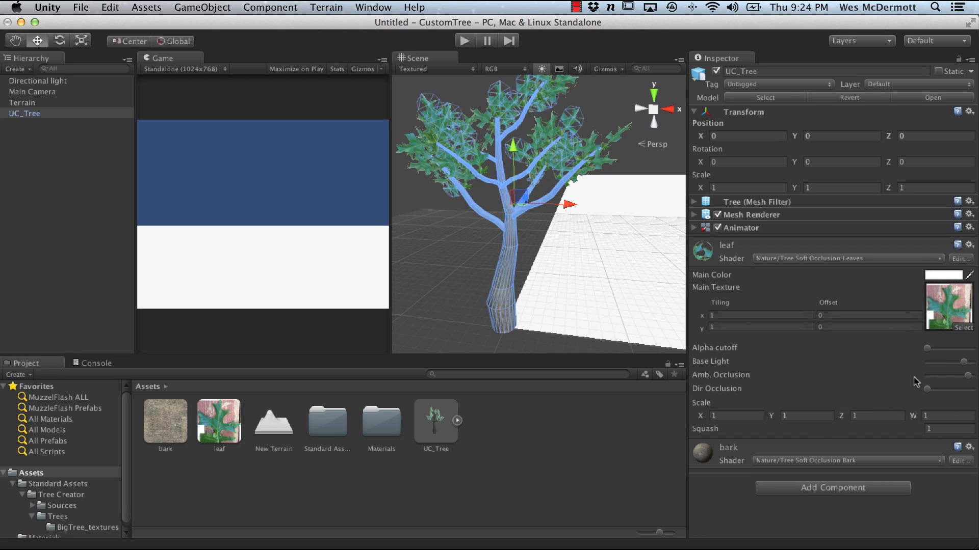
pyautogui.moveTo(928, 349); pyautogui.dragTo(481, 142)
pyautogui.moveTo(963, 362)
pyautogui.mouseDown()
pyautogui.moveTo(935, 367)
pyautogui.moveTo(960, 370)
pyautogui.mouseUp()
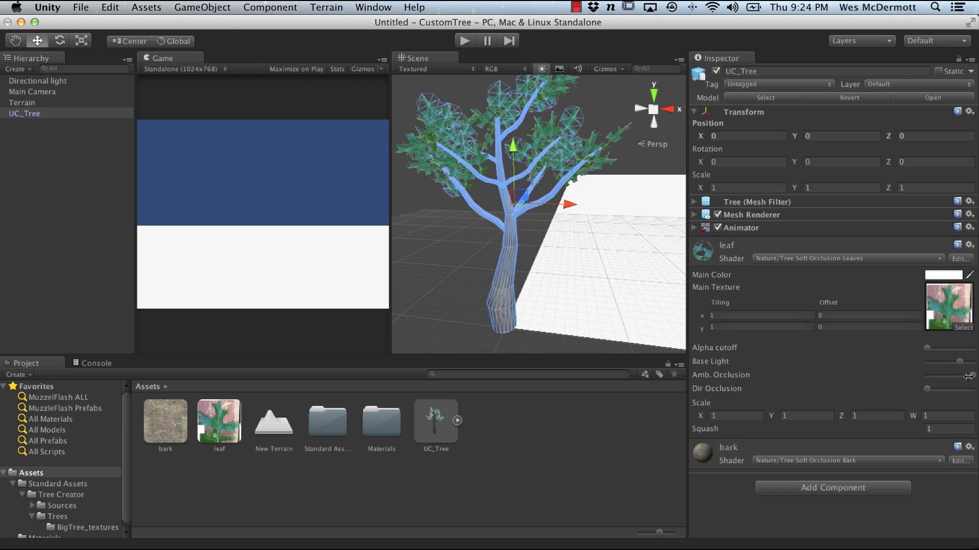
# Step: Raise the bark material's Amb. Occlusion to maximum and deselect the tree to preview it
pyautogui.click(706, 258)
pyautogui.click(704, 292)
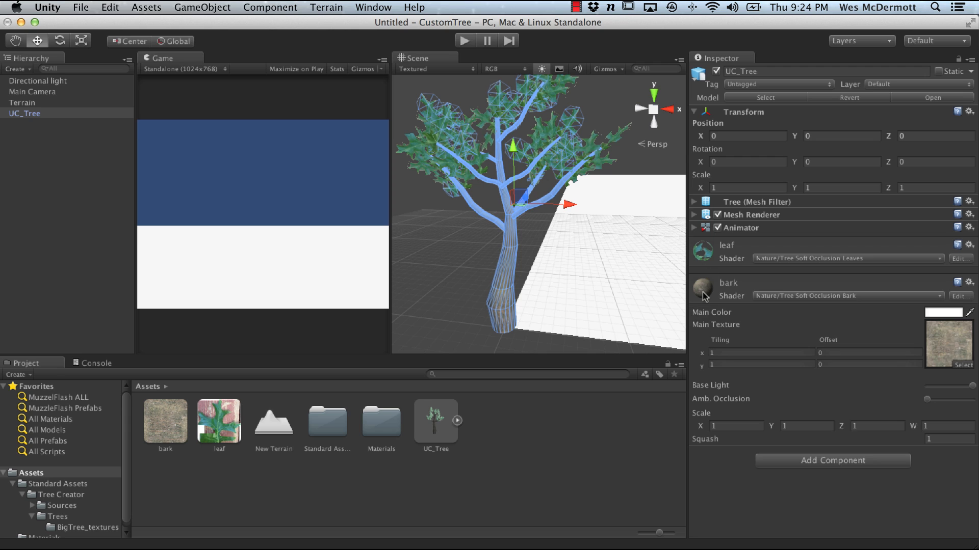
pyautogui.moveTo(927, 399); pyautogui.dragTo(973, 400)
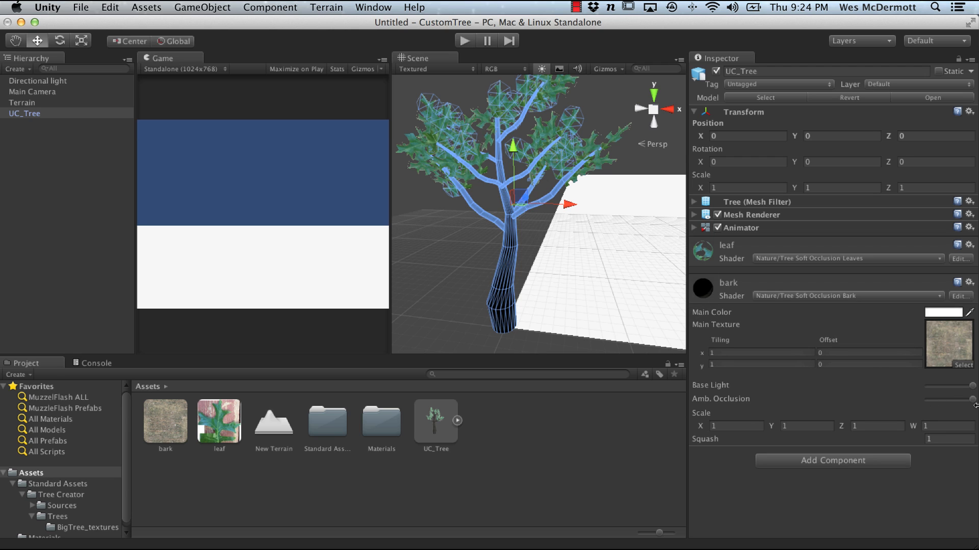
pyautogui.click(491, 331)
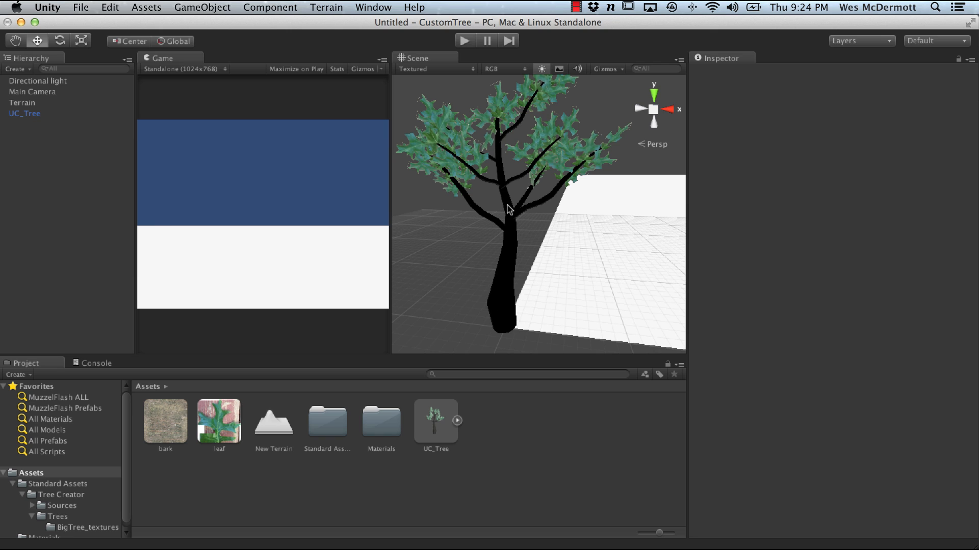
# Step: Lower the bark material's Amb. Occlusion to about three-quarters and deselect the tree to preview it
pyautogui.click(505, 290)
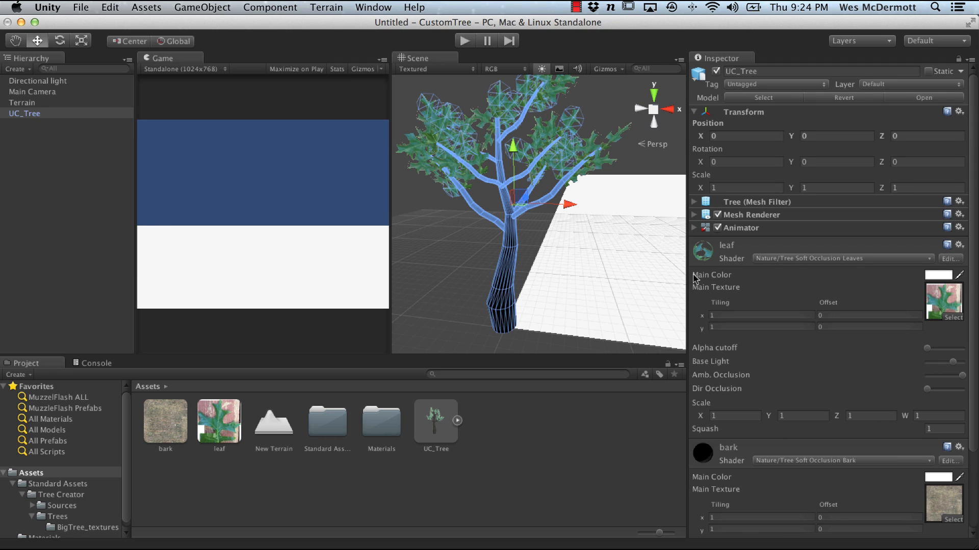
pyautogui.click(703, 246)
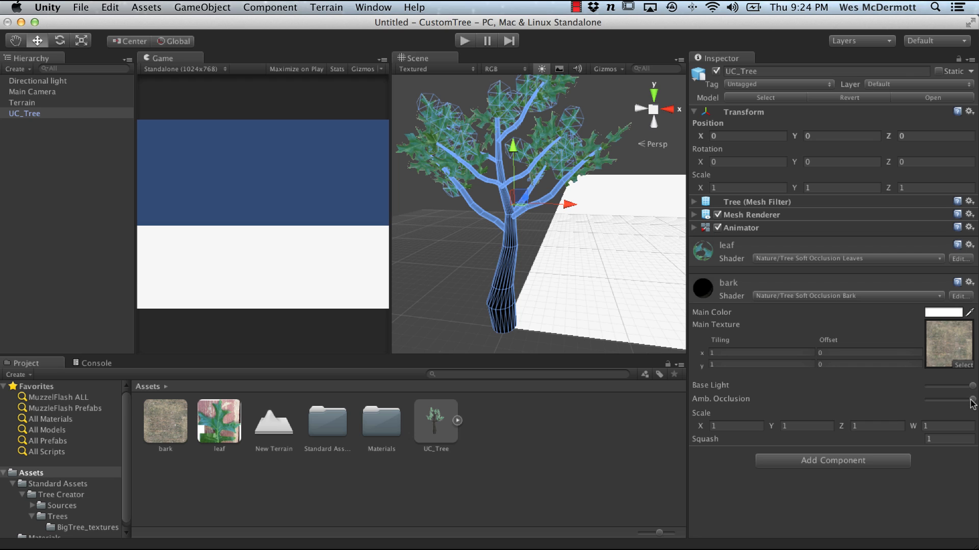
pyautogui.moveTo(972, 400); pyautogui.dragTo(862, 401)
pyautogui.click(438, 326)
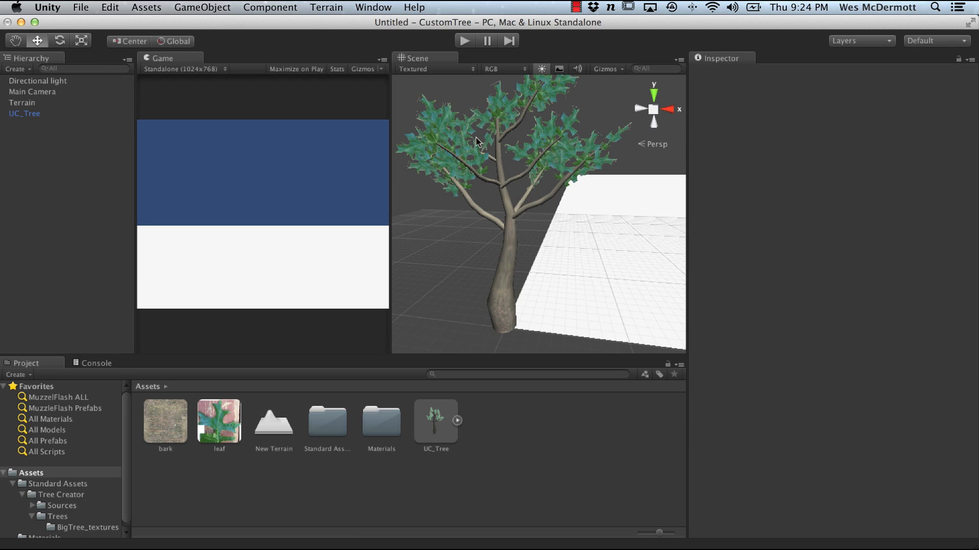
# Step: Delete the tree instance from the scene
pyautogui.keyDown('alt'); pyautogui.moveTo(556, 278); pyautogui.dragTo(500, 268, button='right'); pyautogui.keyUp('alt')
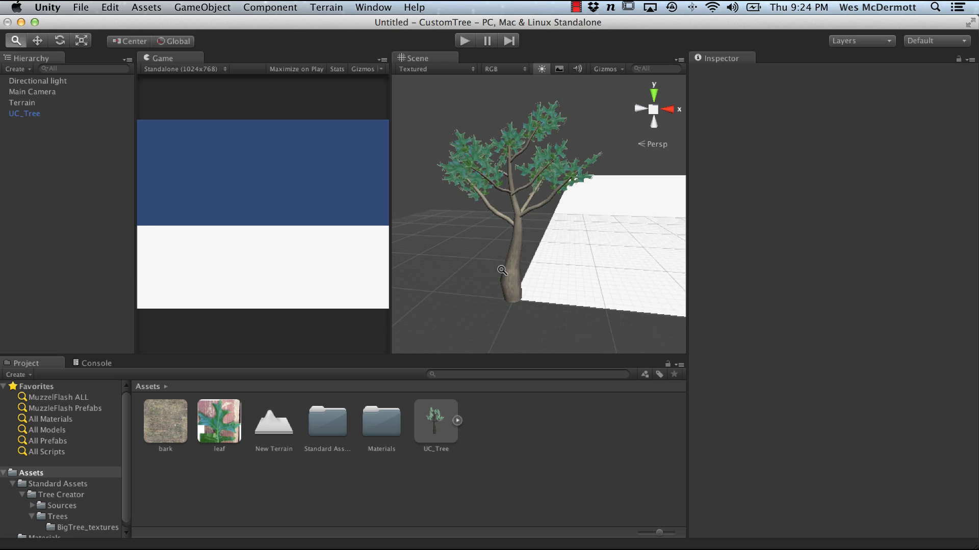
pyautogui.keyDown('alt'); pyautogui.moveTo(500, 268); pyautogui.dragTo(570, 280); pyautogui.keyUp('alt')
pyautogui.click(513, 287)
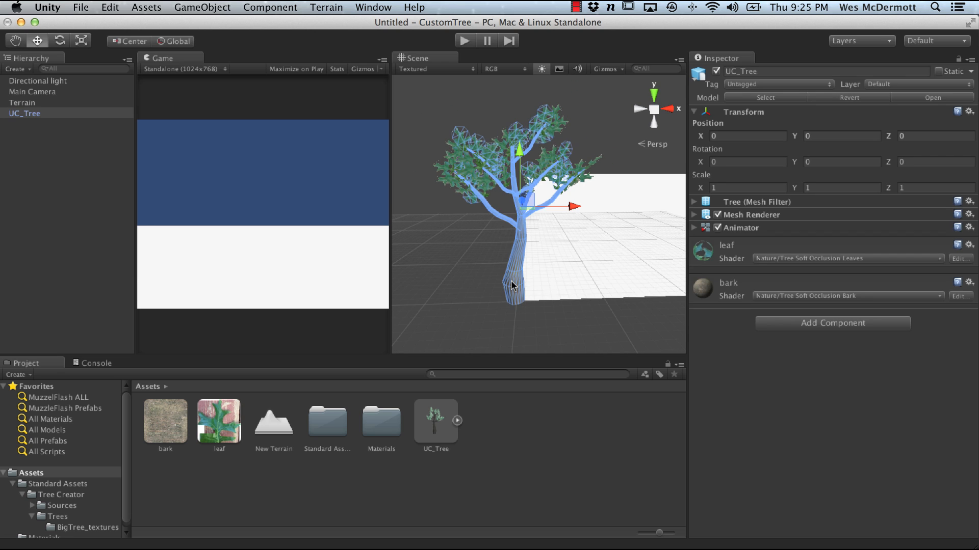
pyautogui.press('super+BackSpace')
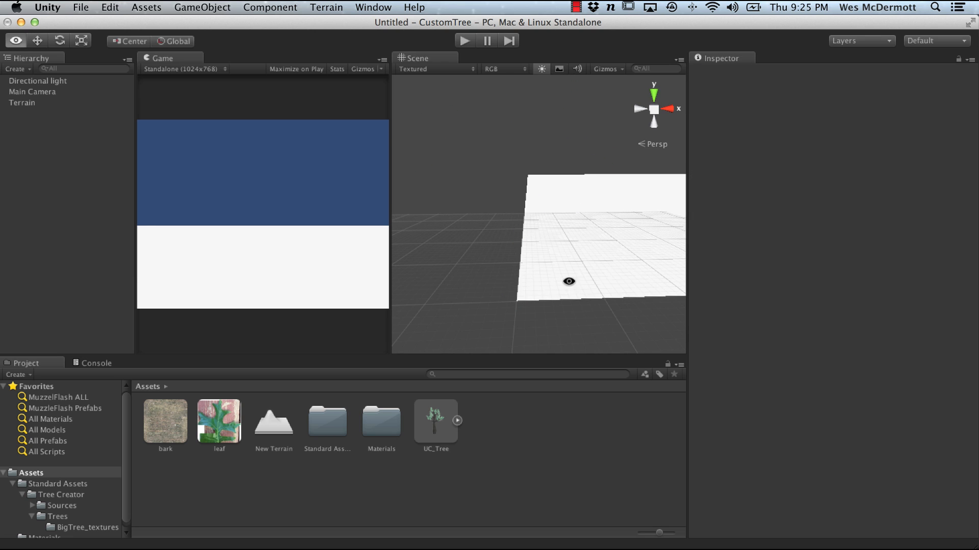
# Step: Add UC_Tree as a terrain tree type with a Bend Factor of 25
pyautogui.keyDown('alt'); pyautogui.moveTo(568, 280); pyautogui.dragTo(672, 313); pyautogui.keyUp('alt')
pyautogui.click(531, 282)
pyautogui.press('f')
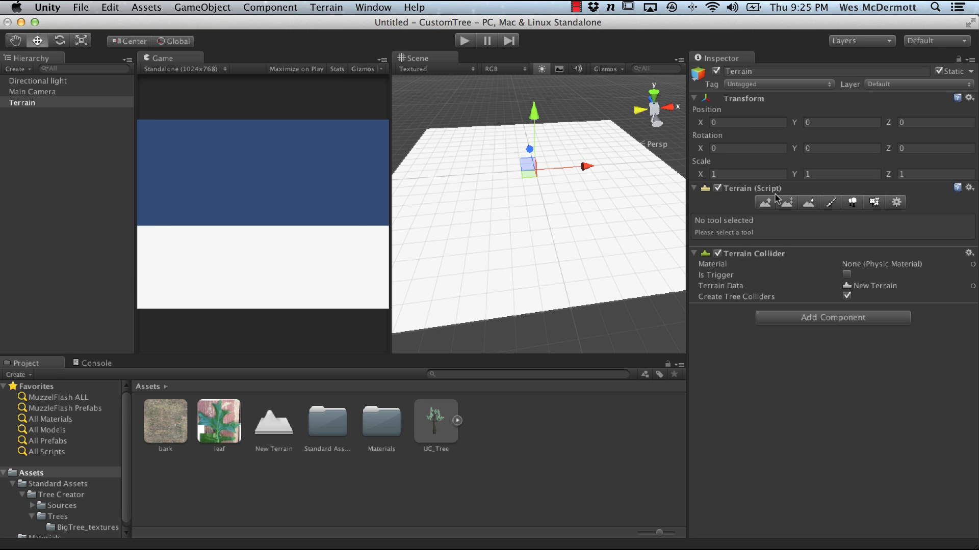
pyautogui.click(852, 201)
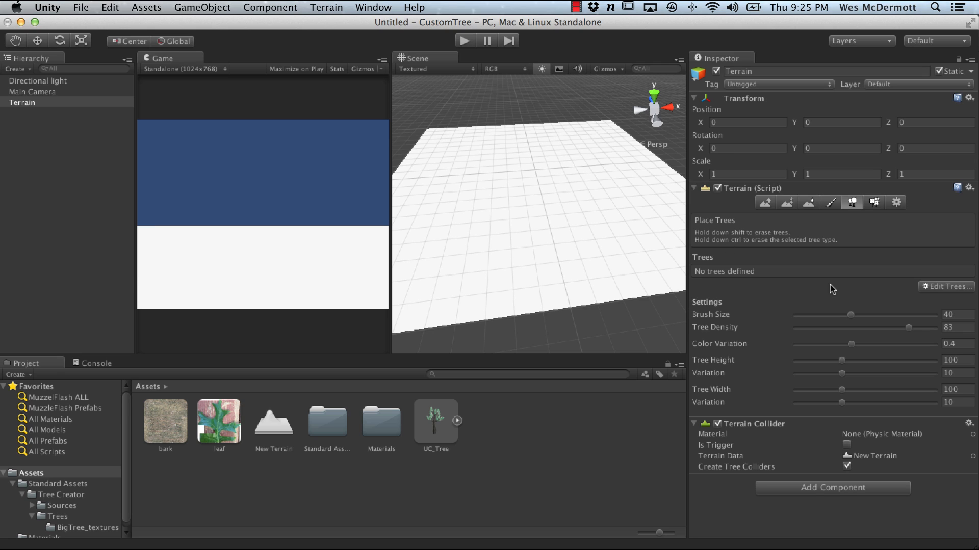
pyautogui.click(952, 289)
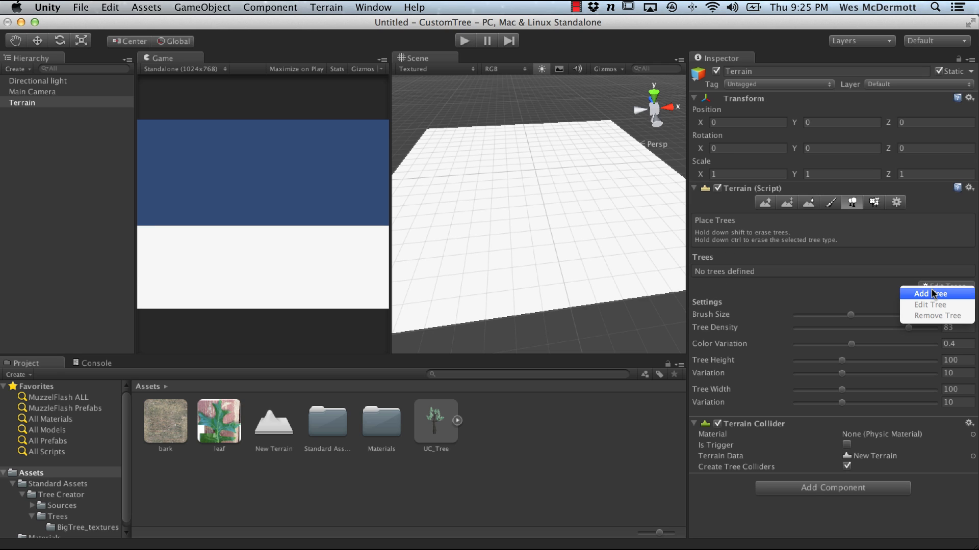
pyautogui.click(932, 293)
pyautogui.moveTo(266, 71); pyautogui.dragTo(451, 104)
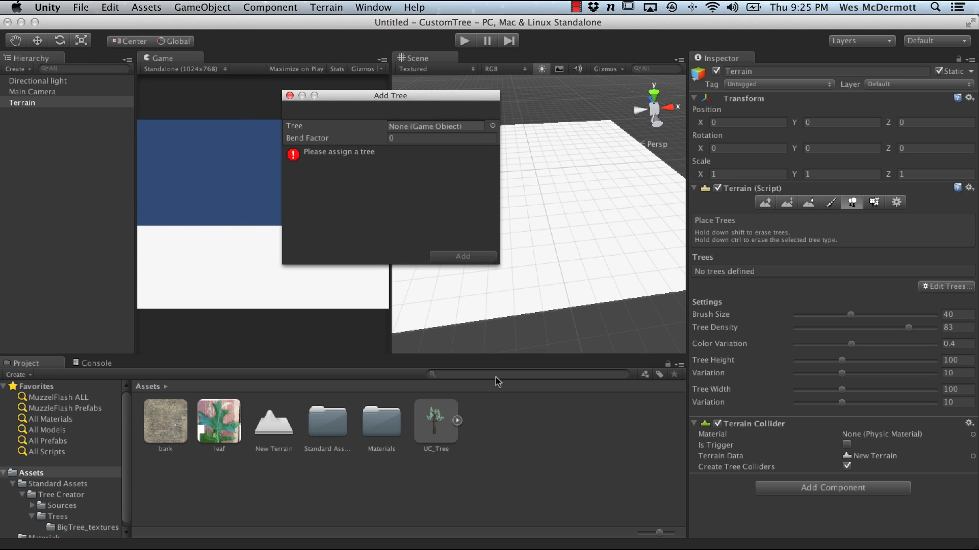
pyautogui.moveTo(433, 421); pyautogui.dragTo(417, 130)
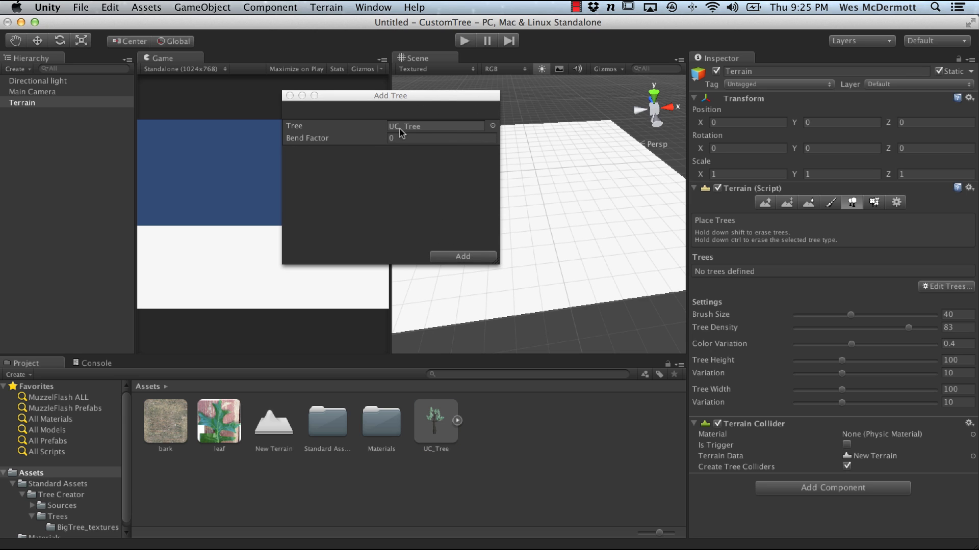
pyautogui.moveTo(437, 92); pyautogui.dragTo(378, 94)
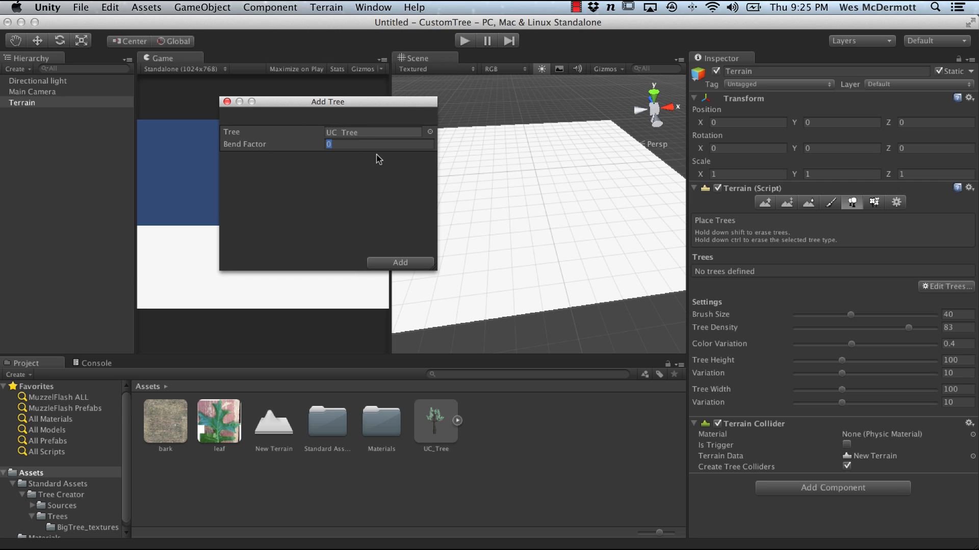
pyautogui.write('25')
pyautogui.click(400, 262)
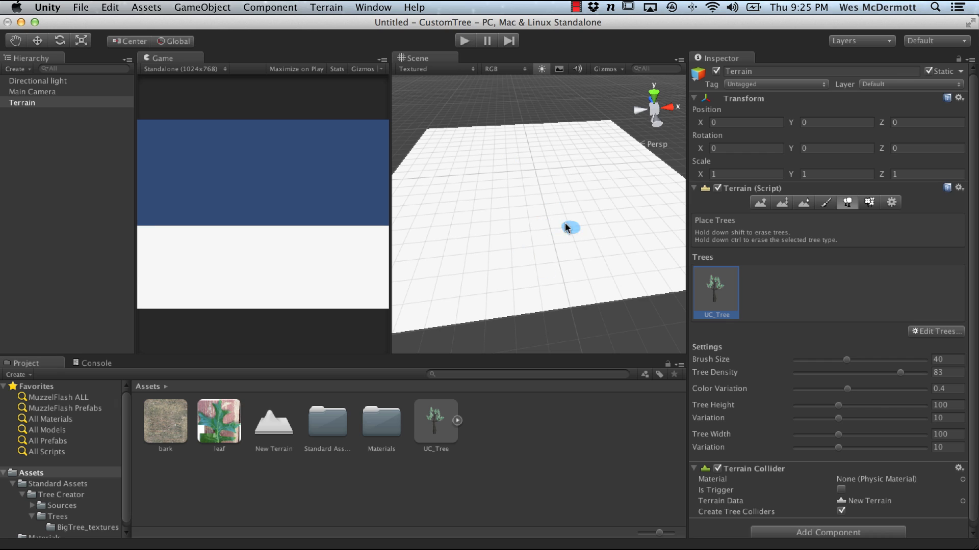
# Step: Set the tree painting brush size to 100, tree height to 199 and height variation to 25
pyautogui.moveTo(850, 360)
pyautogui.mouseDown()
pyautogui.moveTo(929, 365)
pyautogui.moveTo(889, 375)
pyautogui.mouseUp()
pyautogui.moveTo(843, 406); pyautogui.dragTo(925, 411)
pyautogui.moveTo(839, 419)
pyautogui.mouseDown()
pyautogui.moveTo(855, 424)
pyautogui.moveTo(857, 449)
pyautogui.mouseUp()
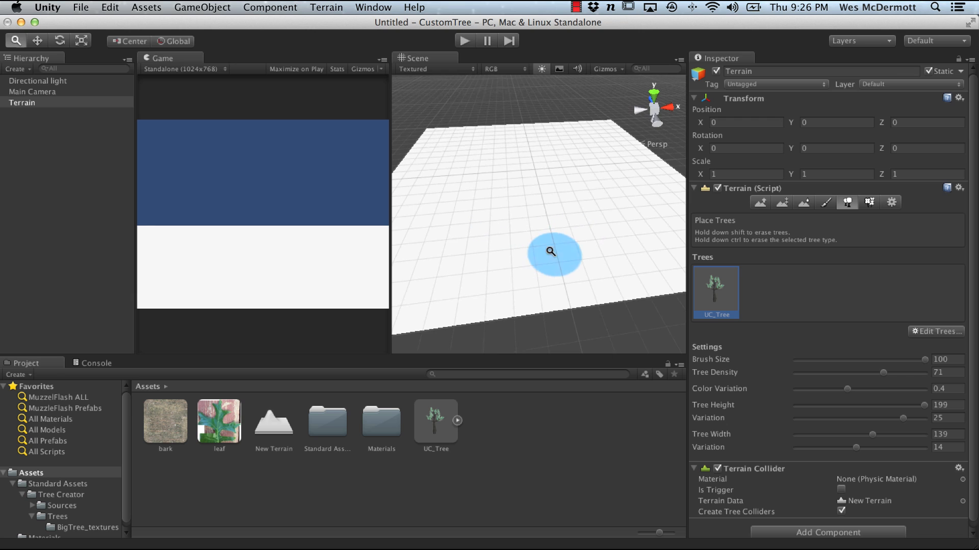
# Step: Paint UC_Tree instances across the terrain
pyautogui.click(514, 207)
pyautogui.moveTo(514, 204)
pyautogui.mouseDown()
pyautogui.moveTo(476, 259)
pyautogui.moveTo(560, 273)
pyautogui.moveTo(482, 282)
pyautogui.moveTo(646, 244)
pyautogui.moveTo(557, 207)
pyautogui.moveTo(651, 259)
pyautogui.moveTo(588, 200)
pyautogui.moveTo(618, 286)
pyautogui.moveTo(572, 286)
pyautogui.mouseUp()
pyautogui.keyDown('alt'); pyautogui.moveTo(572, 288); pyautogui.dragTo(689, 342, button='right'); pyautogui.keyUp('alt')
pyautogui.keyDown('alt'); pyautogui.moveTo(678, 334); pyautogui.dragTo(579, 258, button='middle'); pyautogui.keyUp('alt')
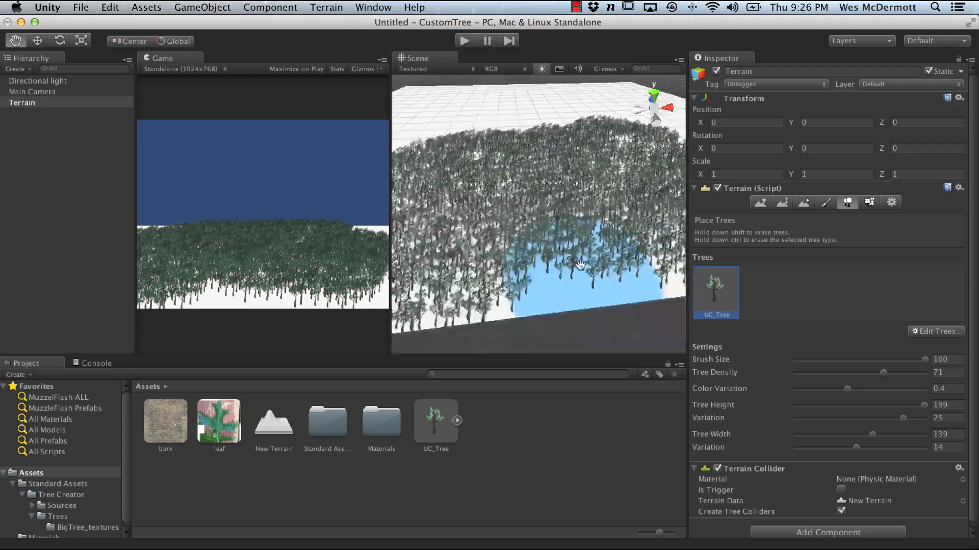
pyautogui.keyDown('alt'); pyautogui.moveTo(578, 257); pyautogui.dragTo(668, 311, button='right'); pyautogui.keyUp('alt')
pyautogui.keyDown('alt'); pyautogui.moveTo(668, 311); pyautogui.dragTo(622, 276, button='middle'); pyautogui.keyUp('alt')
pyautogui.keyDown('alt'); pyautogui.moveTo(622, 277); pyautogui.dragTo(564, 284, button='right'); pyautogui.keyUp('alt')
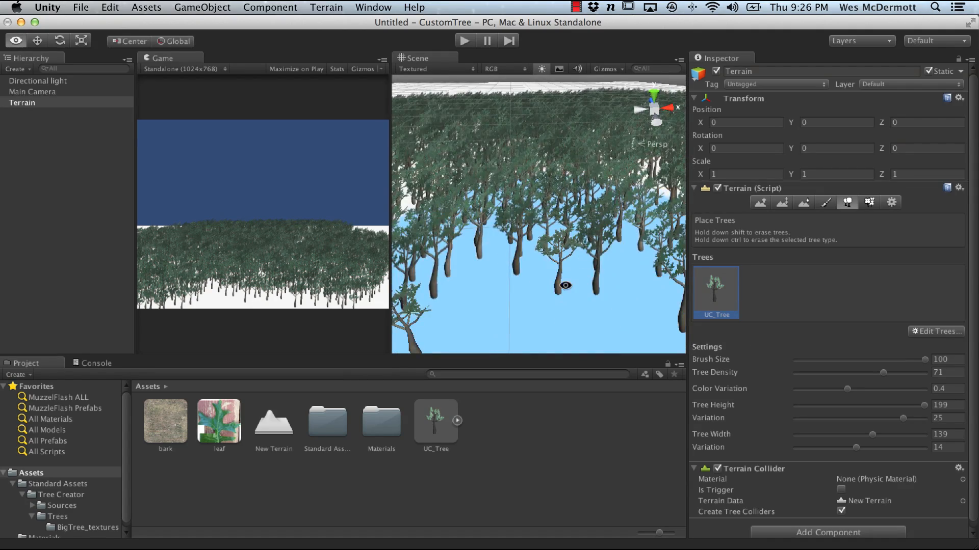
pyautogui.keyDown('alt'); pyautogui.moveTo(564, 284); pyautogui.dragTo(609, 286); pyautogui.keyUp('alt')
pyautogui.keyDown('alt'); pyautogui.moveTo(609, 286); pyautogui.dragTo(492, 255, button='right'); pyautogui.keyUp('alt')
pyautogui.keyDown('alt'); pyautogui.moveTo(492, 255); pyautogui.dragTo(482, 254); pyautogui.keyUp('alt')
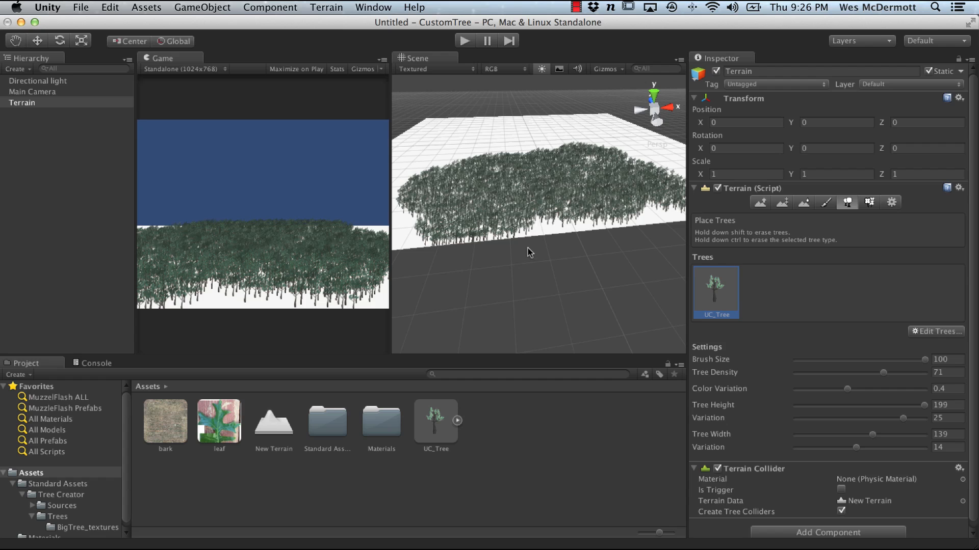
# Step: Move the Main Camera down into the forest to view the trees at ground level
pyautogui.click(67, 92)
pyautogui.press('w')
pyautogui.keyDown('alt'); pyautogui.moveTo(616, 217); pyautogui.dragTo(599, 222, button='right'); pyautogui.keyUp('alt')
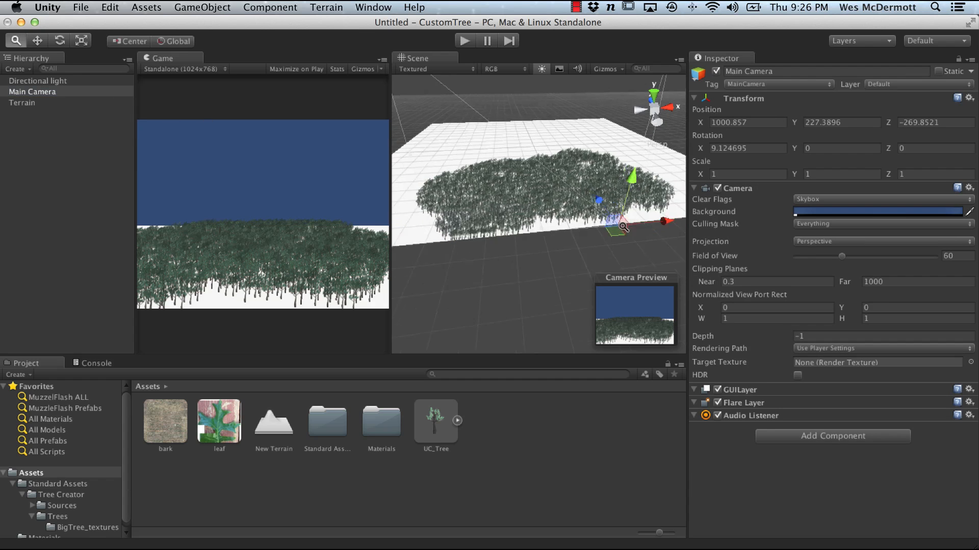
pyautogui.keyDown('alt'); pyautogui.moveTo(600, 222); pyautogui.dragTo(536, 162); pyautogui.keyUp('alt')
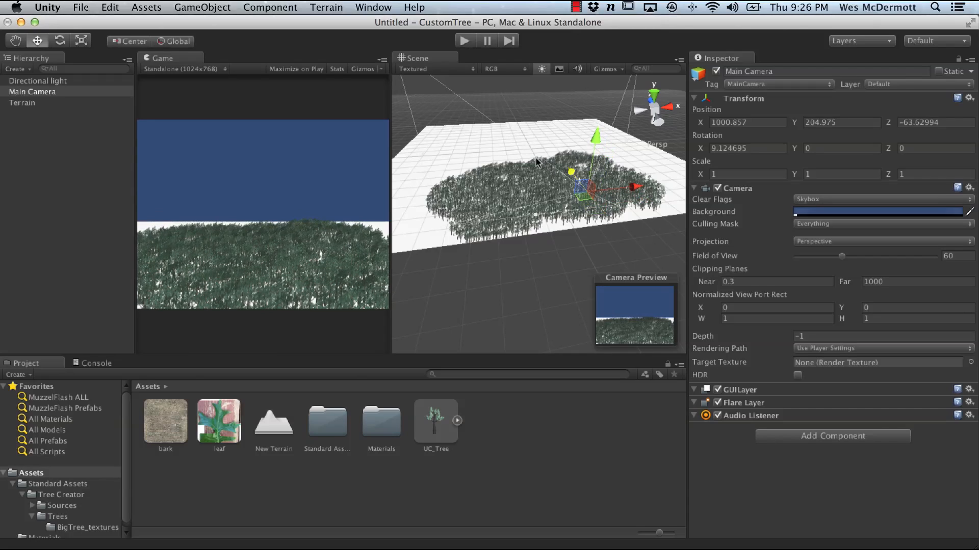
pyautogui.moveTo(630, 186); pyautogui.dragTo(600, 177)
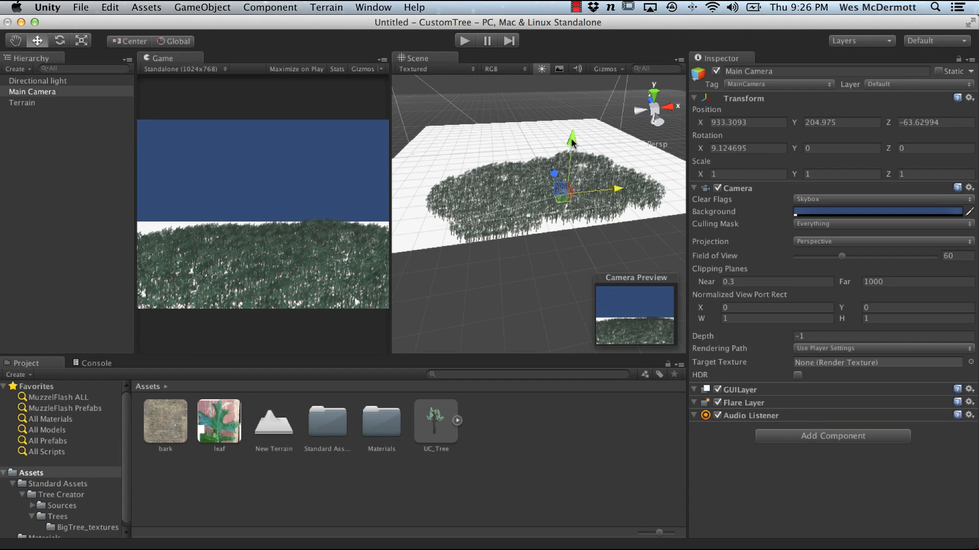
pyautogui.moveTo(572, 143); pyautogui.dragTo(561, 176)
pyautogui.moveTo(616, 212); pyautogui.dragTo(613, 219)
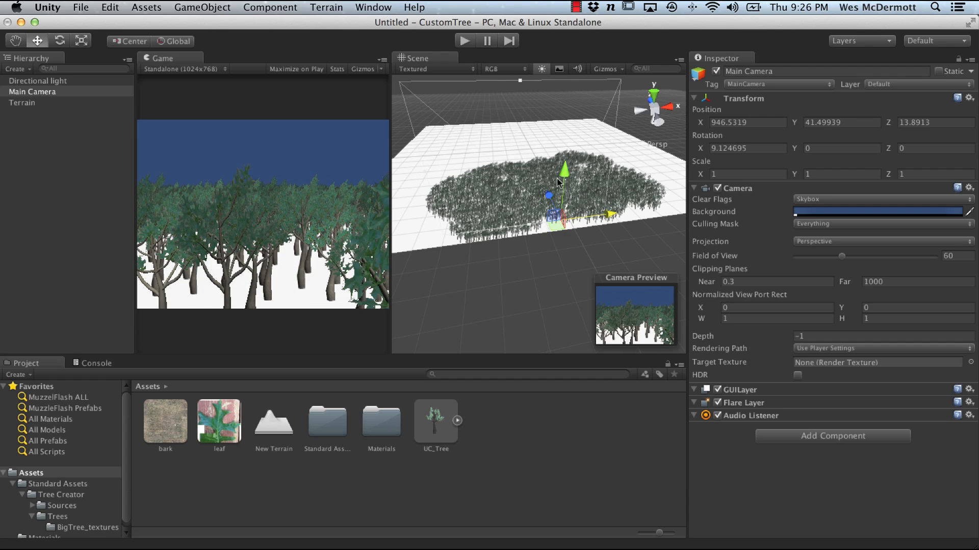
pyautogui.moveTo(549, 194); pyautogui.dragTo(550, 187)
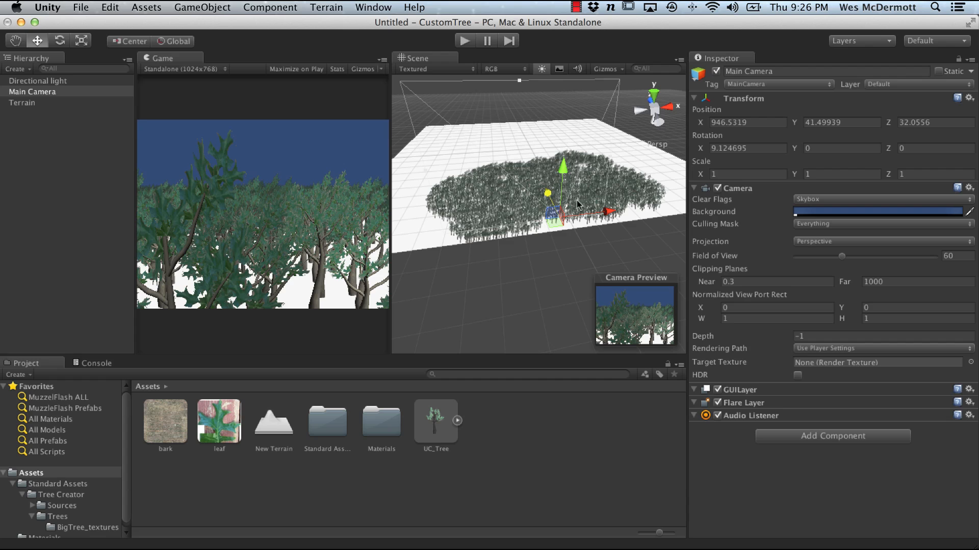
pyautogui.moveTo(611, 214); pyautogui.dragTo(613, 214)
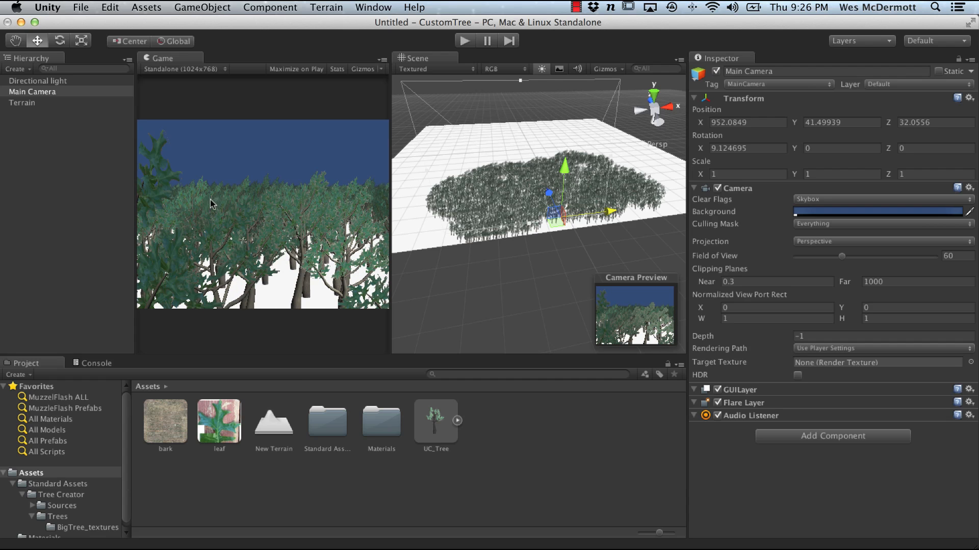
pyautogui.keyDown('alt'); pyautogui.moveTo(495, 195); pyautogui.dragTo(551, 234); pyautogui.keyUp('alt')
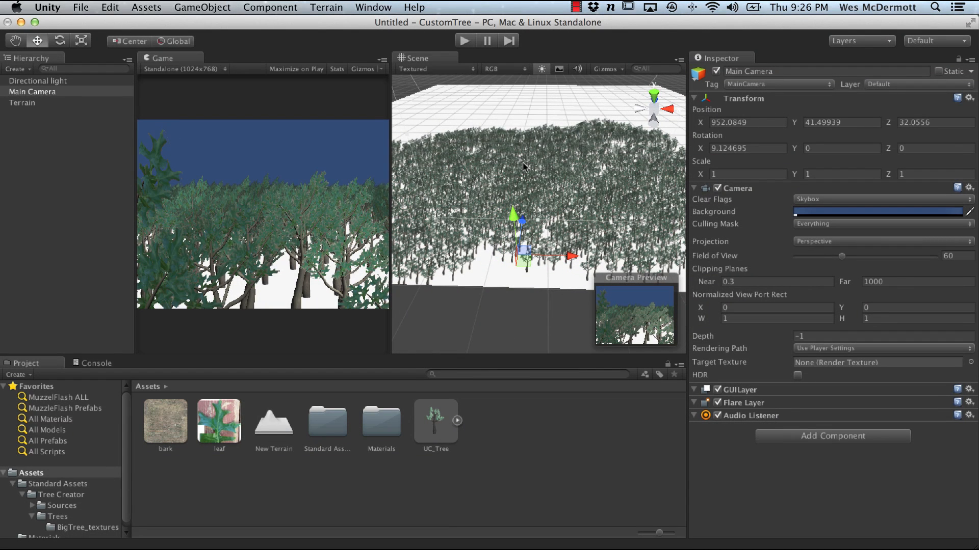
# Step: Create an empty game object and rename it Wind
pyautogui.click(202, 8)
pyautogui.click(209, 22)
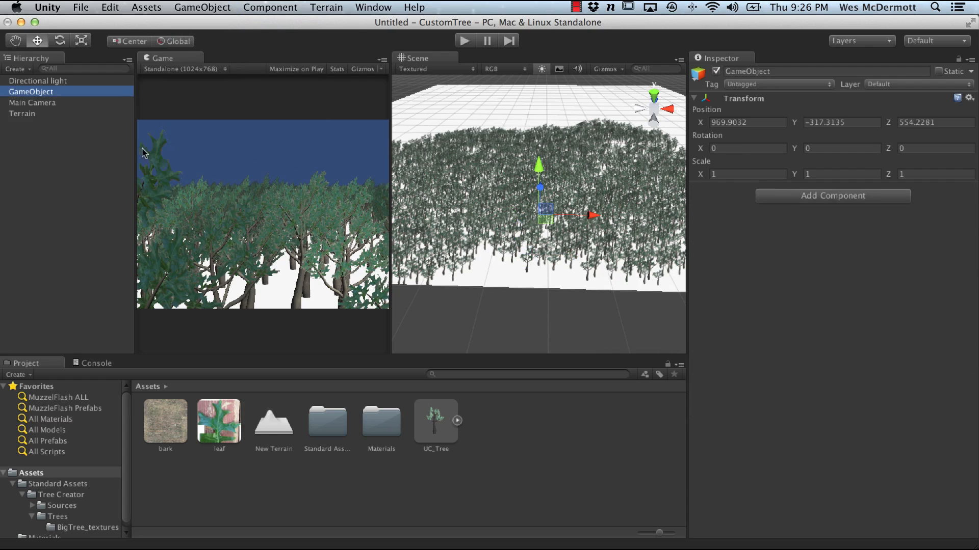
pyautogui.click(36, 102)
pyautogui.click(38, 96)
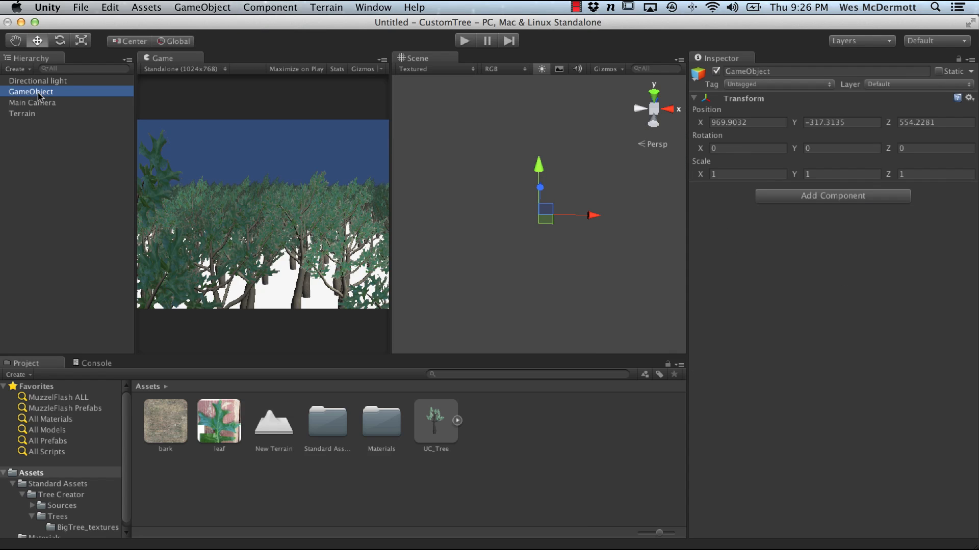
pyautogui.click(45, 95)
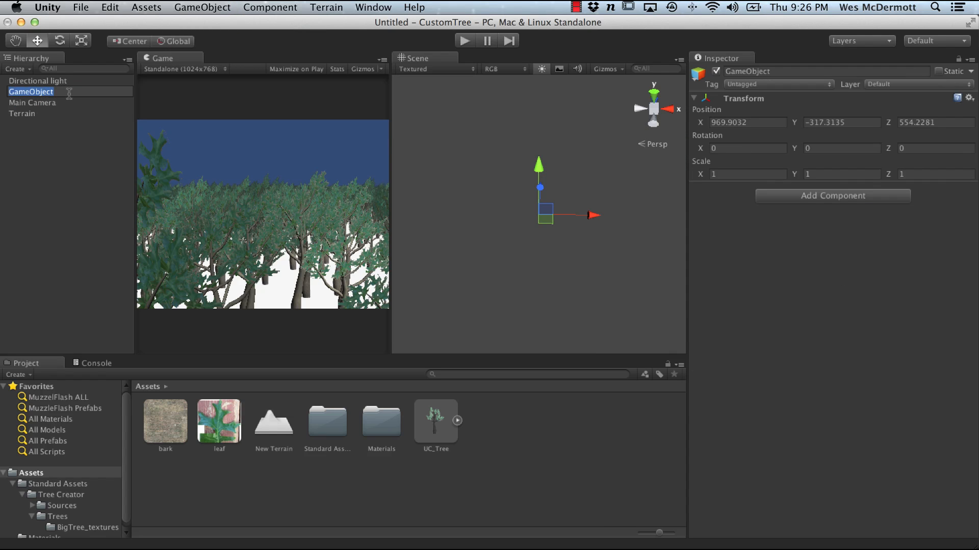
pyautogui.write('Wind')
pyautogui.press('Return')
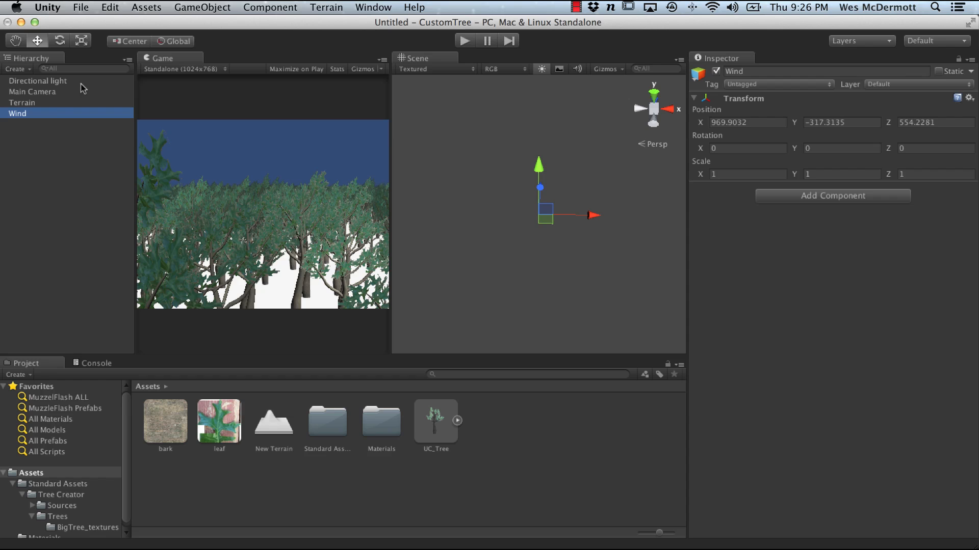
# Step: Add a Wind Zone component to the Wind game object
pyautogui.click(51, 103)
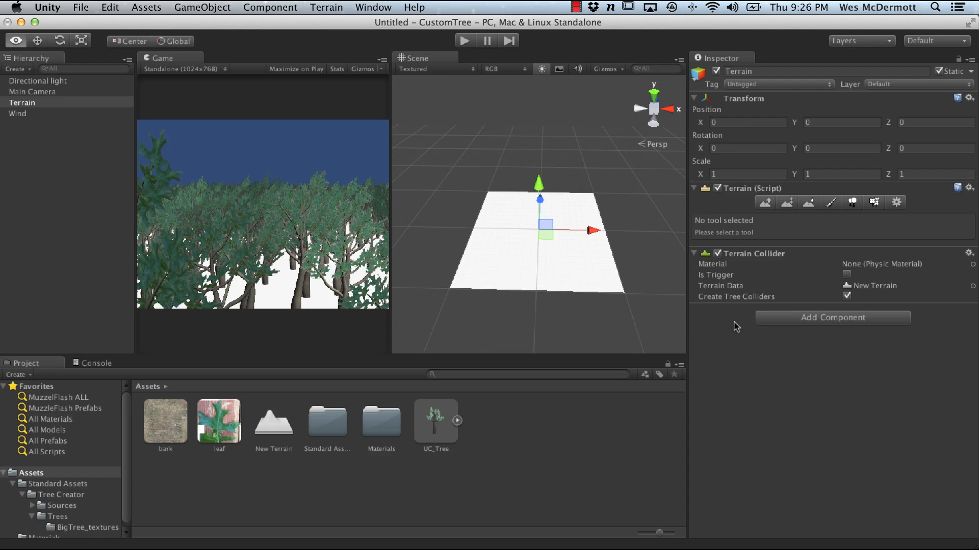
pyautogui.keyDown('alt'); pyautogui.moveTo(471, 217); pyautogui.dragTo(642, 329, button='right'); pyautogui.keyUp('alt')
pyautogui.keyDown('alt'); pyautogui.moveTo(541, 300); pyautogui.dragTo(540, 223, button='middle'); pyautogui.keyUp('alt')
pyautogui.keyDown('alt'); pyautogui.moveTo(540, 224); pyautogui.dragTo(607, 308, button='right'); pyautogui.keyUp('alt')
pyautogui.keyDown('alt'); pyautogui.moveTo(607, 309); pyautogui.dragTo(643, 276); pyautogui.keyUp('alt')
pyautogui.keyDown('alt'); pyautogui.moveTo(644, 276); pyautogui.dragTo(624, 261, button='right'); pyautogui.keyUp('alt')
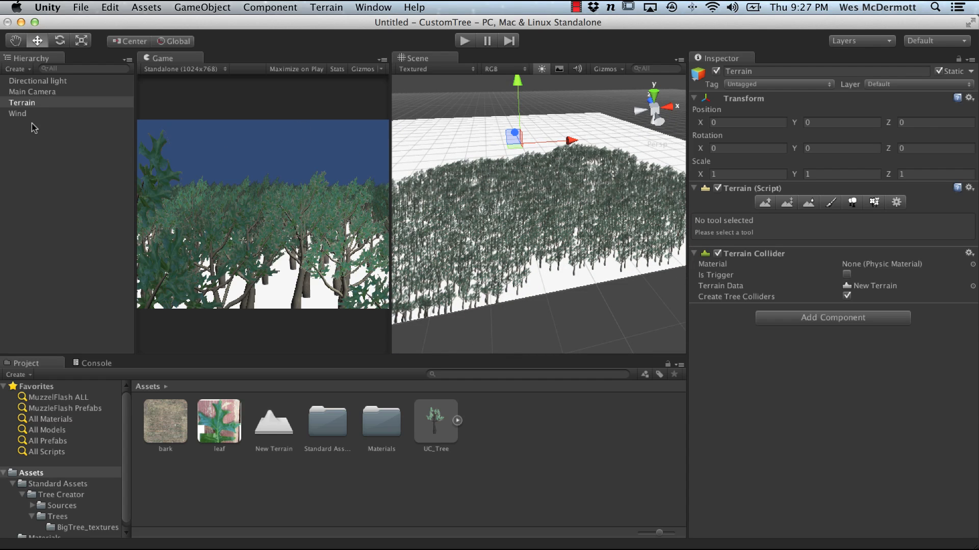
pyautogui.click(23, 113)
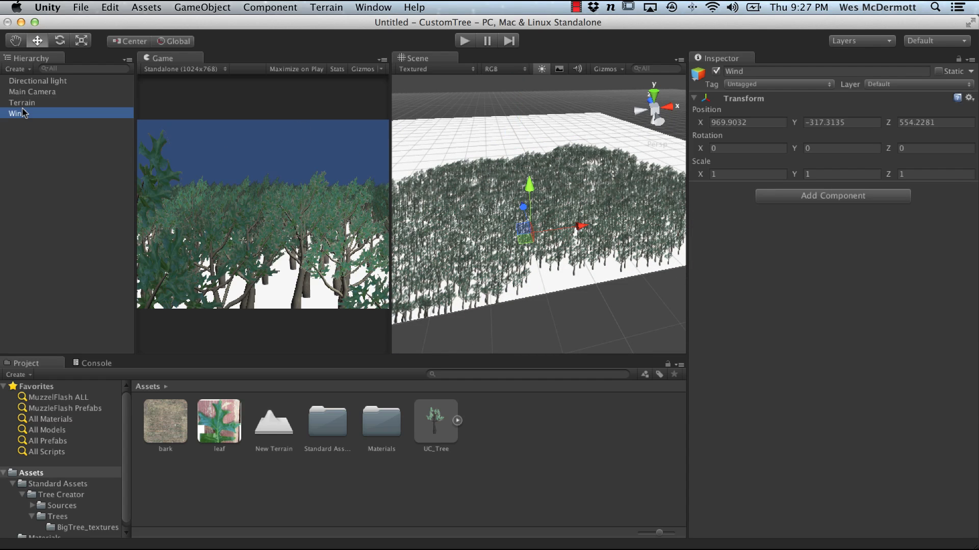
pyautogui.click(838, 199)
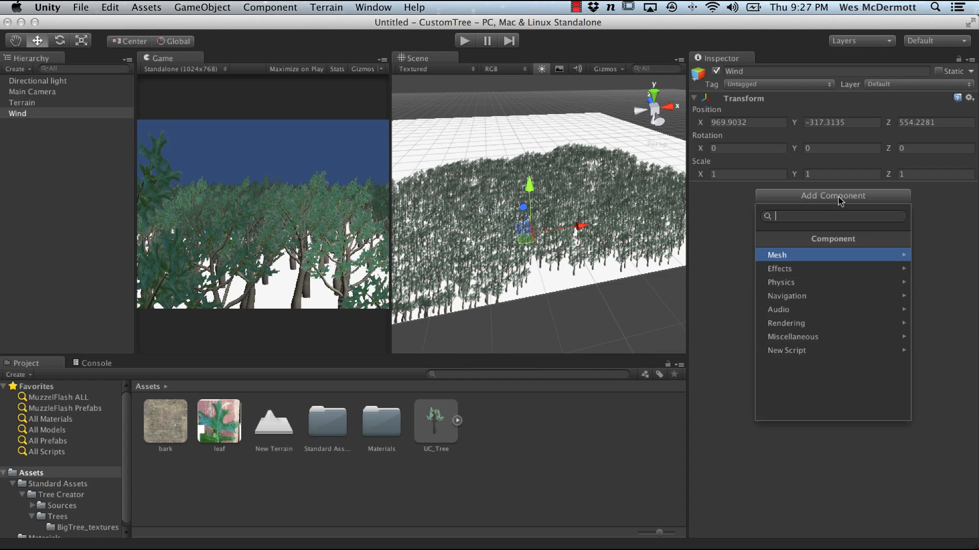
pyautogui.click(783, 338)
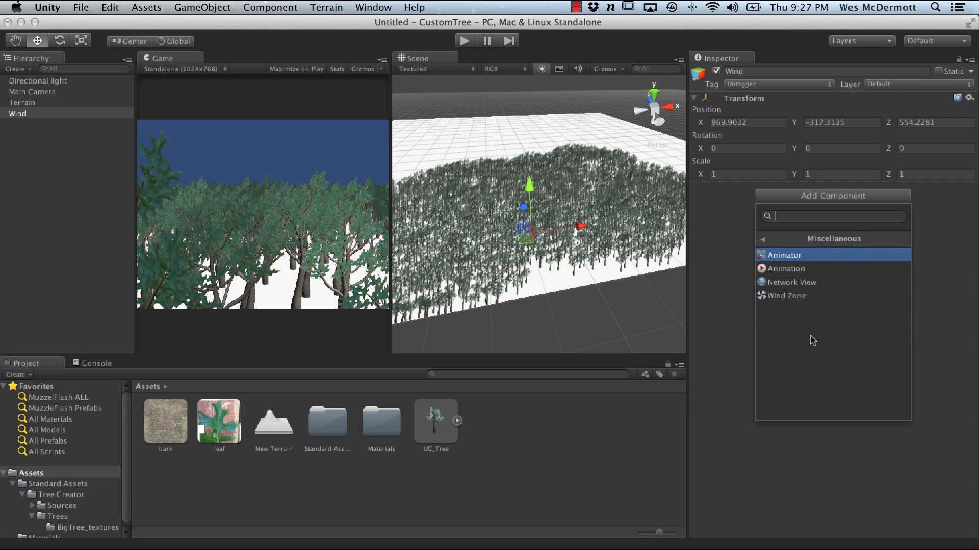
pyautogui.click(786, 297)
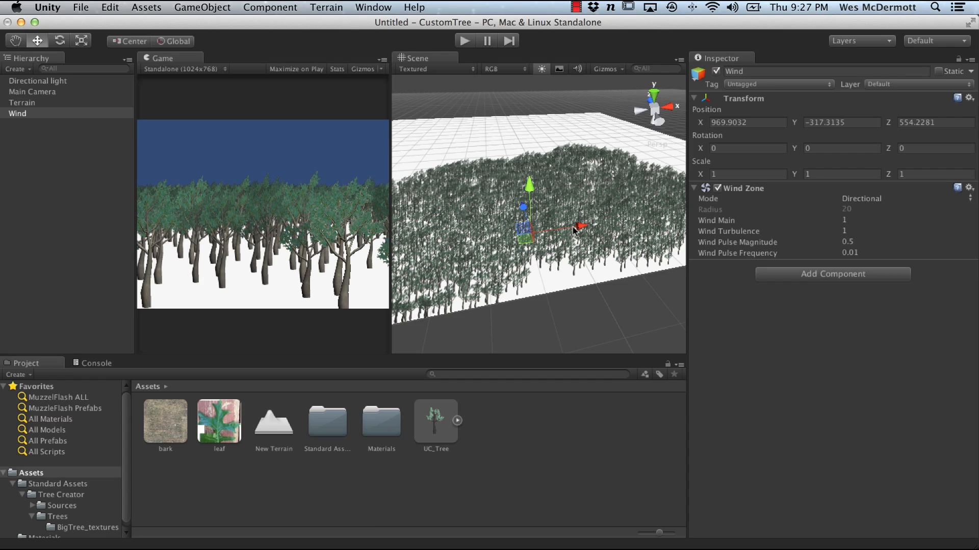
# Step: Reset the Wind object's Transform position to the origin
pyautogui.moveTo(574, 228); pyautogui.dragTo(571, 275)
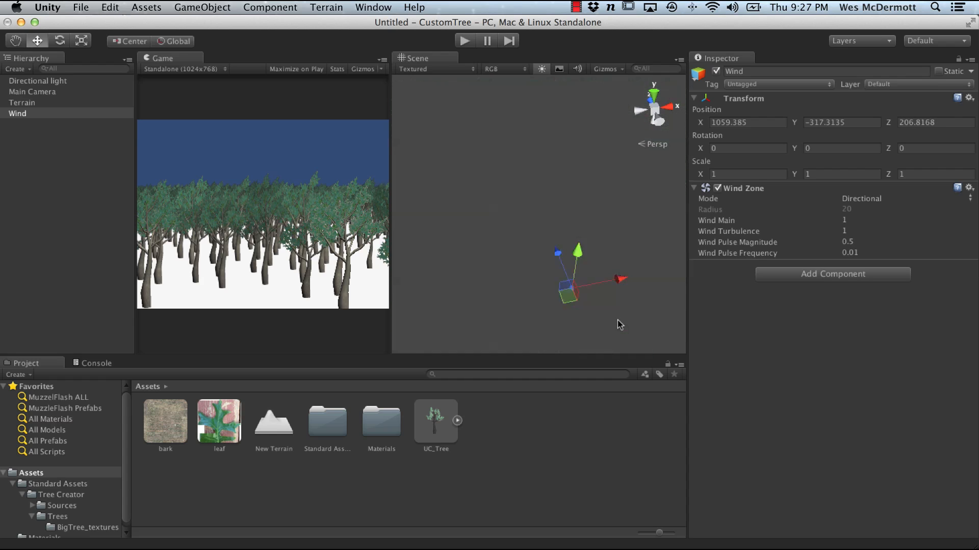
pyautogui.press('f')
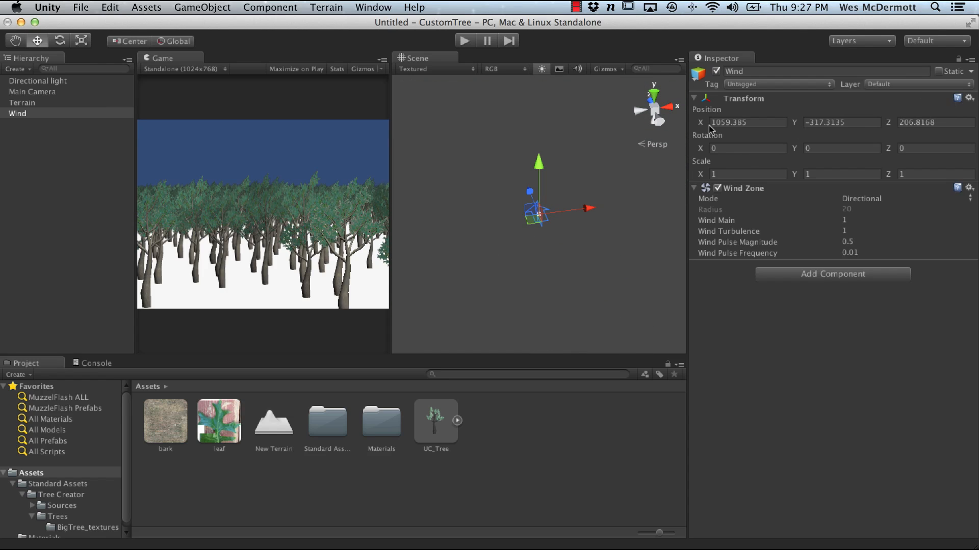
pyautogui.click(970, 98)
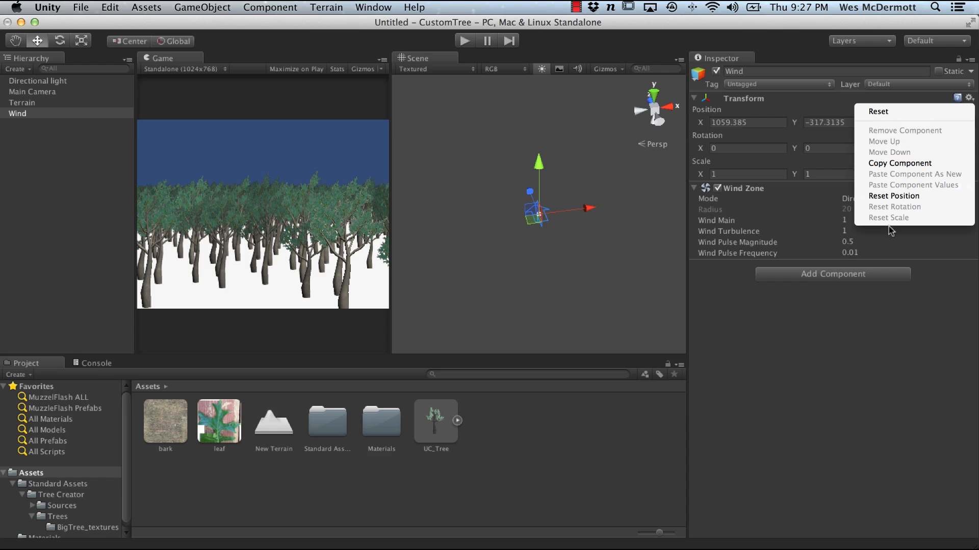
pyautogui.click(889, 113)
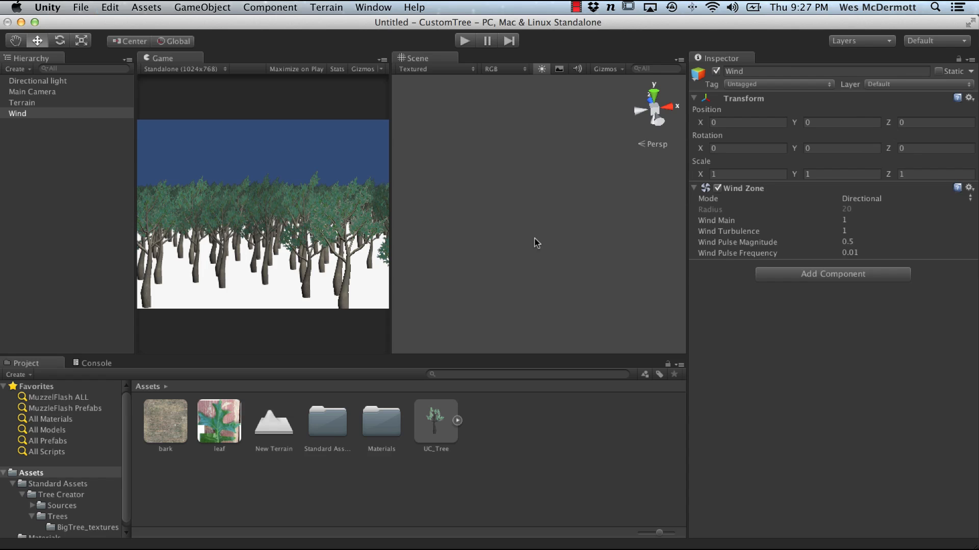
# Step: Move the Wind object along X into the forest, to about X 910
pyautogui.press('f')
pyautogui.keyDown('alt'); pyautogui.moveTo(579, 234); pyautogui.dragTo(528, 196); pyautogui.keyUp('alt')
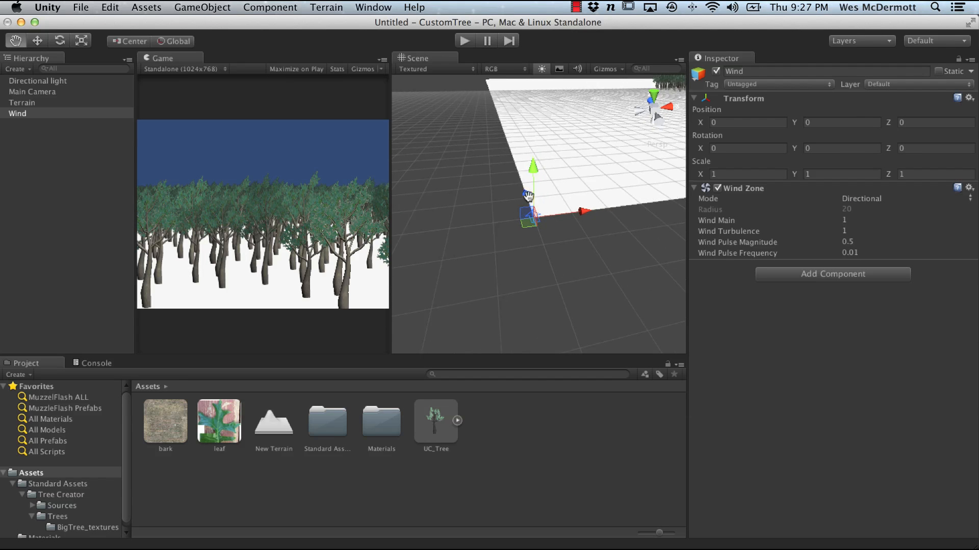
pyautogui.keyDown('alt'); pyautogui.moveTo(528, 196); pyautogui.dragTo(456, 238, button='middle'); pyautogui.keyUp('alt')
pyautogui.keyDown('alt'); pyautogui.moveTo(544, 240); pyautogui.dragTo(450, 146, button='right'); pyautogui.keyUp('alt')
pyautogui.keyDown('alt'); pyautogui.moveTo(450, 146); pyautogui.dragTo(400, 179, button='middle'); pyautogui.keyUp('alt')
pyautogui.keyDown('alt'); pyautogui.moveTo(422, 235); pyautogui.dragTo(697, 231); pyautogui.keyUp('alt')
pyautogui.press('w')
pyautogui.keyDown('alt'); pyautogui.moveTo(634, 215); pyautogui.dragTo(544, 275, button='middle'); pyautogui.keyUp('alt')
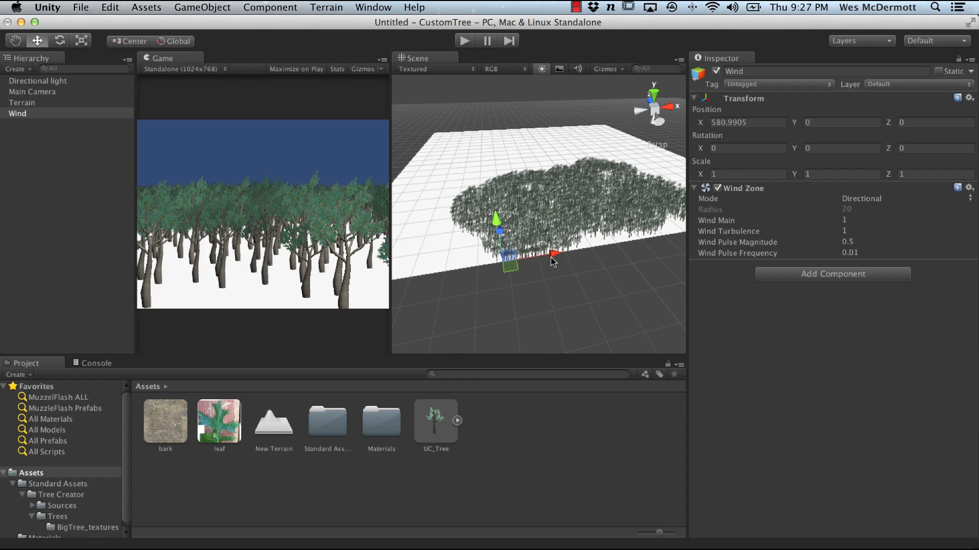
pyautogui.moveTo(552, 262); pyautogui.dragTo(710, 342)
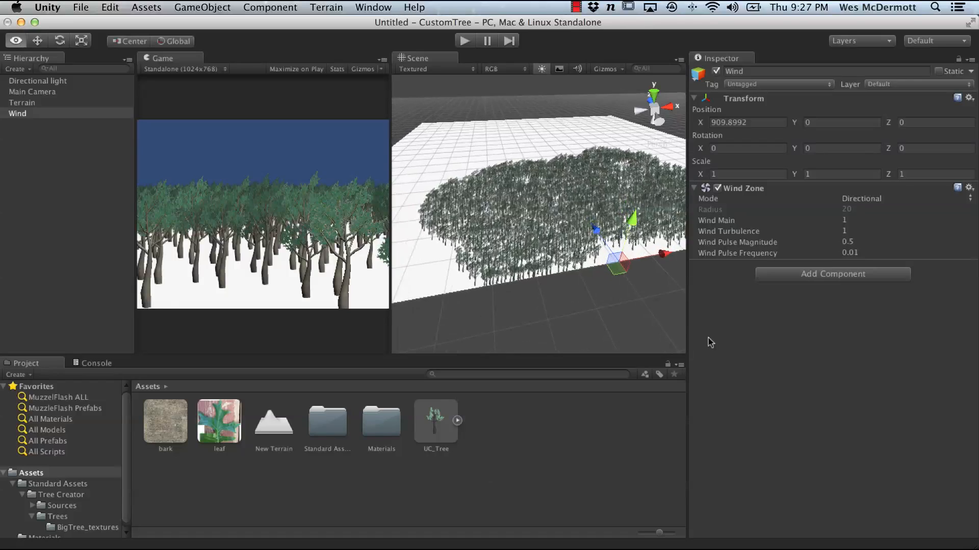
# Step: Raise the Wind object to about Y 28 and briefly run Play mode to preview the trees
pyautogui.press('f')
pyautogui.keyDown('alt'); pyautogui.moveTo(525, 222); pyautogui.dragTo(555, 178); pyautogui.keyUp('alt')
pyautogui.keyDown('alt'); pyautogui.moveTo(555, 178); pyautogui.dragTo(552, 240, button='middle'); pyautogui.keyUp('alt')
pyautogui.moveTo(568, 264); pyautogui.dragTo(590, 108)
pyautogui.keyDown('alt'); pyautogui.moveTo(579, 179); pyautogui.dragTo(530, 185, button='right'); pyautogui.keyUp('alt')
pyautogui.keyDown('alt'); pyautogui.moveTo(579, 178); pyautogui.dragTo(580, 286, button='middle'); pyautogui.keyUp('alt')
pyautogui.click(464, 41)
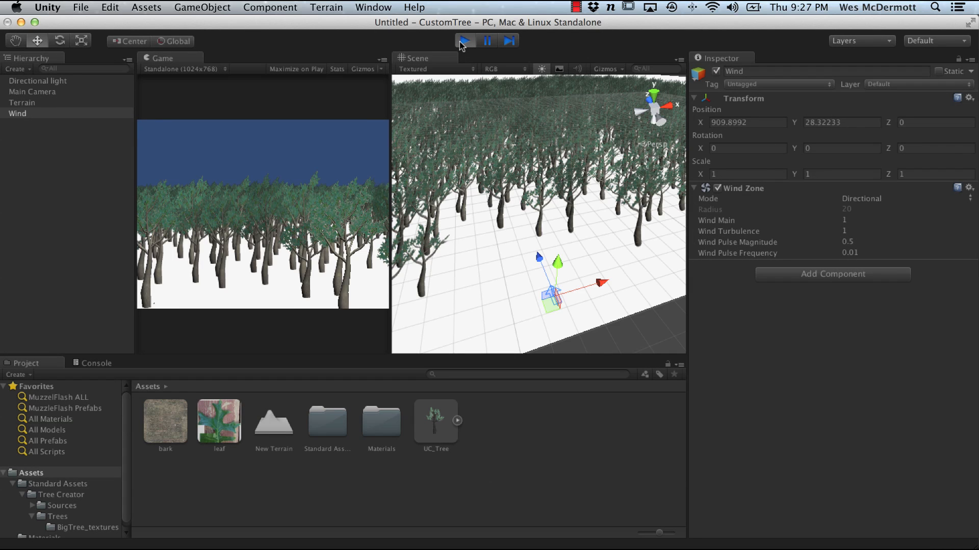
pyautogui.click(463, 41)
# Step: Move the Wind object to about Z 14 and set Wind Main to about 1.64
pyautogui.keyDown('alt'); pyautogui.moveTo(594, 224); pyautogui.dragTo(654, 267); pyautogui.keyUp('alt')
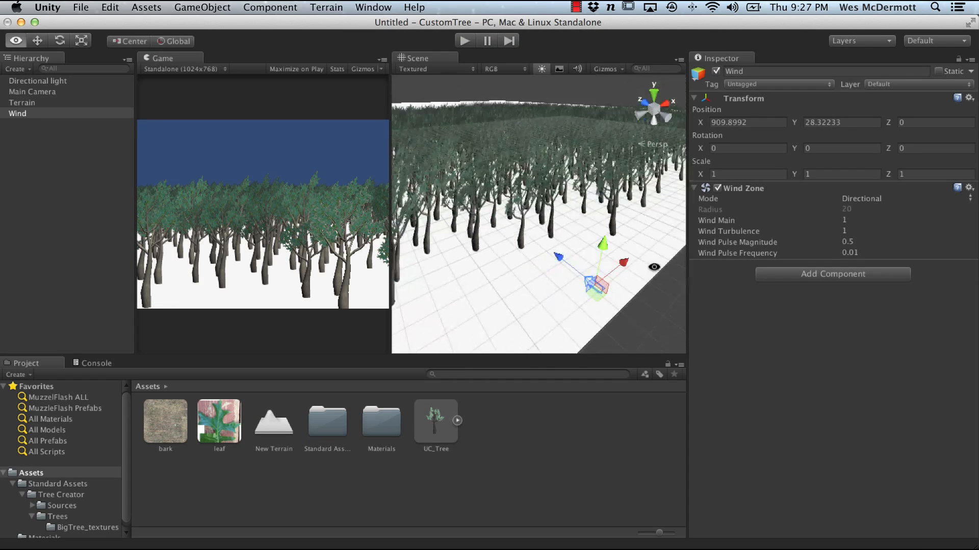
pyautogui.keyDown('alt'); pyautogui.moveTo(654, 267); pyautogui.dragTo(606, 260, button='right'); pyautogui.keyUp('alt')
pyautogui.keyDown('alt'); pyautogui.moveTo(606, 260); pyautogui.dragTo(626, 262, button='middle'); pyautogui.keyUp('alt')
pyautogui.moveTo(555, 232); pyautogui.dragTo(659, 235)
pyautogui.moveTo(719, 223)
pyautogui.mouseDown()
pyautogui.moveTo(742, 223)
pyautogui.moveTo(720, 223)
pyautogui.mouseUp()
pyautogui.keyDown('alt'); pyautogui.moveTo(569, 243); pyautogui.dragTo(873, 338, button='right'); pyautogui.keyUp('alt')
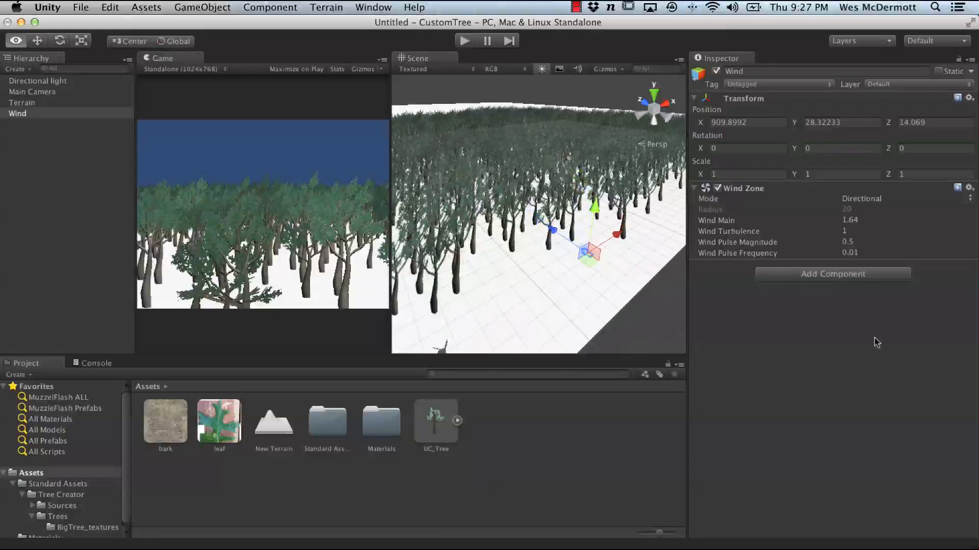
# Step: Switch the Wind Zone mode from Directional to Spherical
pyautogui.keyDown('alt'); pyautogui.moveTo(618, 279); pyautogui.dragTo(456, 230, button='right'); pyautogui.keyUp('alt')
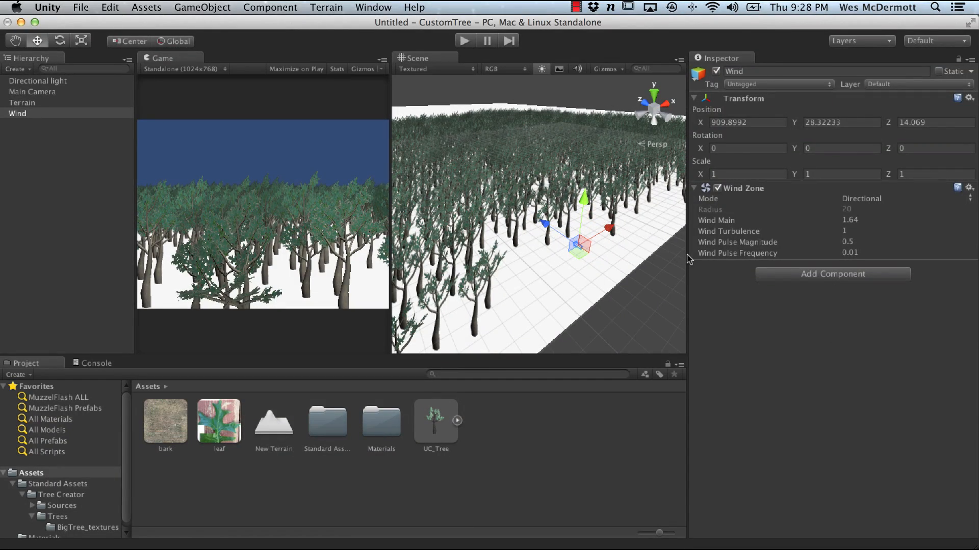
pyautogui.moveTo(687, 255); pyautogui.dragTo(744, 255)
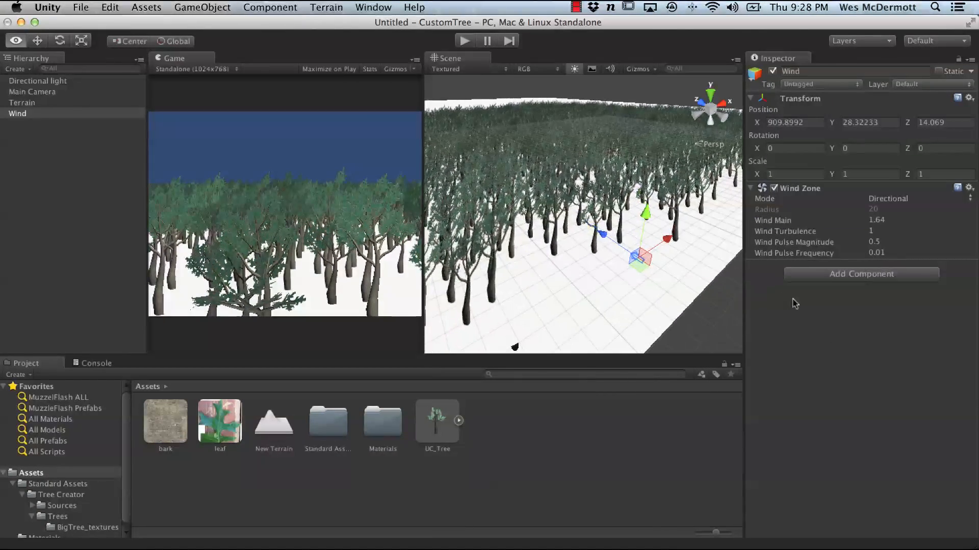
pyautogui.keyDown('alt'); pyautogui.moveTo(621, 264); pyautogui.dragTo(653, 263); pyautogui.keyUp('alt')
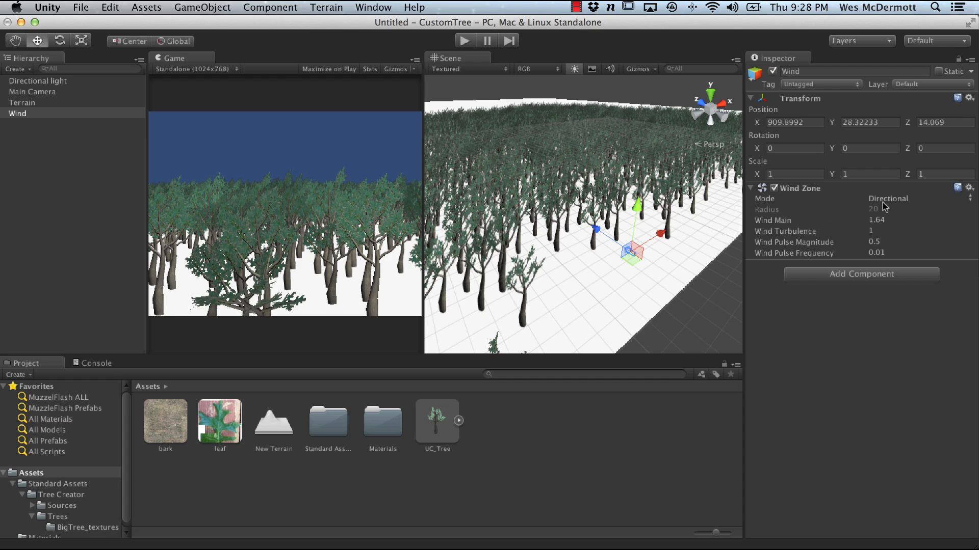
pyautogui.click(882, 203)
pyautogui.click(886, 209)
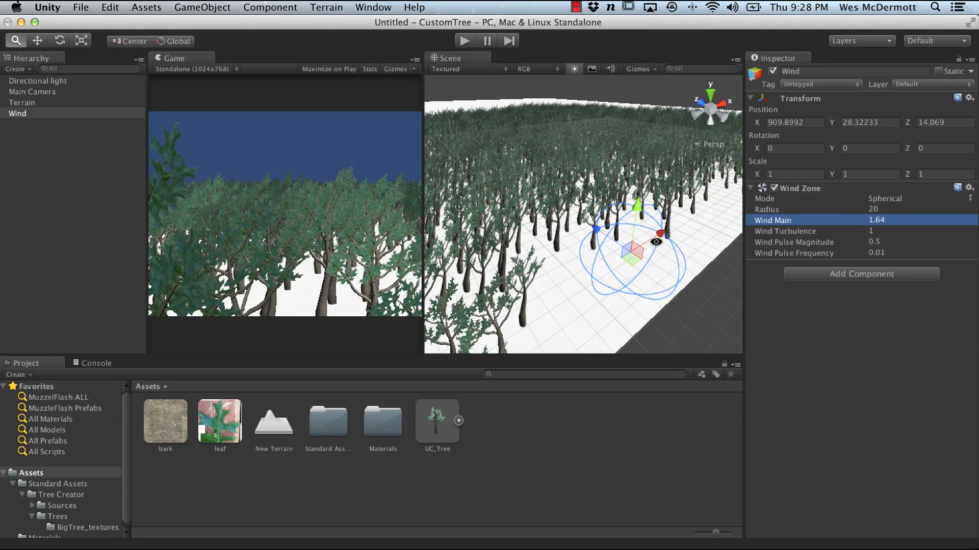
# Step: Move the Wind zone to about Y 37 and Z 102 and widen its radius to about 55
pyautogui.keyDown('alt'); pyautogui.moveTo(656, 242); pyautogui.dragTo(629, 241, button='right'); pyautogui.keyUp('alt')
pyautogui.moveTo(636, 210); pyautogui.dragTo(684, 187)
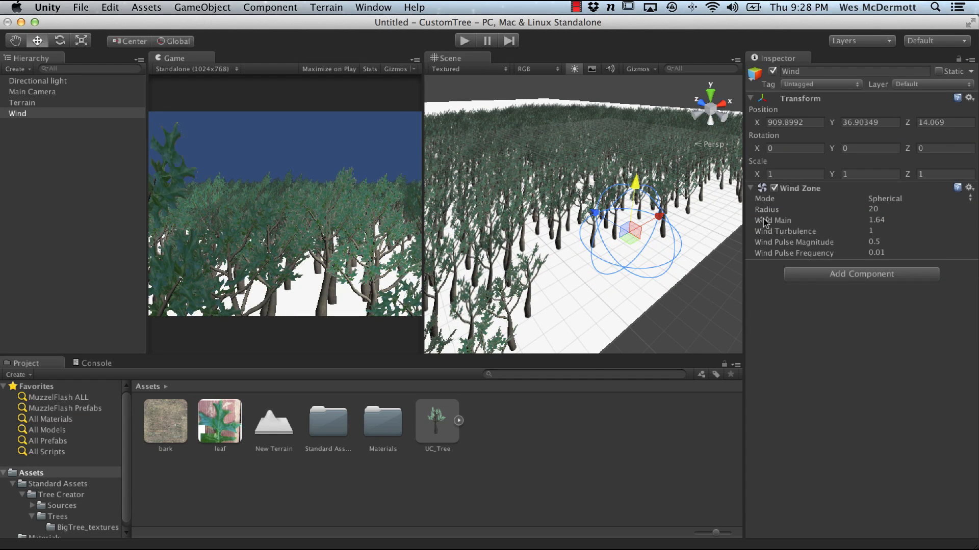
pyautogui.moveTo(767, 211); pyautogui.dragTo(868, 225)
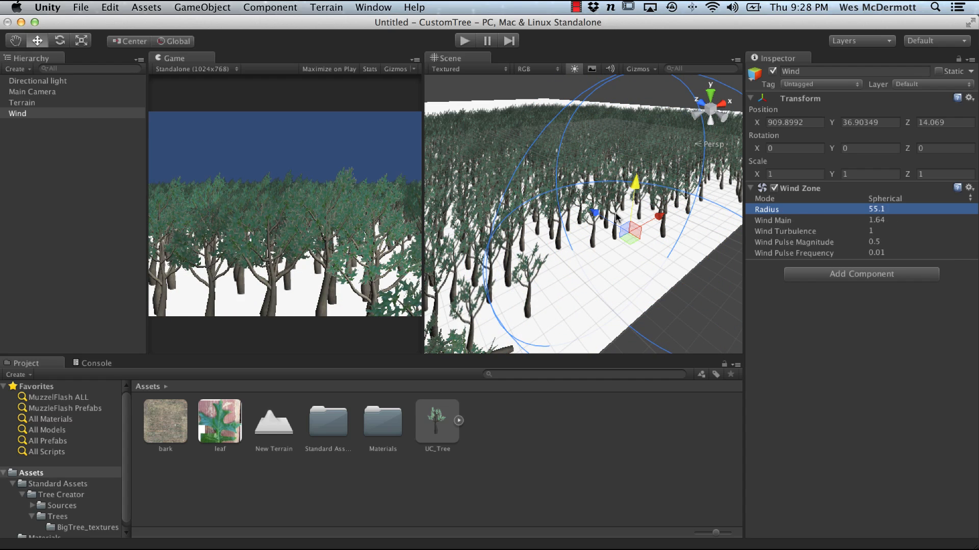
pyautogui.moveTo(617, 217); pyautogui.dragTo(497, 143)
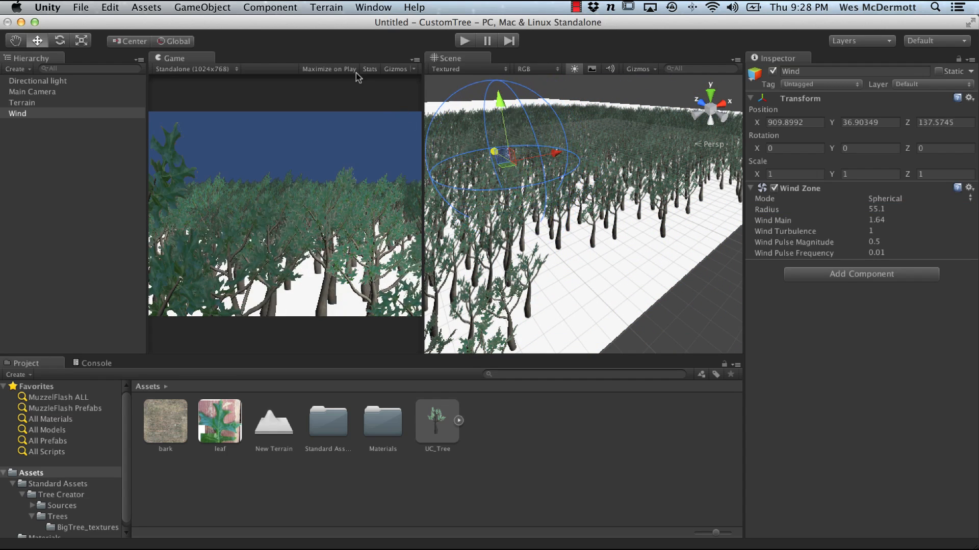
pyautogui.moveTo(356, 72); pyautogui.dragTo(420, 128)
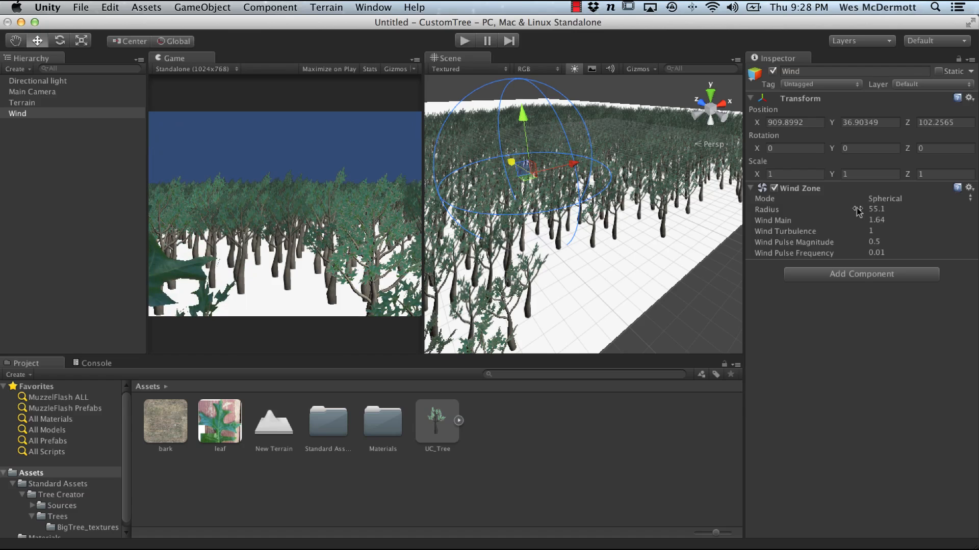
# Step: Set the Wind Zone radius to about 144 and Wind Main to 0.25
pyautogui.moveTo(769, 212); pyautogui.dragTo(974, 217)
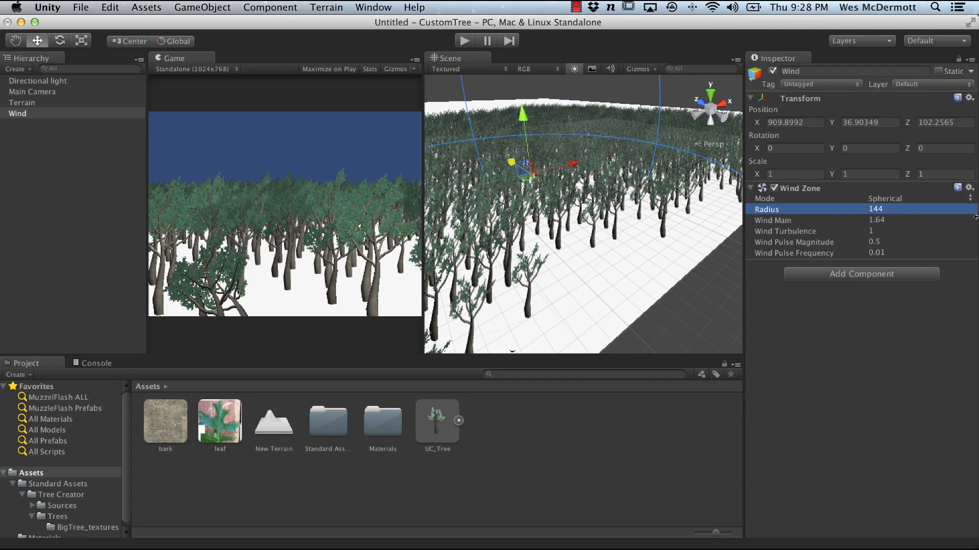
pyautogui.moveTo(749, 223); pyautogui.dragTo(728, 225)
pyautogui.click(886, 220)
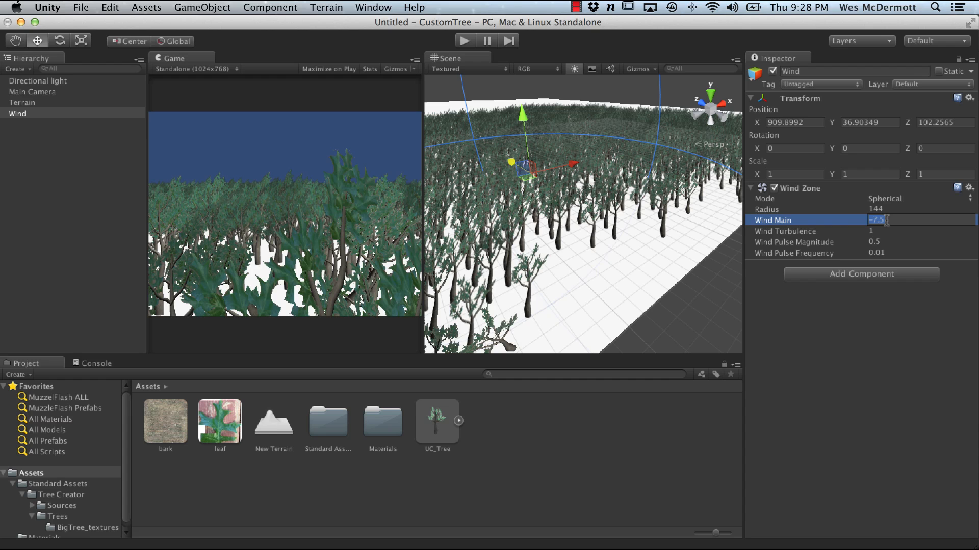
pyautogui.write('0.25')
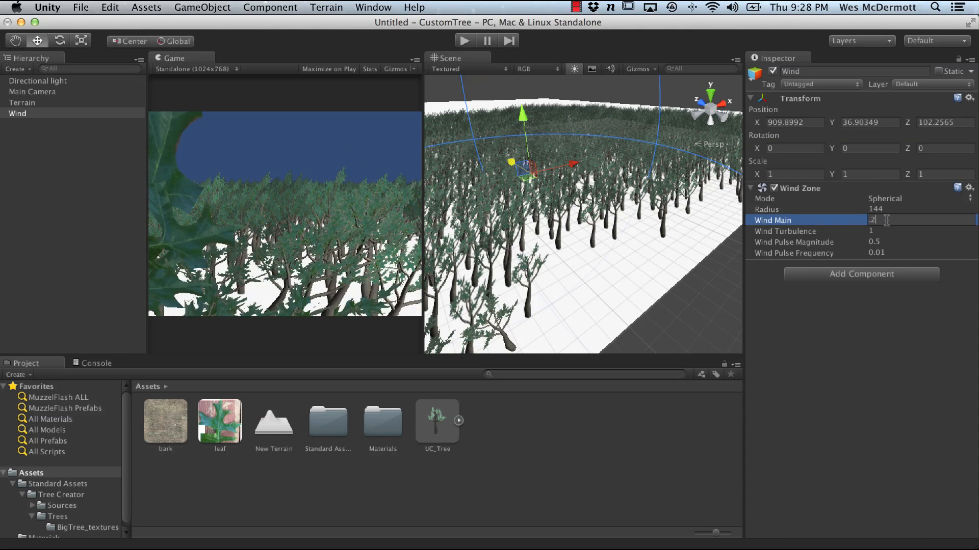
pyautogui.press('Return')
# Step: Lower Wind Turbulence to about 0.22 and Wind Main to about 0.01, and enter Play mode
pyautogui.click(464, 41)
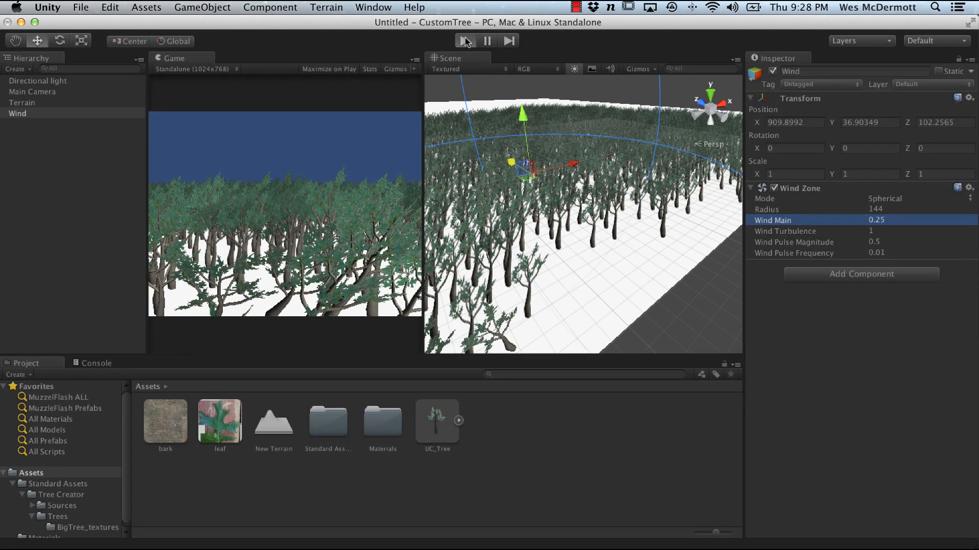
pyautogui.click(465, 40)
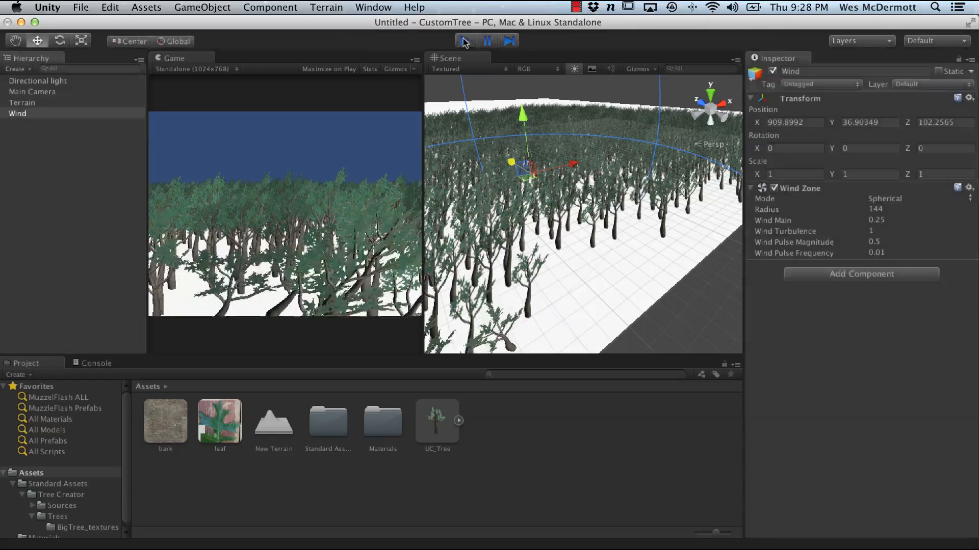
pyautogui.moveTo(794, 235); pyautogui.dragTo(789, 236)
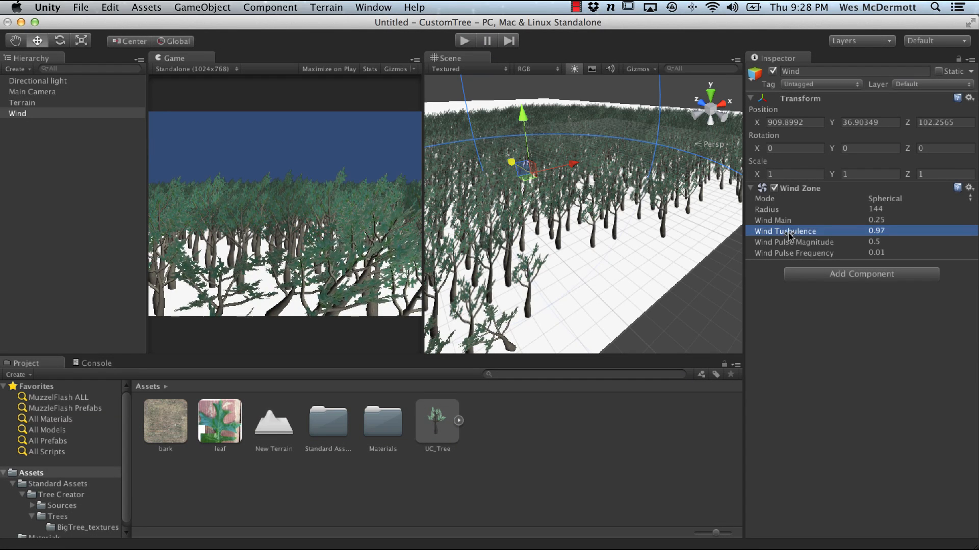
pyautogui.click(775, 222)
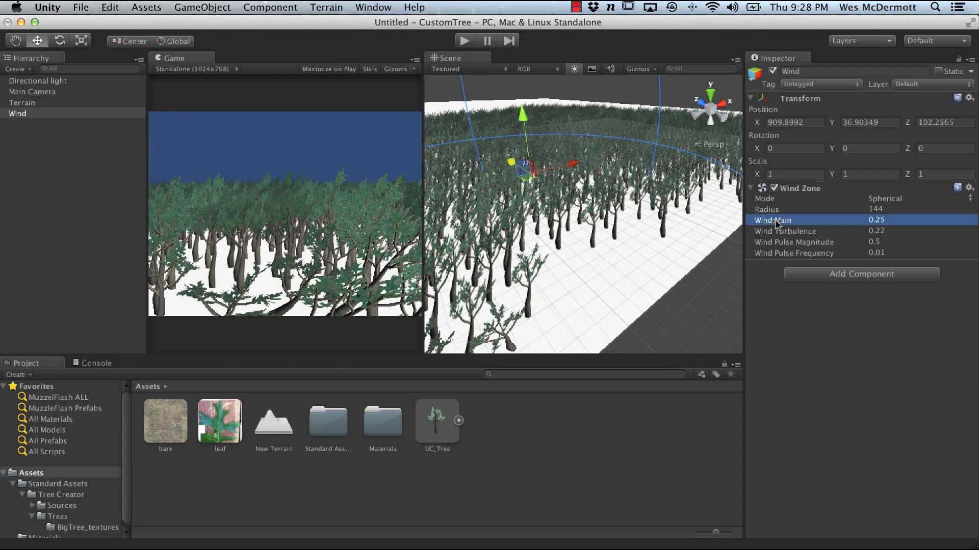
pyautogui.moveTo(773, 224); pyautogui.dragTo(768, 225)
pyautogui.click(465, 41)
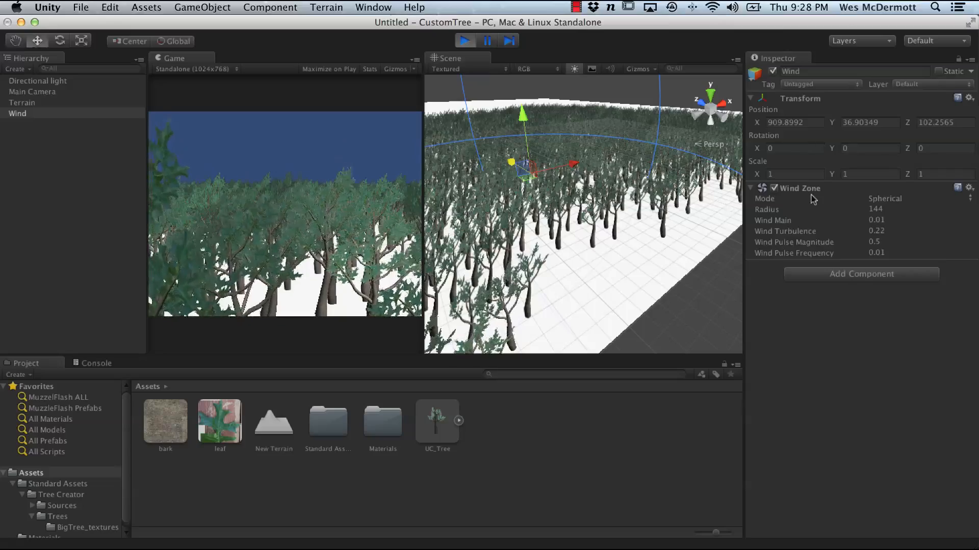
# Step: Set the Wind Zone radius to 700 and view the forest in the scene
pyautogui.moveTo(767, 209); pyautogui.dragTo(889, 211)
pyautogui.click(893, 209)
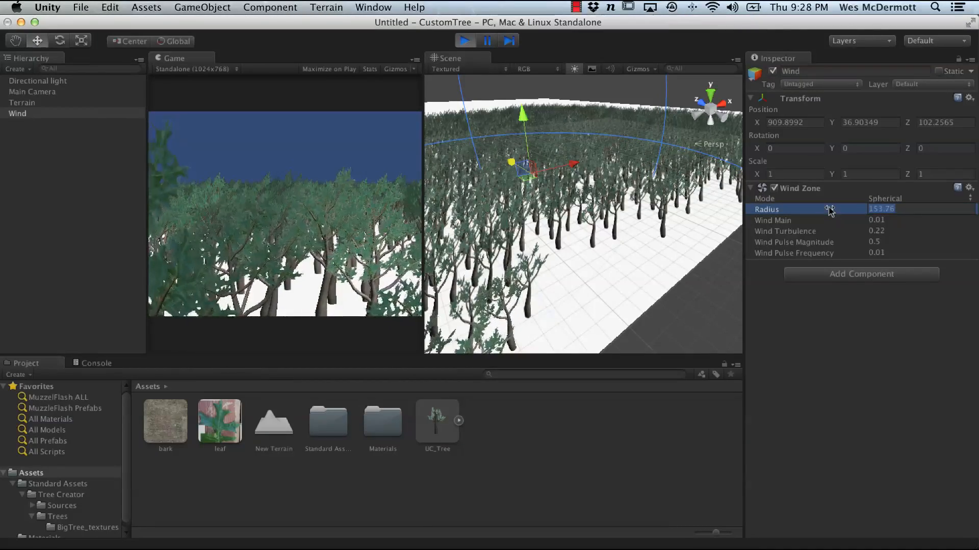
pyautogui.write('700')
pyautogui.press('Return')
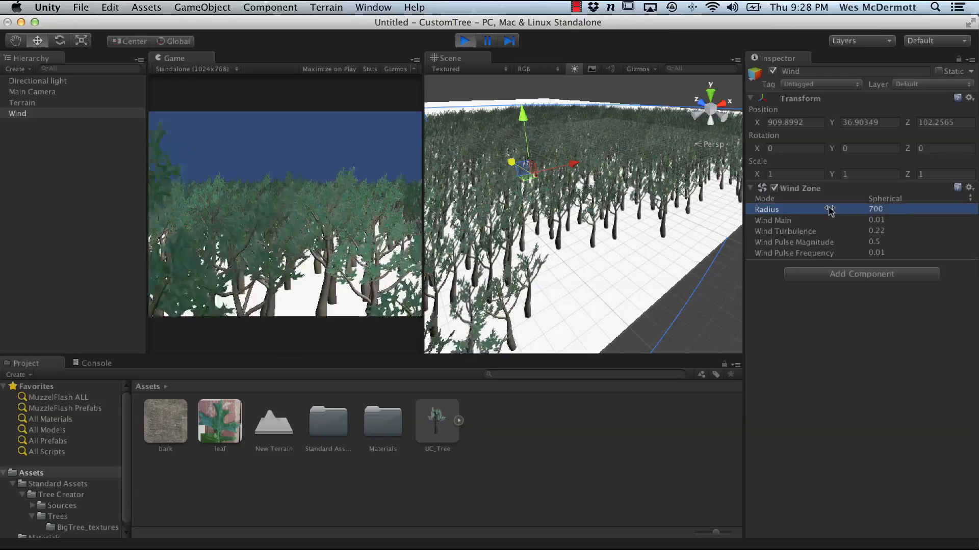
pyautogui.keyDown('alt'); pyautogui.moveTo(634, 238); pyautogui.dragTo(705, 258); pyautogui.keyUp('alt')
pyautogui.keyDown('alt'); pyautogui.moveTo(631, 259); pyautogui.dragTo(561, 258); pyautogui.keyUp('alt')
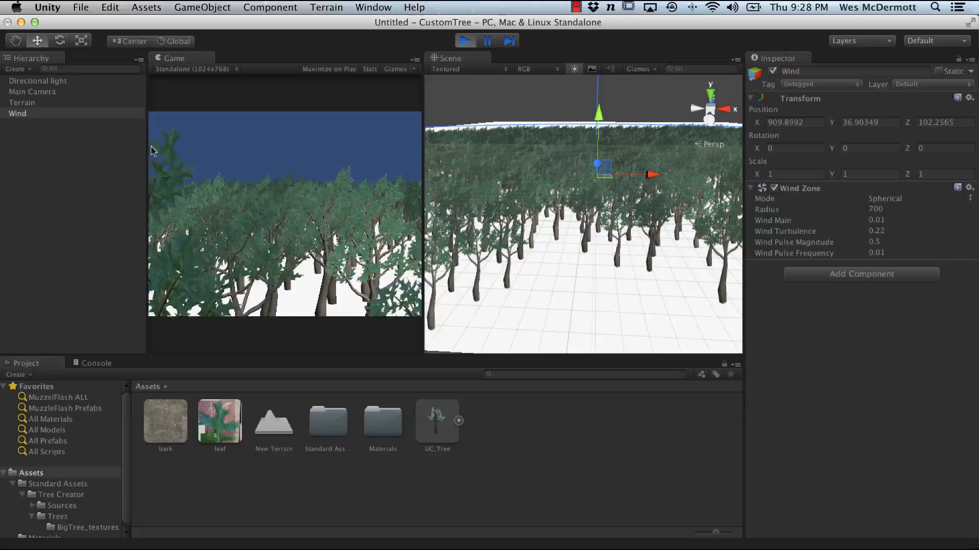
# Step: Exit Play mode and move the Wind Zone deeper into the forest, to about Z 329
pyautogui.click(465, 41)
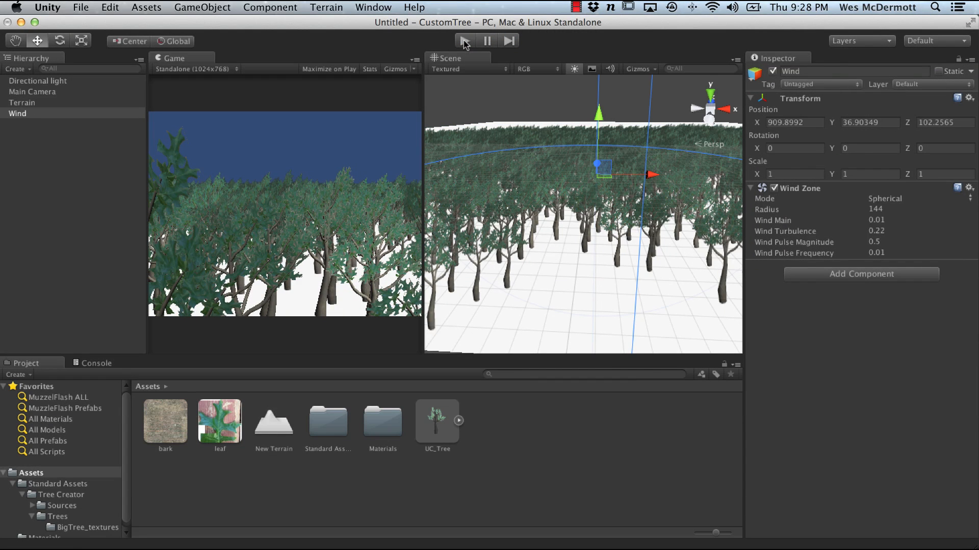
pyautogui.keyDown('alt'); pyautogui.moveTo(599, 254); pyautogui.dragTo(617, 245); pyautogui.keyUp('alt')
pyautogui.click(464, 41)
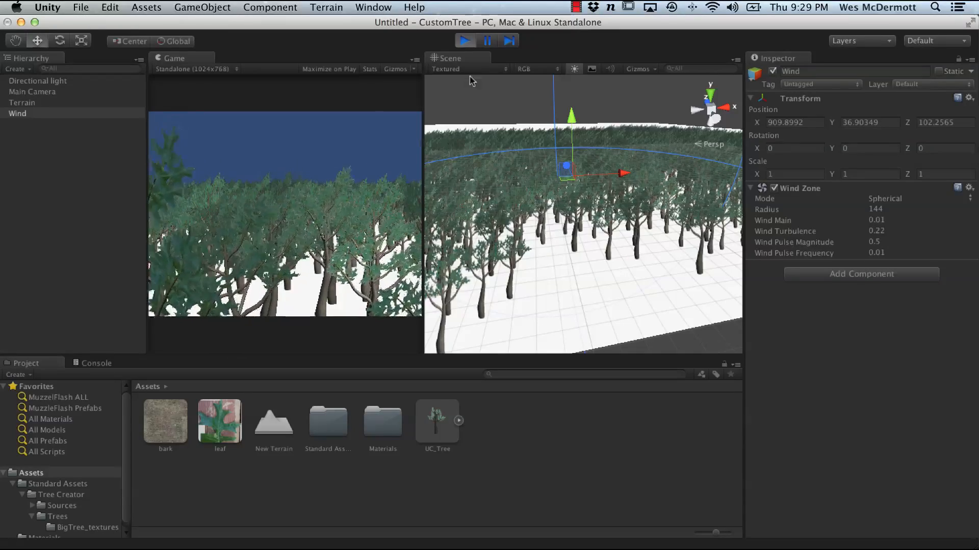
pyautogui.click(464, 41)
pyautogui.keyDown('alt'); pyautogui.moveTo(629, 243); pyautogui.dragTo(528, 219, button='right'); pyautogui.keyUp('alt')
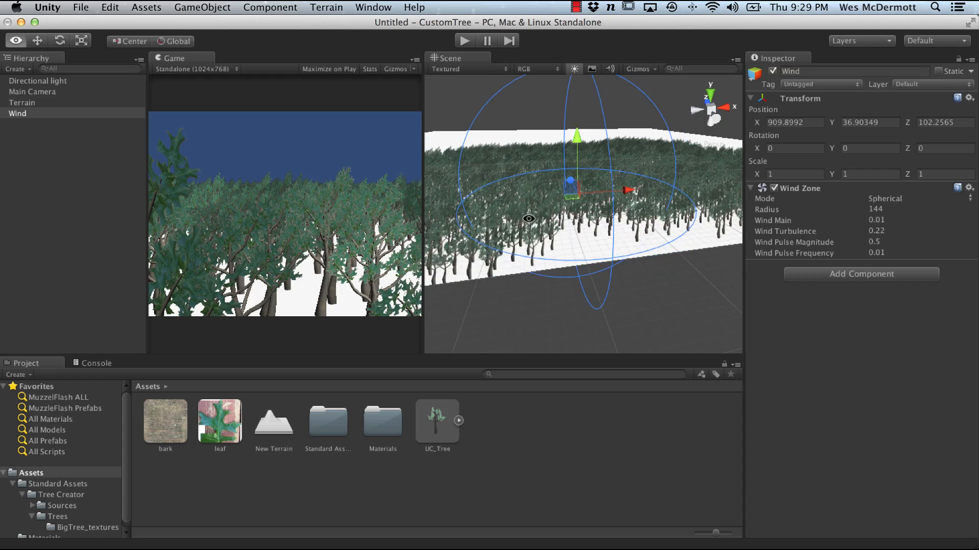
pyautogui.keyDown('alt'); pyautogui.moveTo(529, 218); pyautogui.dragTo(619, 243); pyautogui.keyUp('alt')
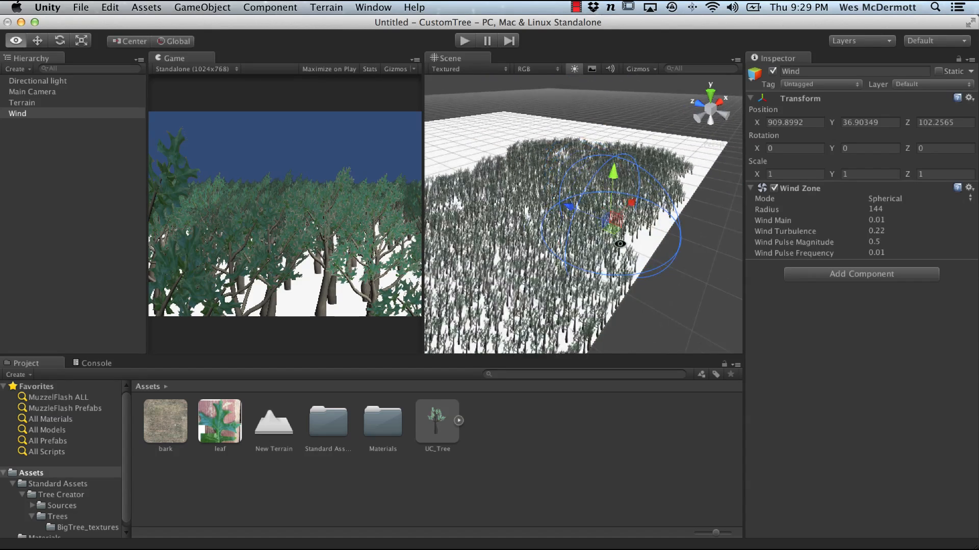
pyautogui.moveTo(568, 207); pyautogui.dragTo(502, 122)
# Step: Enter Play mode and examine the trees swaying in the wind from several close-up angles
pyautogui.click(468, 37)
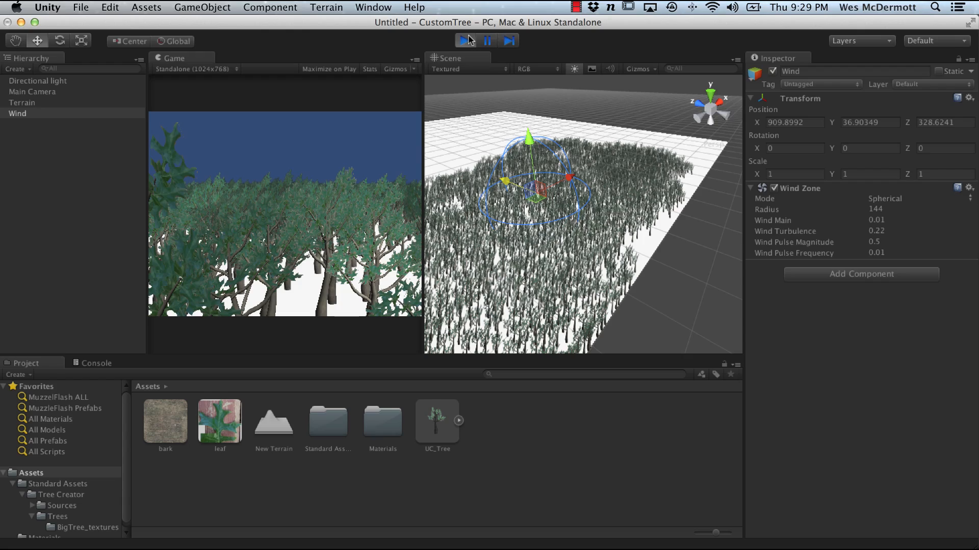
pyautogui.click(470, 40)
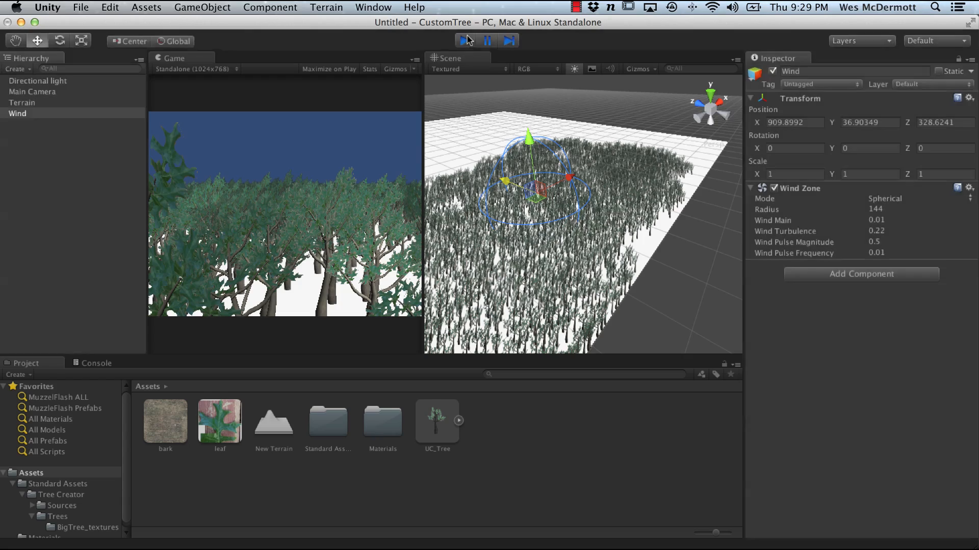
pyautogui.scroll(5, 570, 162)
pyautogui.moveTo(570, 162); pyautogui.dragTo(596, 281, button='middle')
pyautogui.scroll(5, 597, 280)
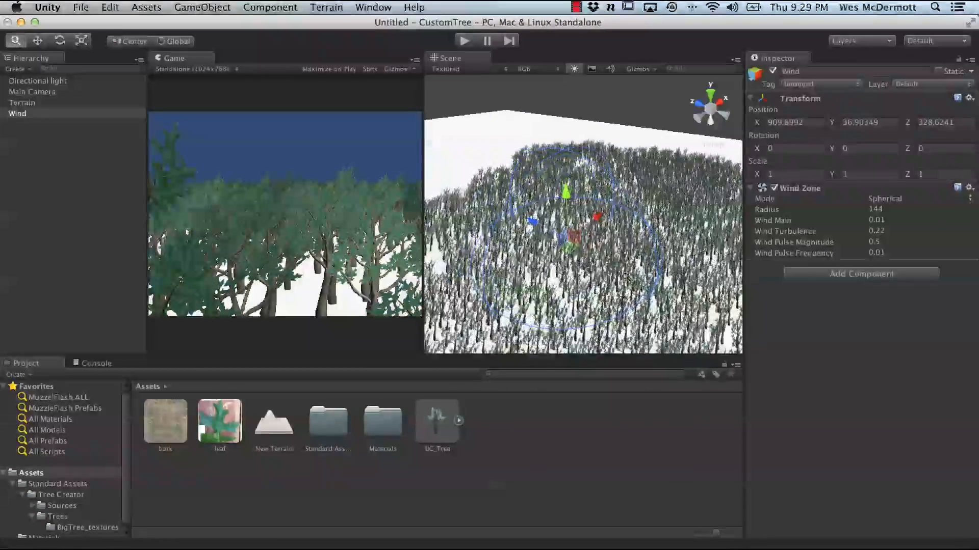
pyautogui.keyDown('alt'); pyautogui.moveTo(601, 249); pyautogui.dragTo(615, 209); pyautogui.keyUp('alt')
pyautogui.keyDown('alt'); pyautogui.moveTo(616, 208); pyautogui.dragTo(502, 216, button='right'); pyautogui.keyUp('alt')
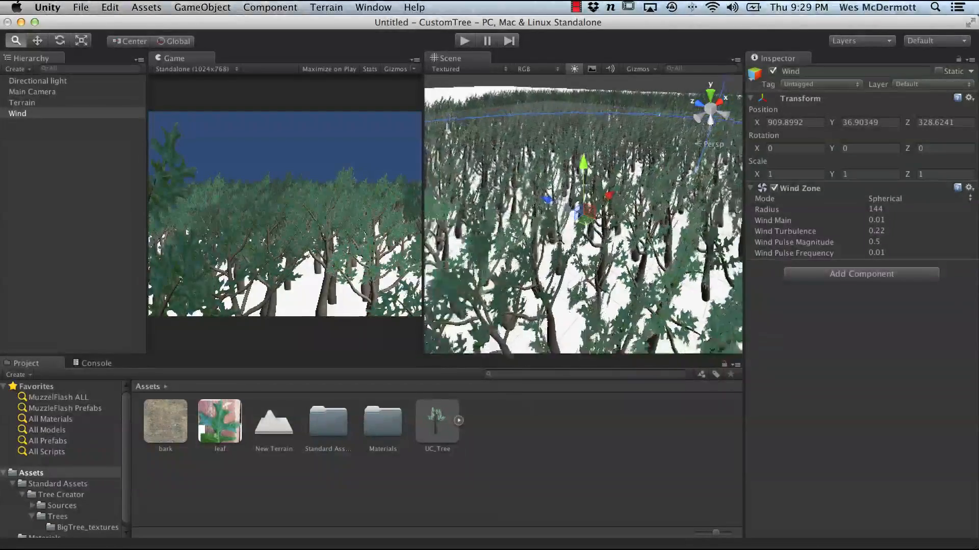
pyautogui.keyDown('alt'); pyautogui.moveTo(502, 217); pyautogui.dragTo(428, 186); pyautogui.keyUp('alt')
pyautogui.click(464, 41)
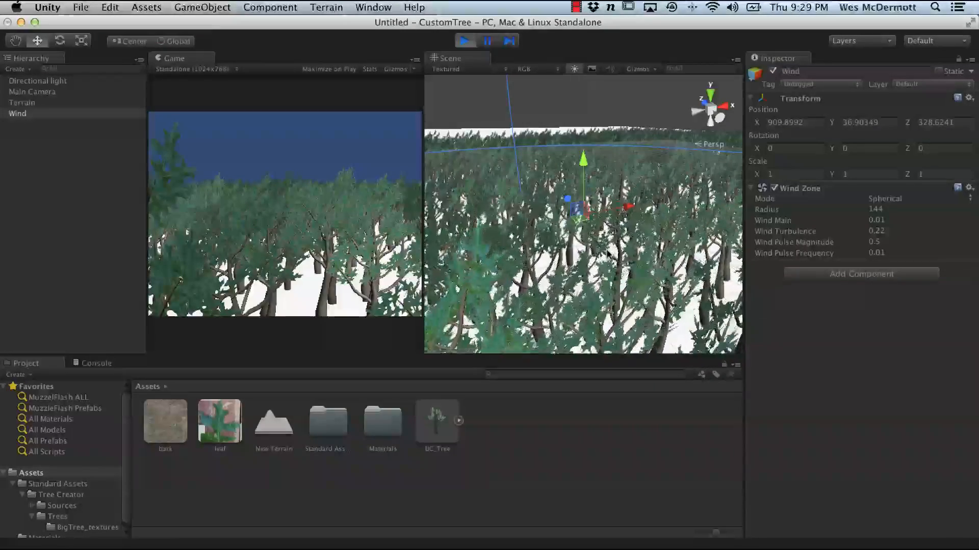
pyautogui.keyDown('alt'); pyautogui.moveTo(635, 299); pyautogui.dragTo(563, 236); pyautogui.keyUp('alt')
pyautogui.keyDown('alt'); pyautogui.moveTo(563, 236); pyautogui.dragTo(496, 234, button='right'); pyautogui.keyUp('alt')
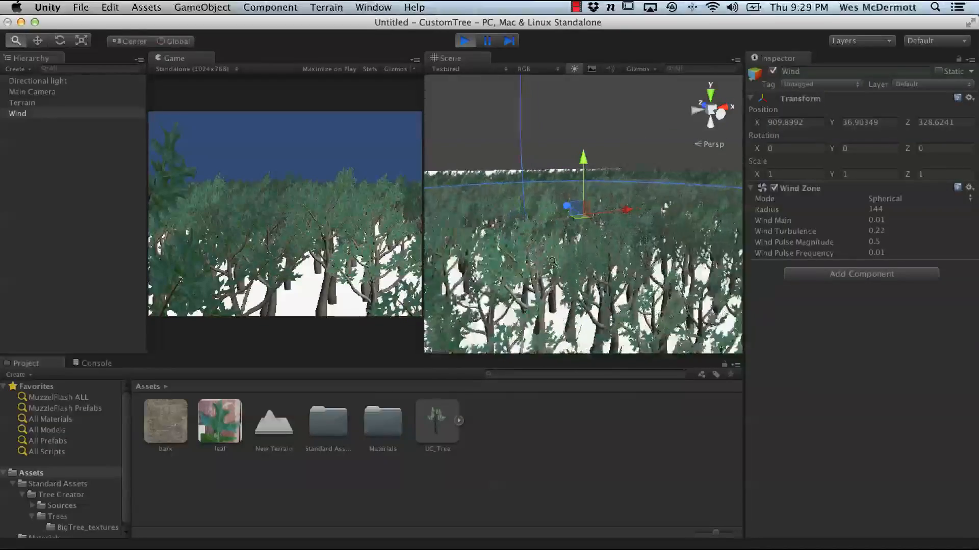
pyautogui.keyDown('alt'); pyautogui.moveTo(622, 290); pyautogui.dragTo(819, 335, button='right'); pyautogui.keyUp('alt')
pyautogui.keyDown('alt'); pyautogui.moveTo(699, 301); pyautogui.dragTo(780, 326, button='right'); pyautogui.keyUp('alt')
pyautogui.keyDown('alt'); pyautogui.moveTo(678, 301); pyautogui.dragTo(564, 256); pyautogui.keyUp('alt')
pyautogui.keyDown('alt'); pyautogui.moveTo(457, 248); pyautogui.dragTo(600, 255); pyautogui.keyUp('alt')
pyautogui.keyDown('alt'); pyautogui.moveTo(600, 254); pyautogui.dragTo(604, 255, button='right'); pyautogui.keyUp('alt')
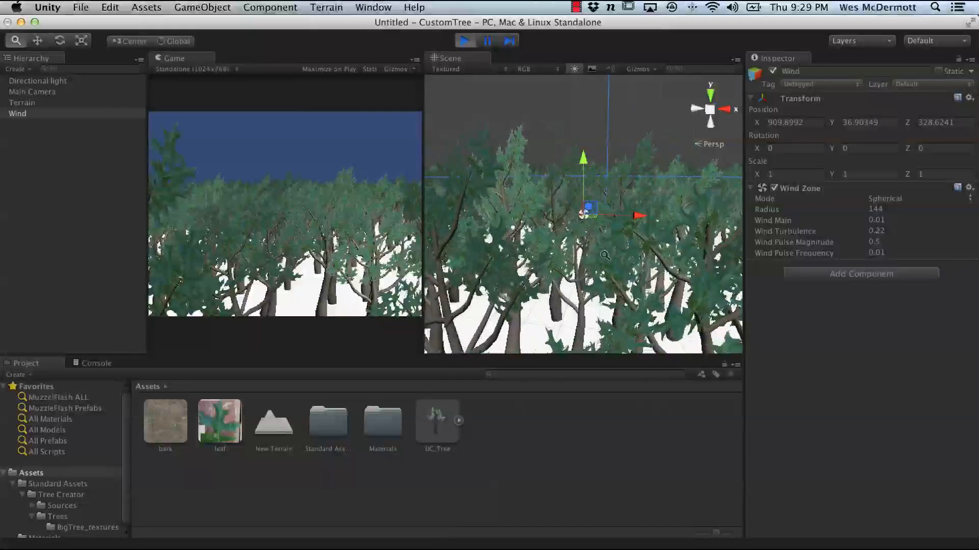
pyautogui.keyDown('alt'); pyautogui.moveTo(633, 259); pyautogui.dragTo(497, 223); pyautogui.keyUp('alt')
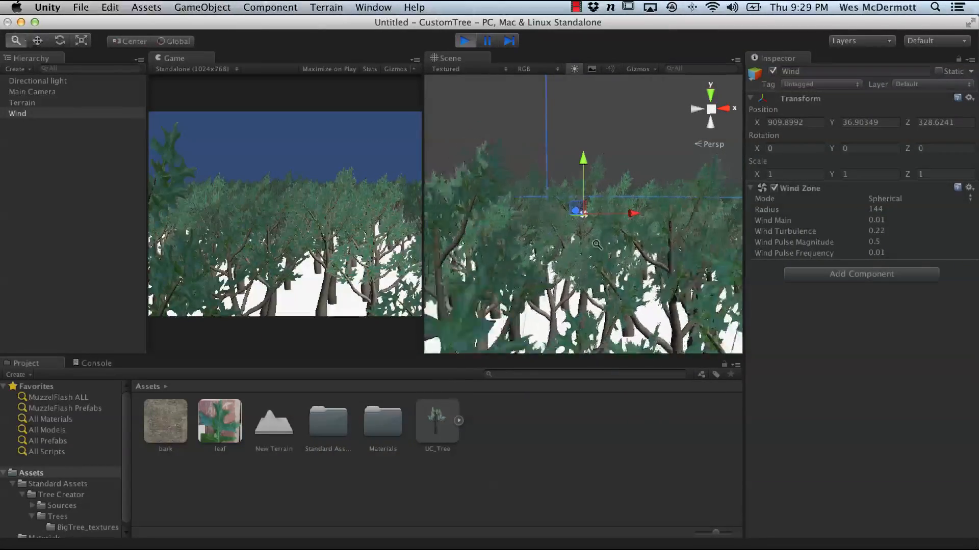
pyautogui.keyDown('alt'); pyautogui.moveTo(513, 262); pyautogui.dragTo(586, 278); pyautogui.keyUp('alt')
pyautogui.keyDown('alt'); pyautogui.moveTo(585, 278); pyautogui.dragTo(605, 277, button='right'); pyautogui.keyUp('alt')
pyautogui.keyDown('alt'); pyautogui.moveTo(605, 278); pyautogui.dragTo(540, 277); pyautogui.keyUp('alt')
pyautogui.keyDown('alt'); pyautogui.moveTo(627, 267); pyautogui.dragTo(654, 277); pyautogui.keyUp('alt')
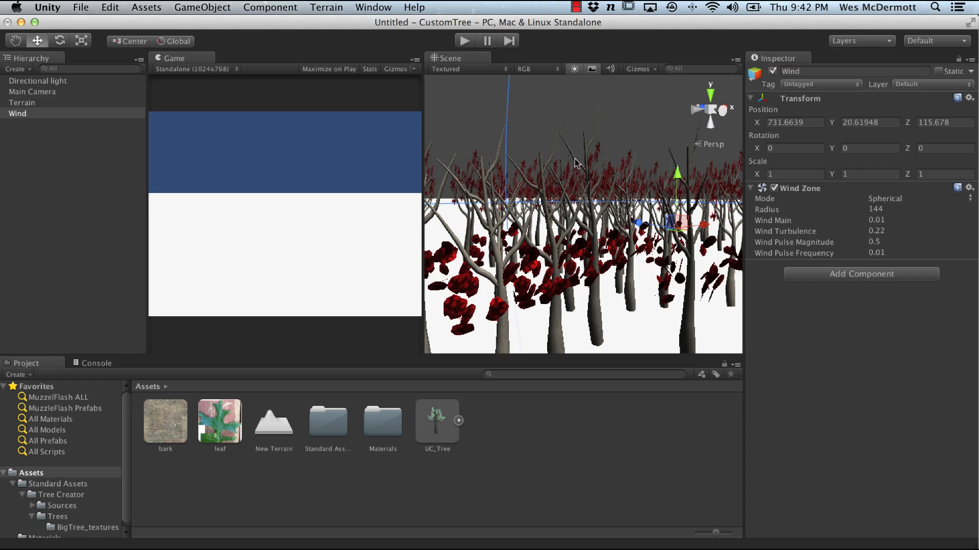
# Step: Set the UC_Tree model's leaf material shader to Nature/Tree Soft Occlusion Leaves
pyautogui.click(438, 429)
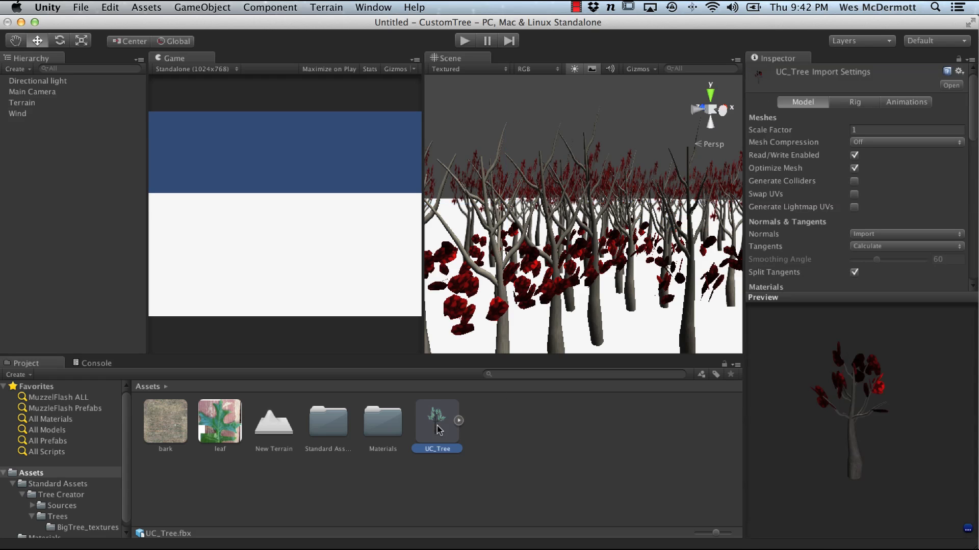
pyautogui.moveTo(974, 128); pyautogui.dragTo(975, 241)
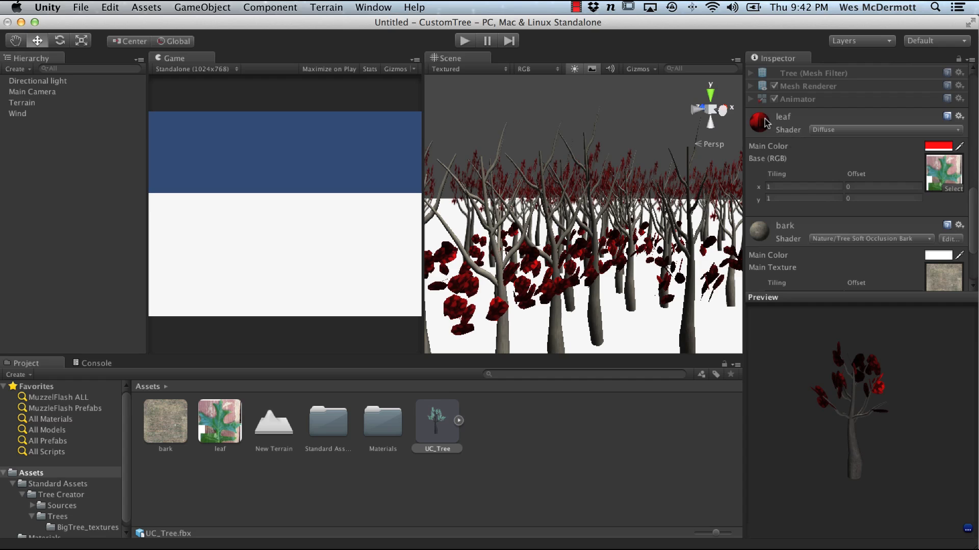
pyautogui.click(831, 131)
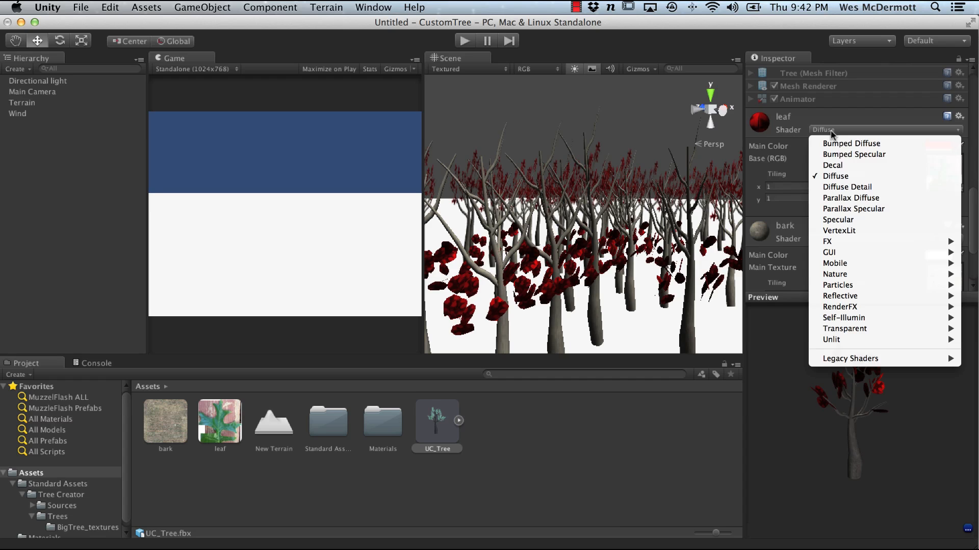
pyautogui.click(849, 177)
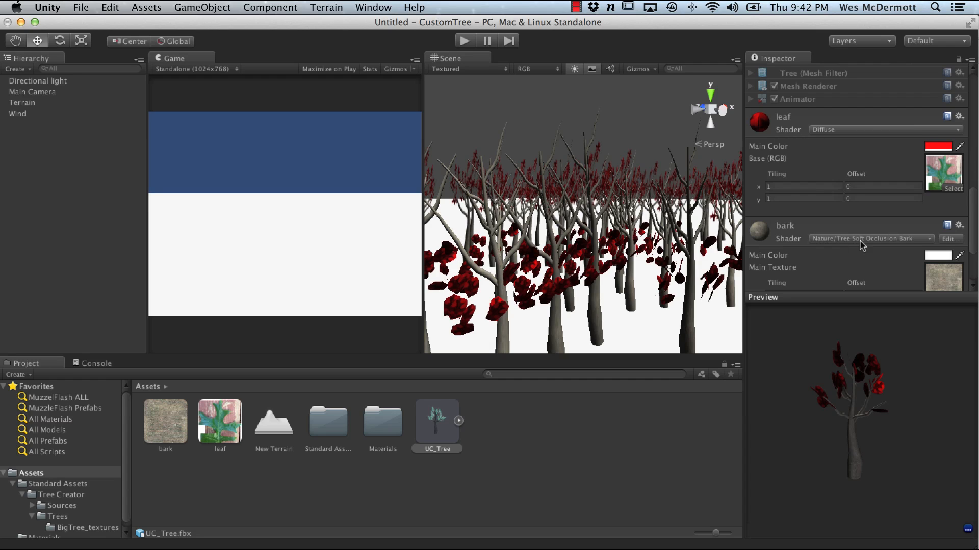
pyautogui.click(847, 131)
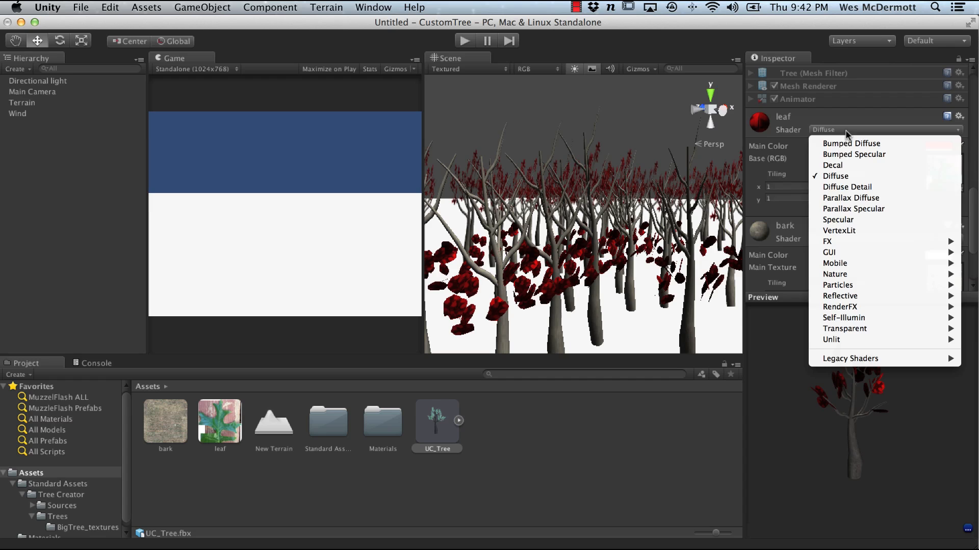
pyautogui.moveTo(842, 274)
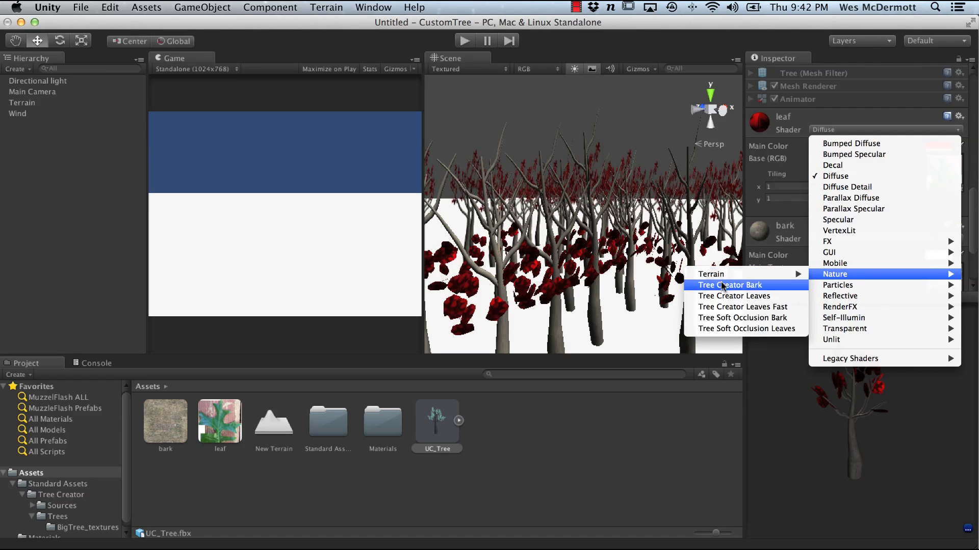
pyautogui.click(759, 329)
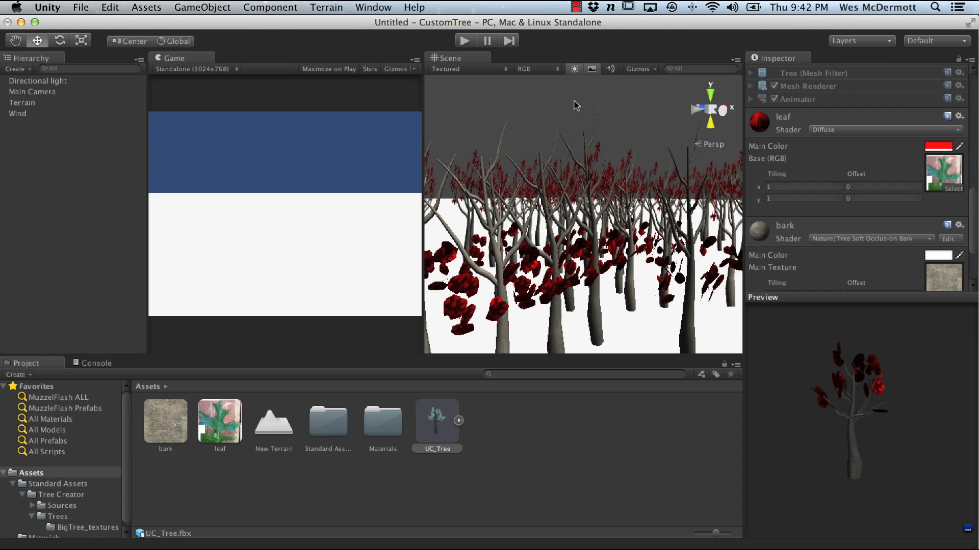
pyautogui.click(464, 41)
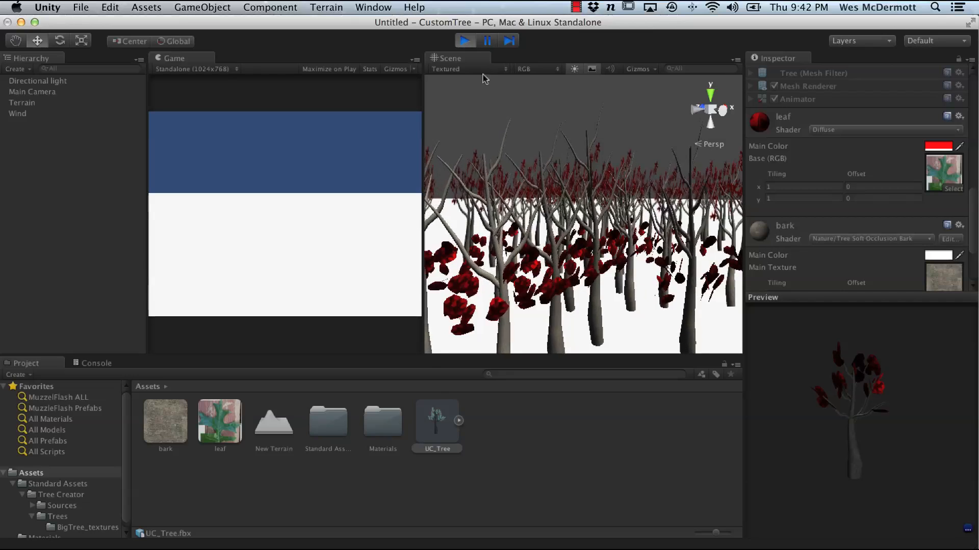
pyautogui.click(464, 42)
pyautogui.click(824, 131)
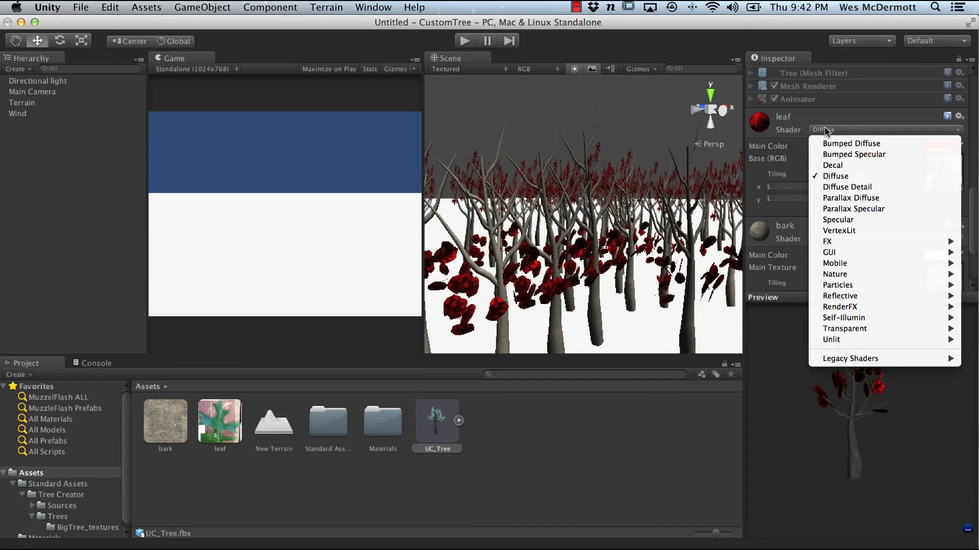
pyautogui.moveTo(842, 284)
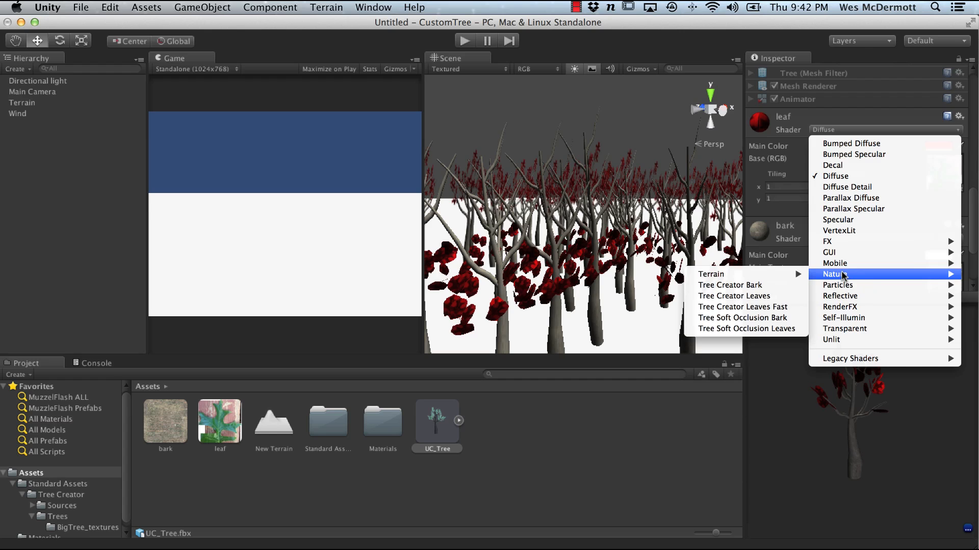
pyautogui.click(753, 329)
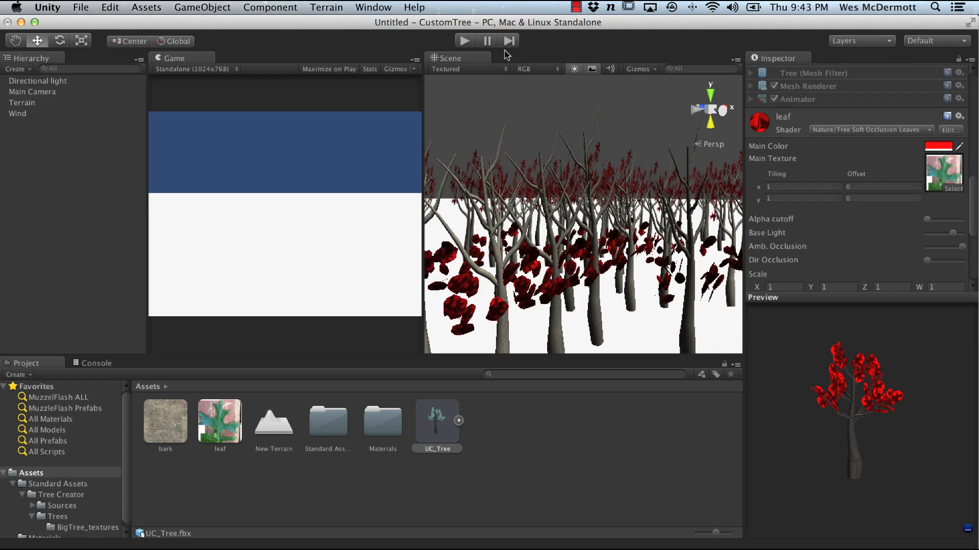
# Step: Select the Terrain, open the Place Trees tool and the Edit Tree dialog for UC_Tree, then close it
pyautogui.click(464, 41)
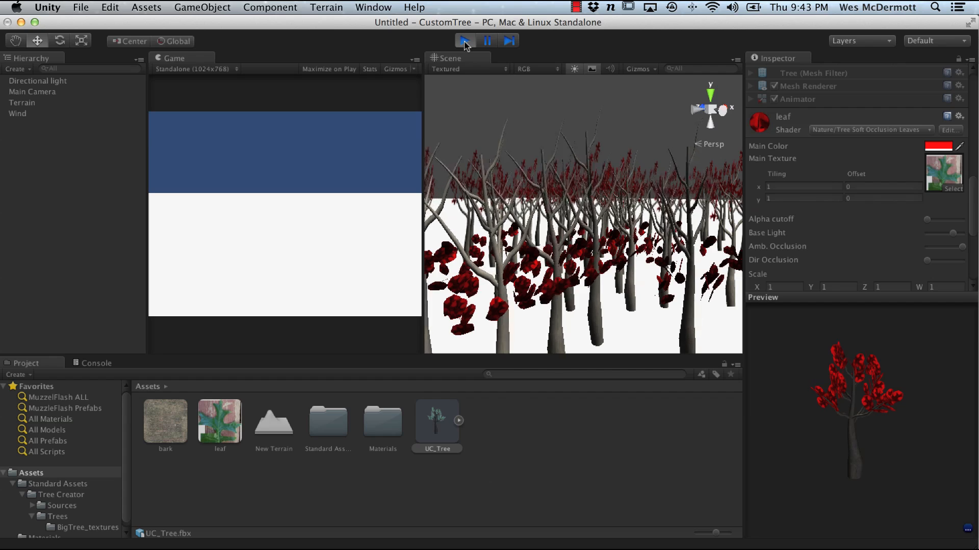
pyautogui.click(465, 41)
pyautogui.click(39, 102)
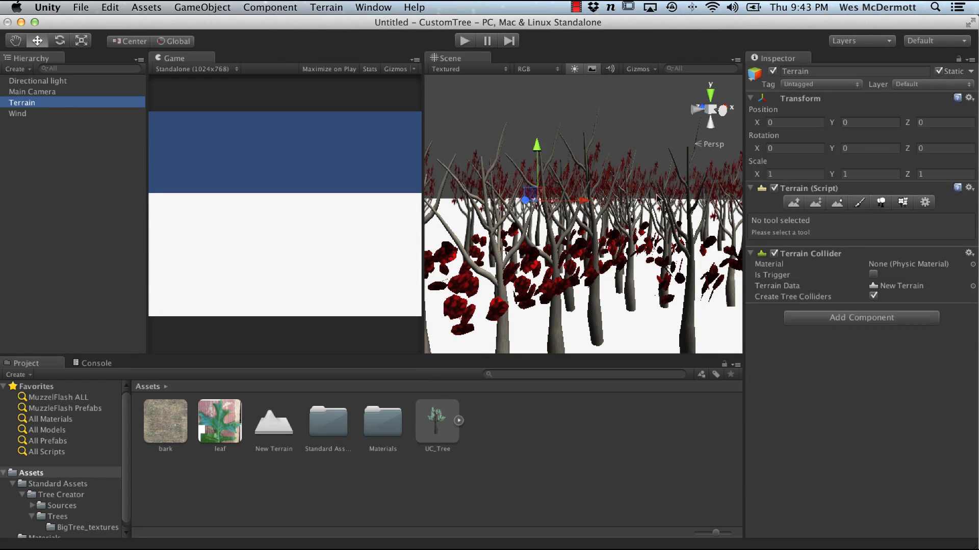
pyautogui.click(880, 202)
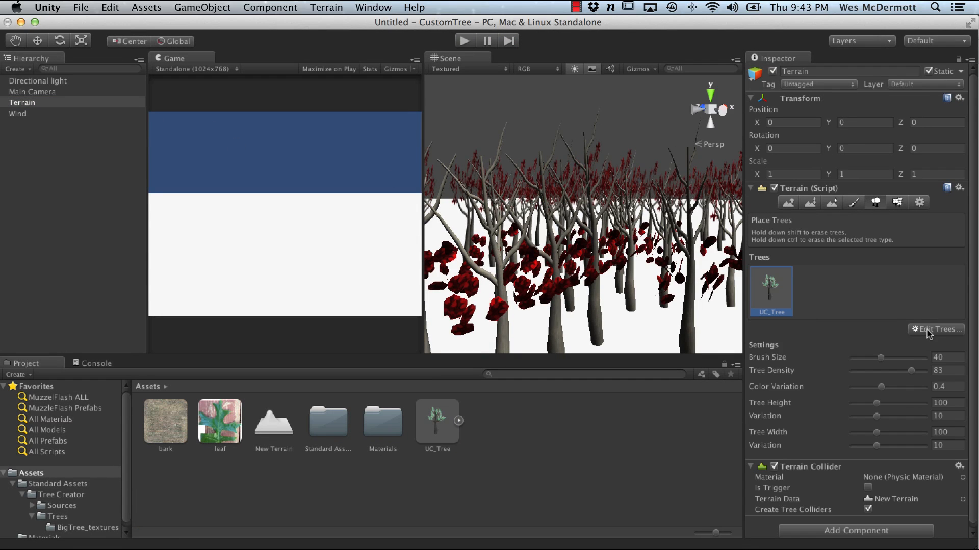
pyautogui.click(928, 330)
pyautogui.click(927, 348)
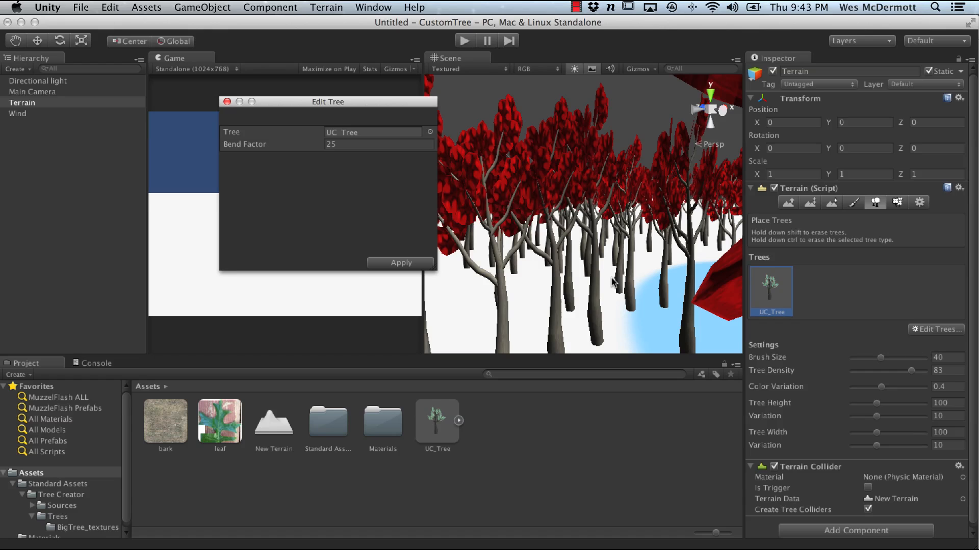
pyautogui.click(227, 102)
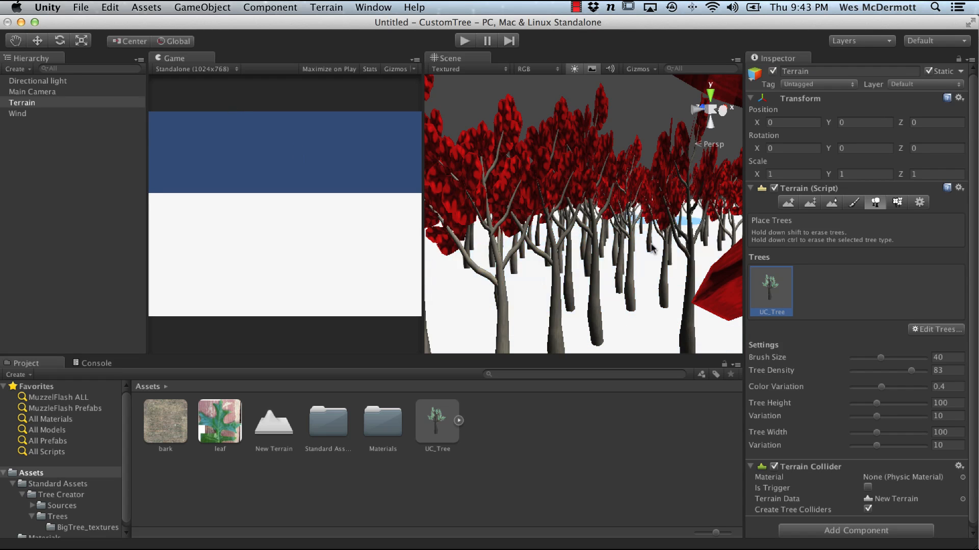
# Step: Reselect the UC_Tree model and review its leaf material settings
pyautogui.click(462, 41)
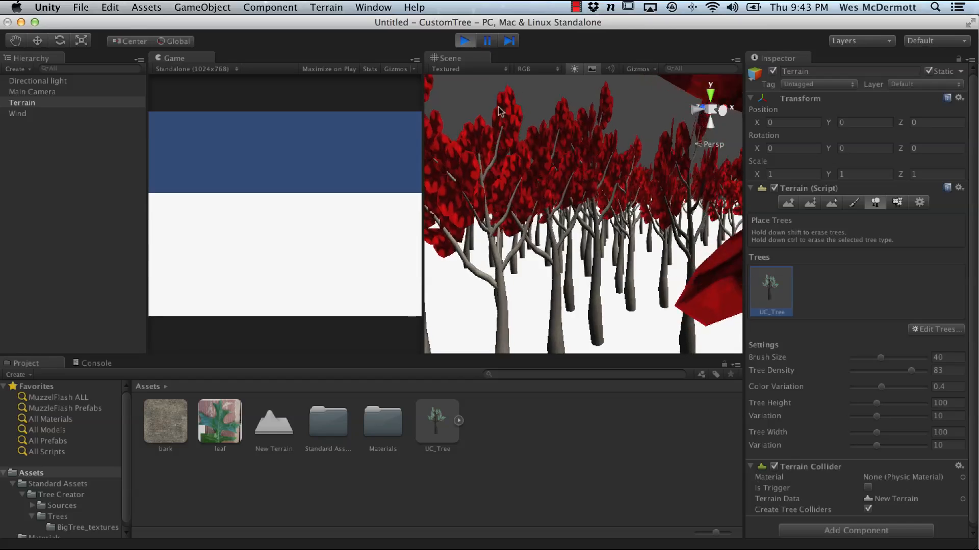
pyautogui.click(464, 40)
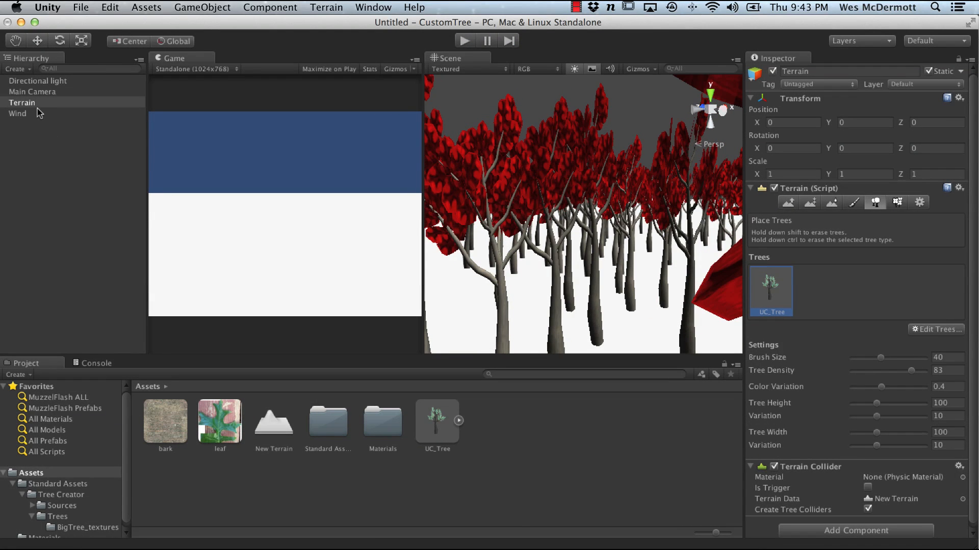
pyautogui.click(437, 422)
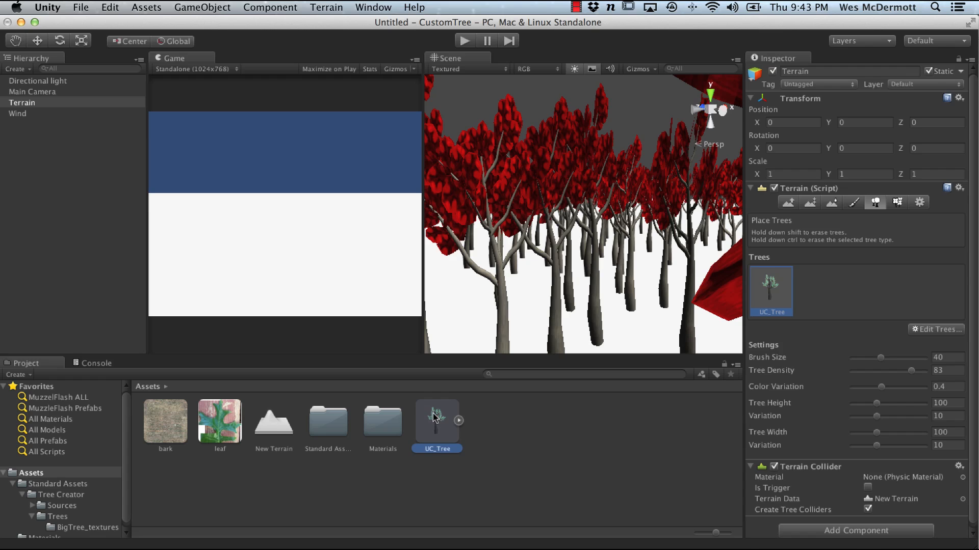
pyautogui.moveTo(970, 121); pyautogui.dragTo(966, 221)
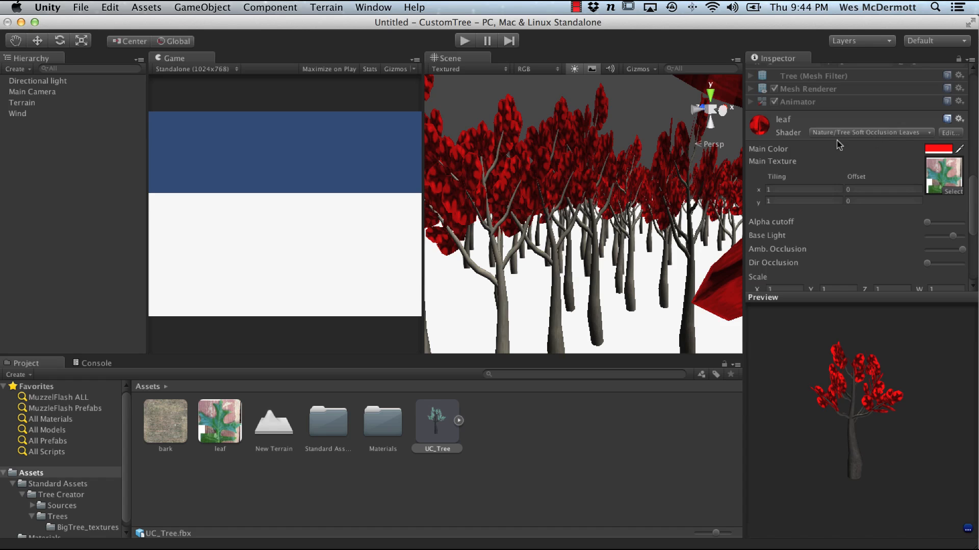
# Step: Switch to Maya and maximize the viewport showing the tree model
pyautogui.press('super+Tab')
pyautogui.click(528, 303)
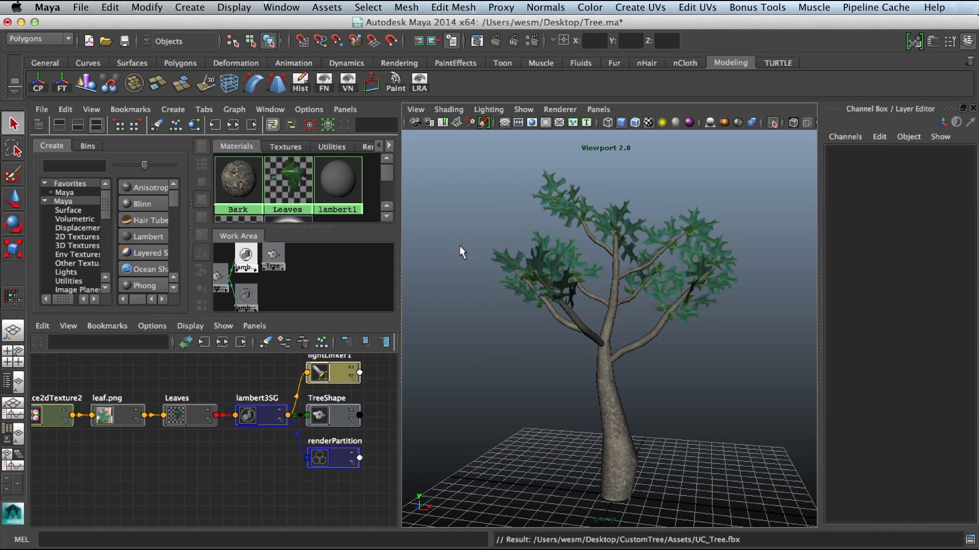
pyautogui.press('space')
pyautogui.press('space')
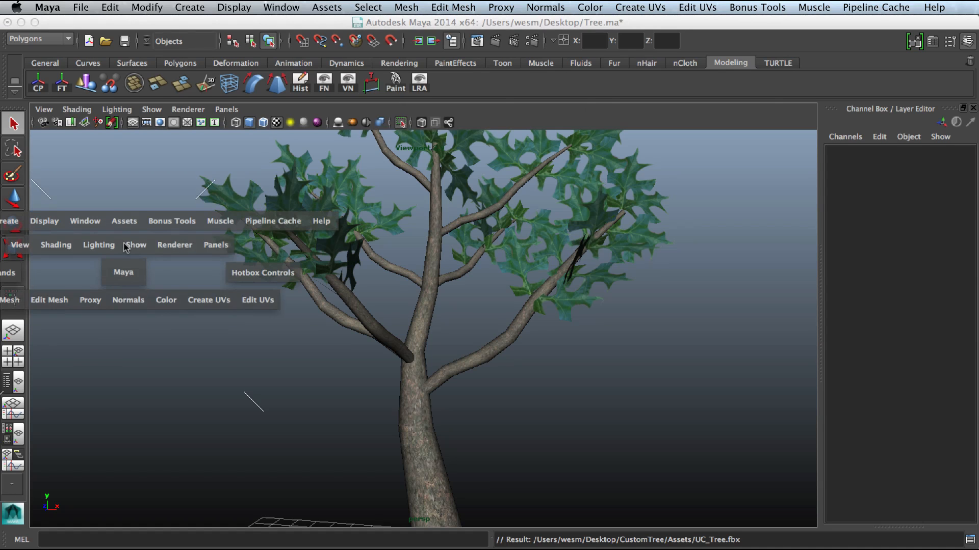
# Step: Open the UV Texture Editor and move its window aside
pyautogui.click(117, 218)
pyautogui.click(78, 222)
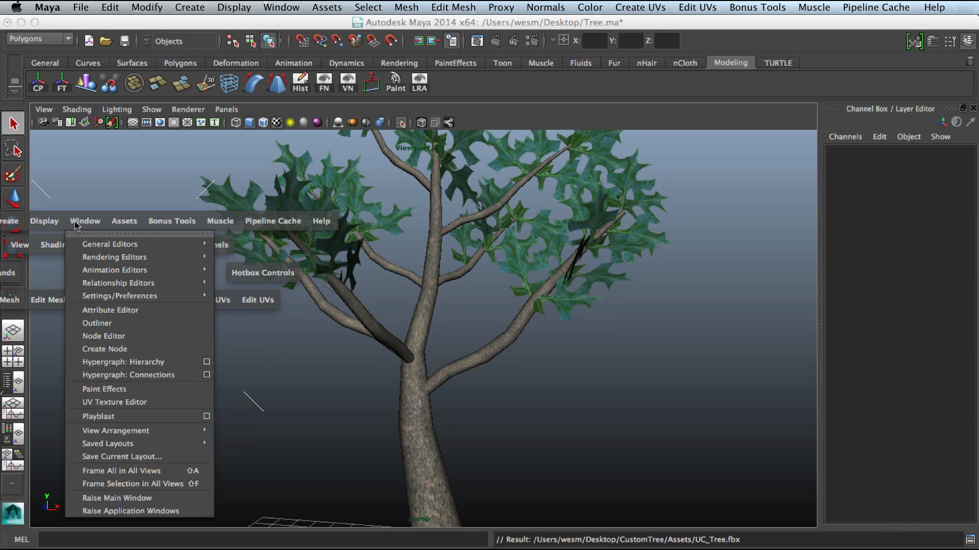
pyautogui.click(114, 402)
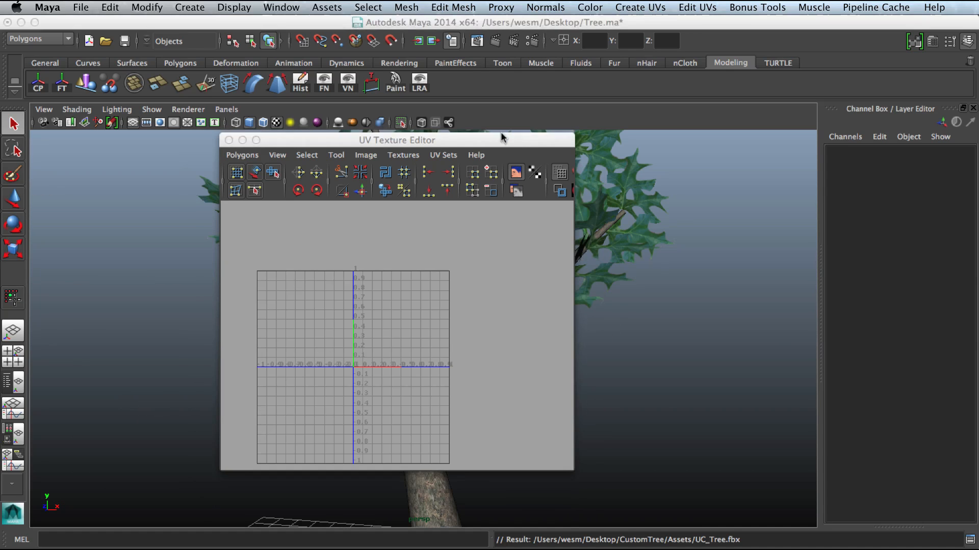
pyautogui.moveTo(504, 136); pyautogui.dragTo(768, 127)
# Step: Select faces on the tree's trunk and branches to inspect their UV layout
pyautogui.click(421, 269)
pyautogui.keyDown('alt'); pyautogui.moveTo(449, 308); pyautogui.dragTo(398, 295, button='right'); pyautogui.keyUp('alt')
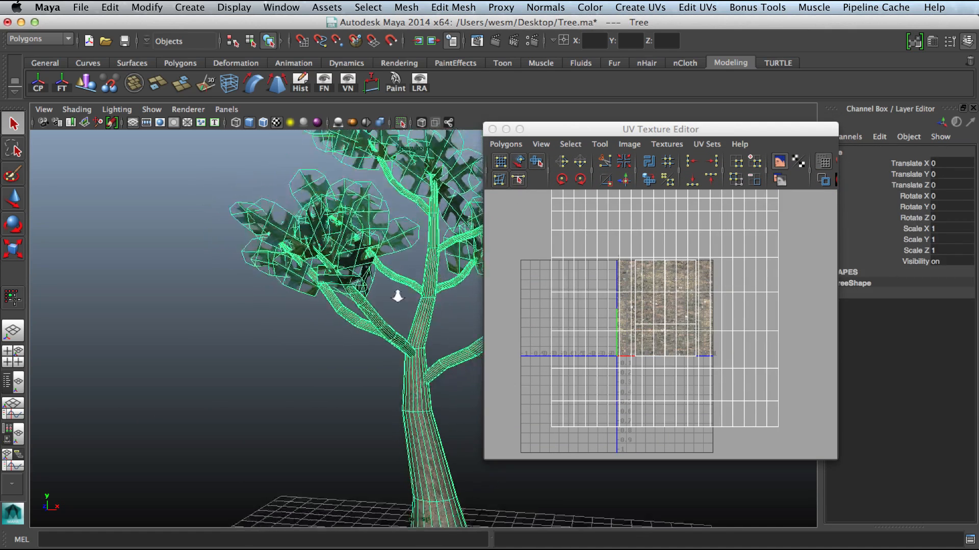
pyautogui.keyDown('alt'); pyautogui.moveTo(398, 295); pyautogui.dragTo(335, 286, button='middle'); pyautogui.keyUp('alt')
pyautogui.keyDown('alt'); pyautogui.moveTo(335, 286); pyautogui.dragTo(385, 386, button='right'); pyautogui.keyUp('alt')
pyautogui.moveTo(335, 304); pyautogui.dragTo(341, 333, button='right')
pyautogui.click(346, 369)
pyautogui.doubleClick(346, 370)
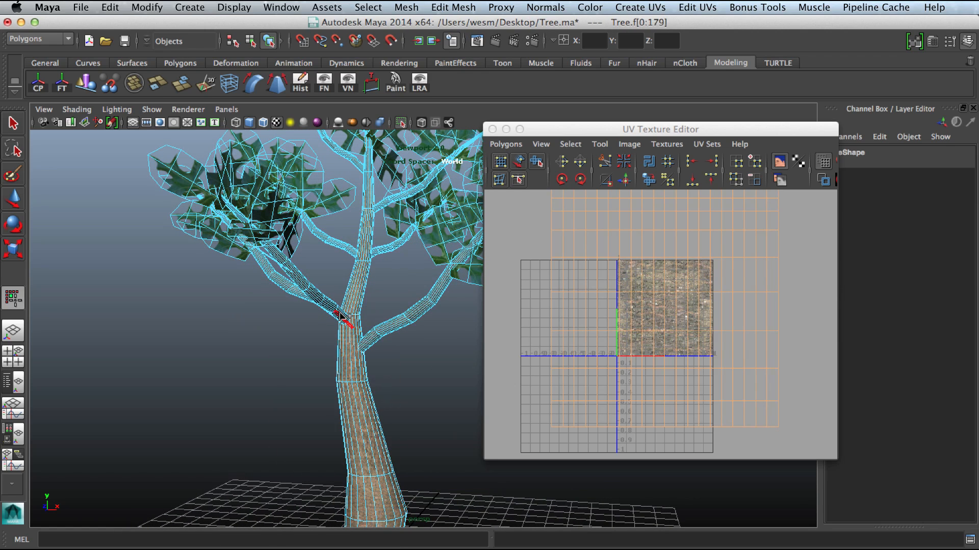
pyautogui.keyDown('shift'); pyautogui.doubleClick(331, 307); pyautogui.keyUp('shift')
pyautogui.keyDown('shift'); pyautogui.doubleClick(284, 278); pyautogui.keyUp('shift')
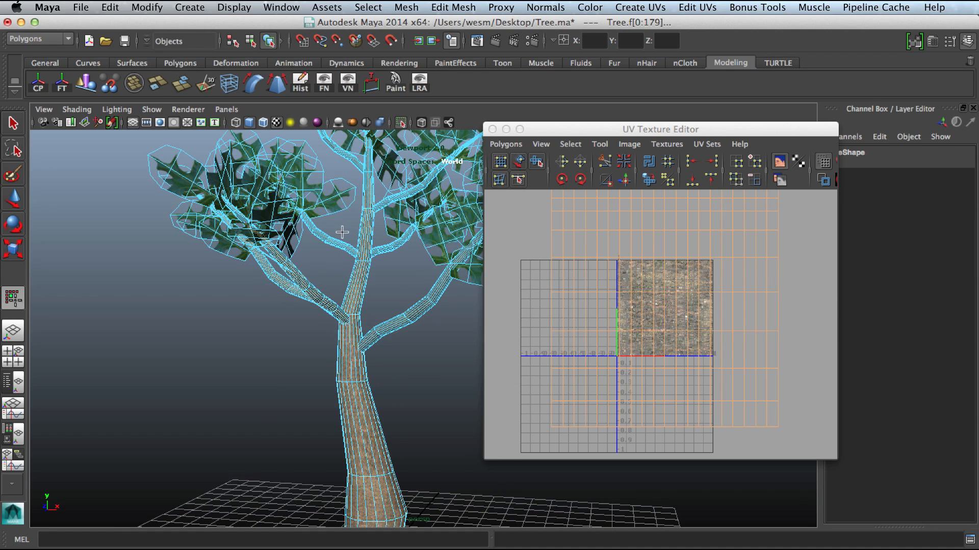
pyautogui.keyDown('shift'); pyautogui.doubleClick(382, 210); pyautogui.keyUp('shift')
pyautogui.press('super+z')
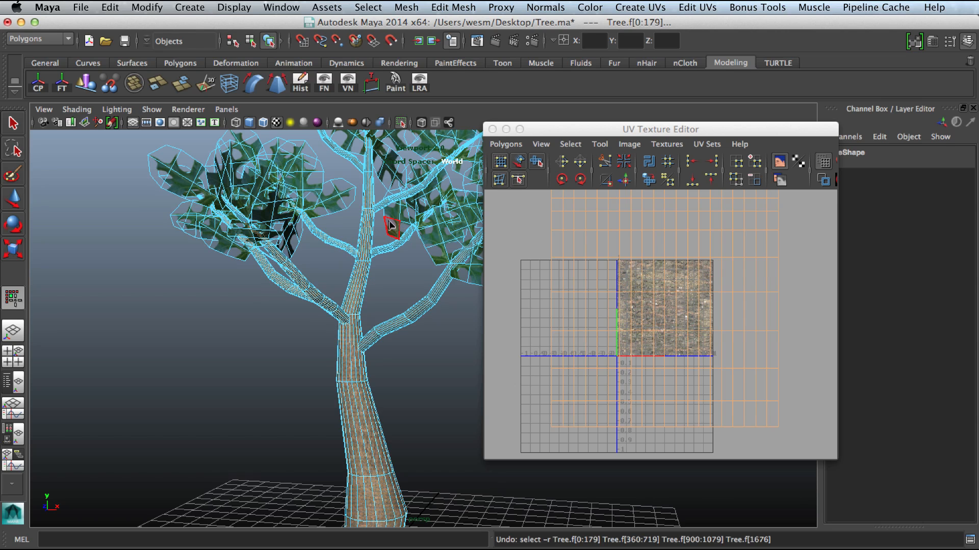
pyautogui.keyDown('shift'); pyautogui.doubleClick(378, 206); pyautogui.keyUp('shift')
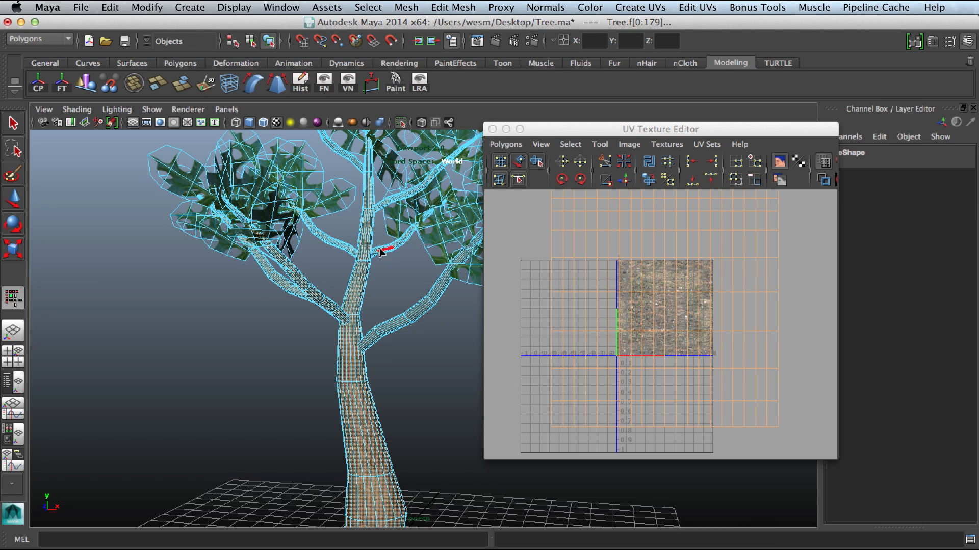
pyautogui.keyDown('shift'); pyautogui.doubleClick(386, 326); pyautogui.keyUp('shift')
pyautogui.moveTo(363, 185)
pyautogui.keyDown('alt'); pyautogui.mouseDown()
pyautogui.moveTo(366, 222)
pyautogui.moveTo(364, 185)
pyautogui.mouseUp(); pyautogui.keyUp('alt')
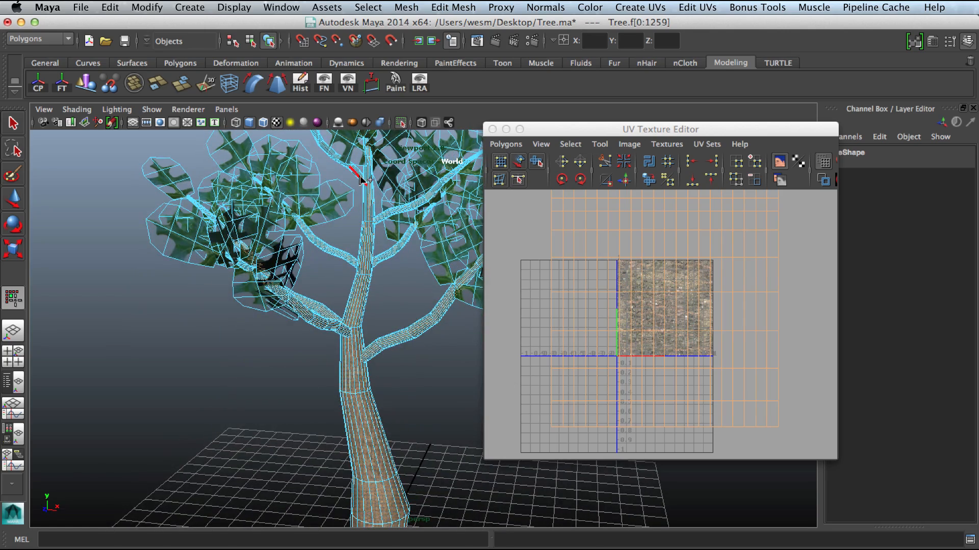
pyautogui.keyDown('shift'); pyautogui.doubleClick(363, 181); pyautogui.keyUp('shift')
# Step: Select all the leaf faces of the tree to show their UVs in the UV Texture Editor
pyautogui.keyDown('alt'); pyautogui.moveTo(445, 328); pyautogui.dragTo(303, 294, button='right'); pyautogui.keyUp('alt')
pyautogui.keyDown('alt'); pyautogui.moveTo(303, 295); pyautogui.dragTo(279, 320, button='middle'); pyautogui.keyUp('alt')
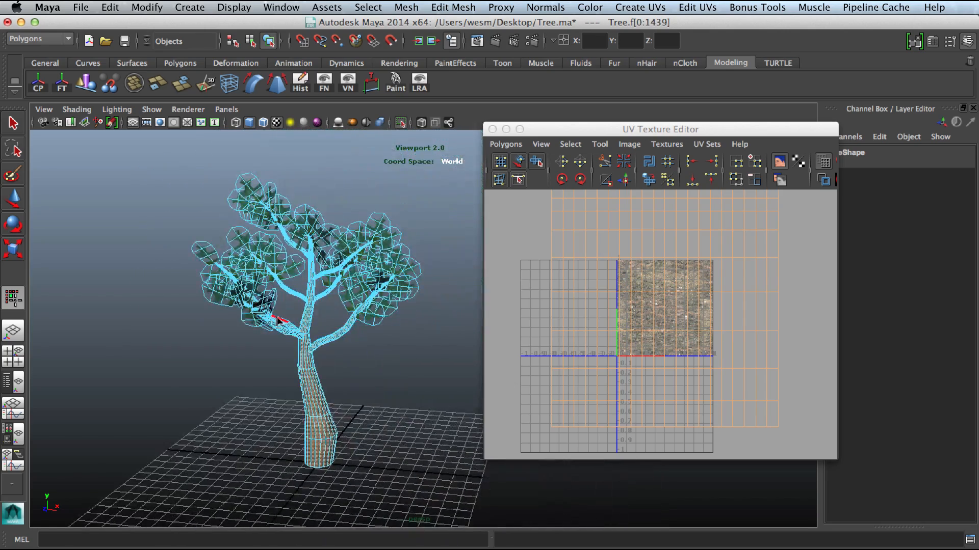
pyautogui.moveTo(141, 153); pyautogui.dragTo(469, 494)
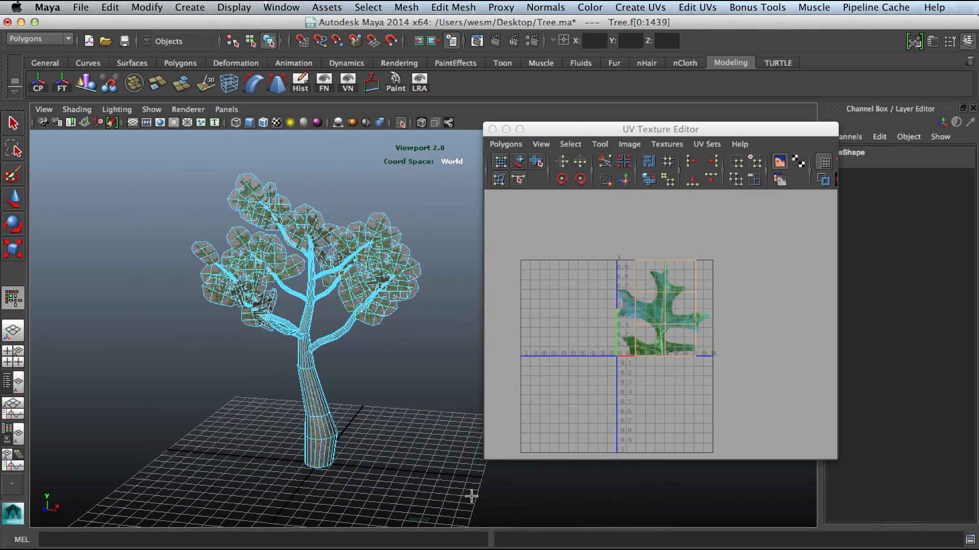
pyautogui.keyDown('alt'); pyautogui.moveTo(352, 229); pyautogui.dragTo(429, 164, button='right'); pyautogui.keyUp('alt')
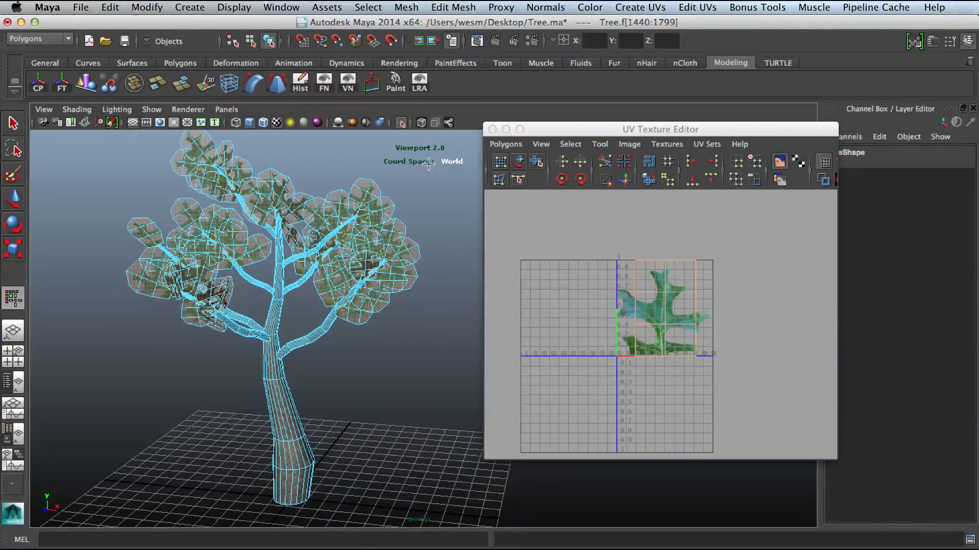
# Step: Isolate the selected leaf faces in the viewport
pyautogui.click(398, 121)
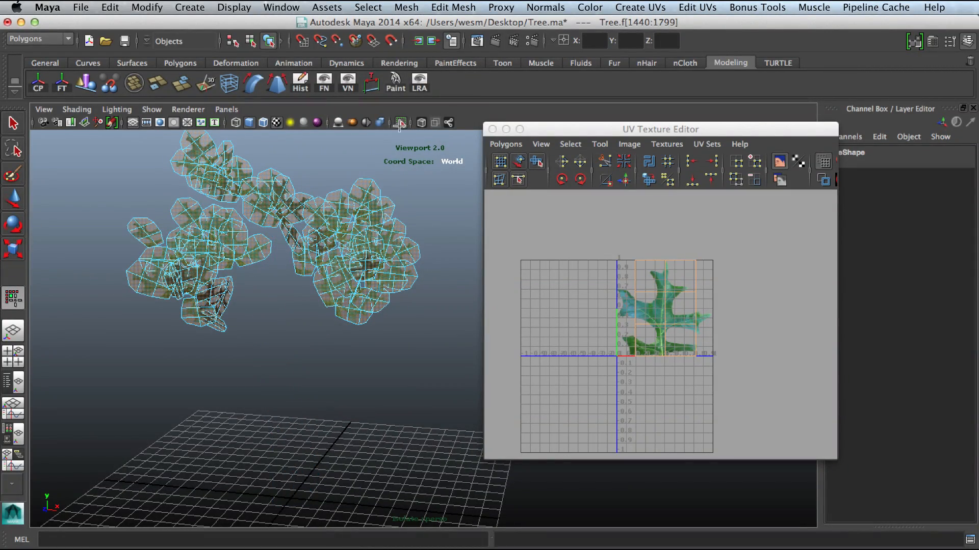
pyautogui.keyDown('alt'); pyautogui.moveTo(327, 212); pyautogui.dragTo(333, 259, button='right'); pyautogui.keyUp('alt')
pyautogui.keyDown('alt'); pyautogui.moveTo(333, 258); pyautogui.dragTo(406, 359, button='middle'); pyautogui.keyUp('alt')
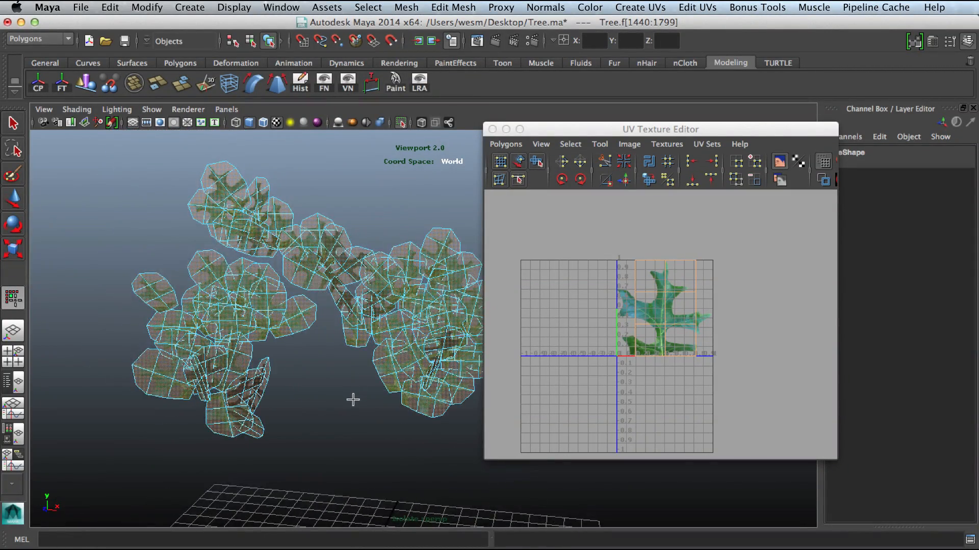
pyautogui.keyDown('alt'); pyautogui.moveTo(352, 399); pyautogui.dragTo(317, 391); pyautogui.keyUp('alt')
pyautogui.click(318, 390)
pyautogui.press('z')
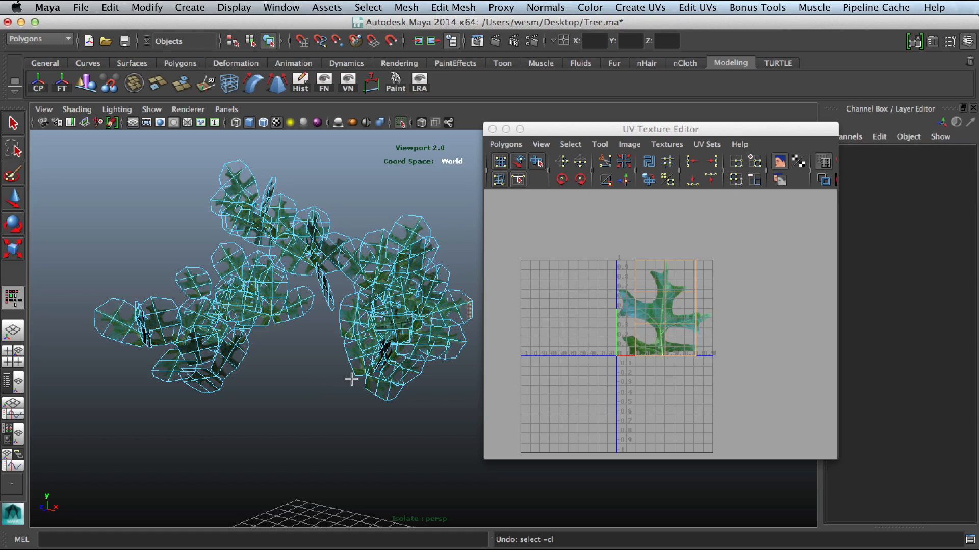
pyautogui.keyDown('alt'); pyautogui.moveTo(350, 375); pyautogui.dragTo(414, 382, button='right'); pyautogui.keyUp('alt')
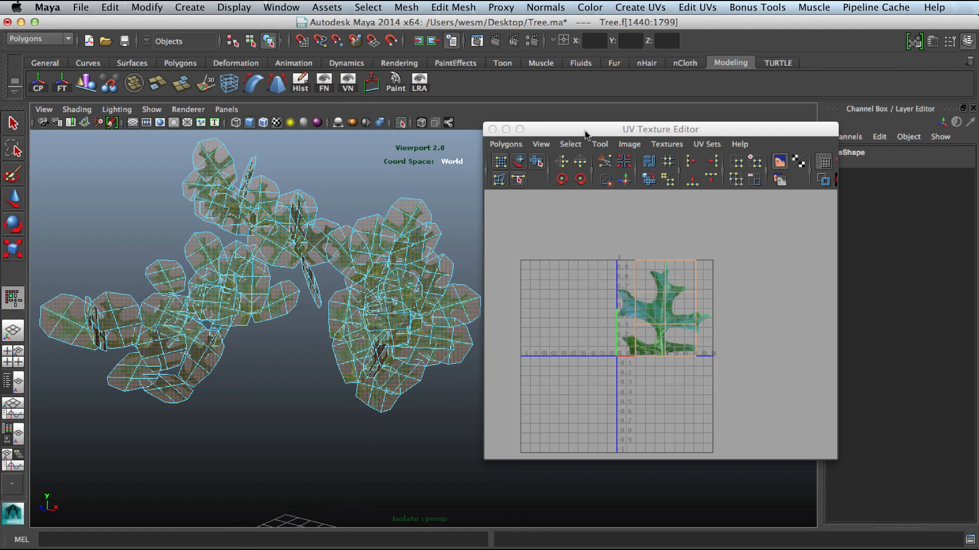
# Step: Enlarge the UV Texture Editor window and zoom in on the leaf texture's UVs
pyautogui.moveTo(585, 129); pyautogui.dragTo(659, 111)
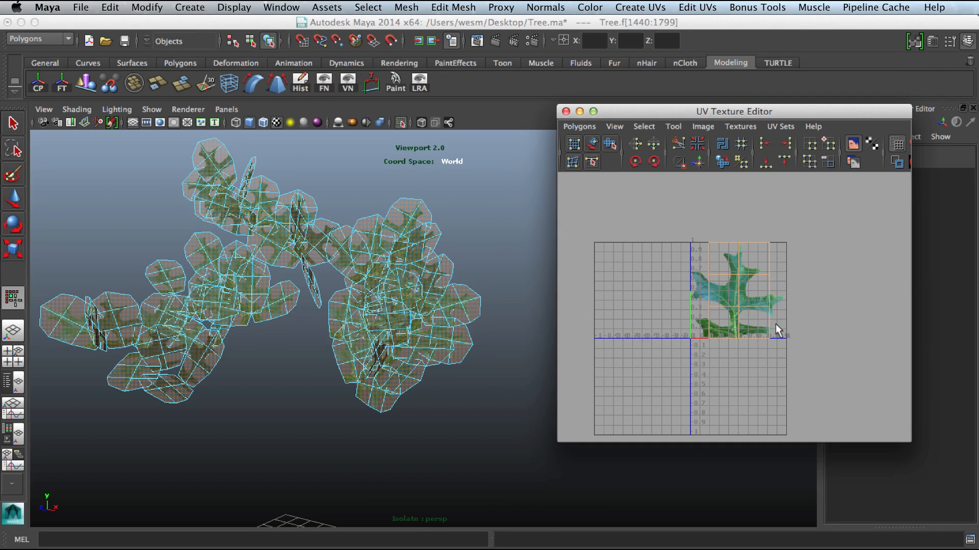
pyautogui.keyDown('alt'); pyautogui.moveTo(775, 326); pyautogui.dragTo(961, 411, button='right'); pyautogui.keyUp('alt')
pyautogui.moveTo(717, 111); pyautogui.dragTo(591, 63)
pyautogui.moveTo(781, 393); pyautogui.dragTo(896, 529)
pyautogui.keyDown('alt'); pyautogui.moveTo(703, 332); pyautogui.dragTo(732, 313, button='right'); pyautogui.keyUp('alt')
pyautogui.keyDown('alt'); pyautogui.moveTo(732, 313); pyautogui.dragTo(732, 373, button='middle'); pyautogui.keyUp('alt')
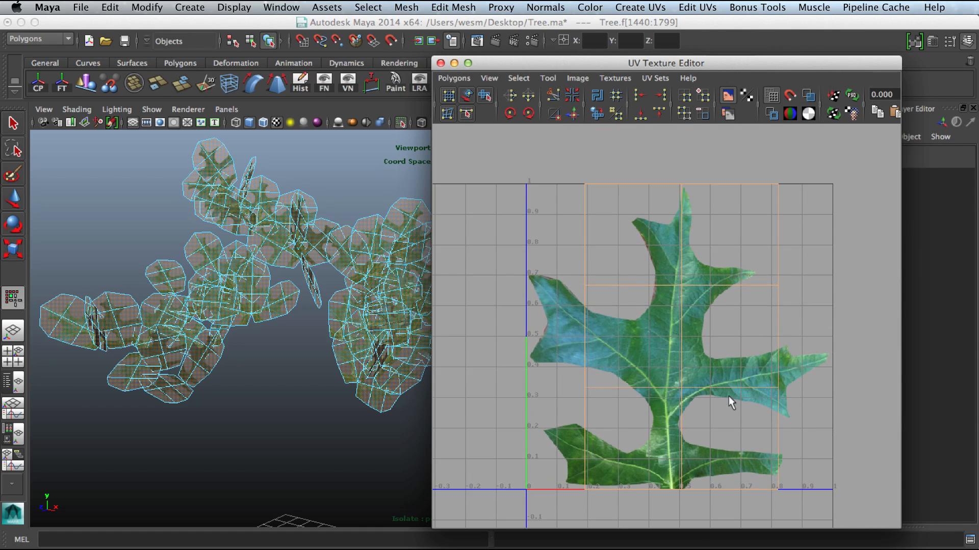
pyautogui.keyDown('alt'); pyautogui.moveTo(730, 397); pyautogui.dragTo(772, 408, button='right'); pyautogui.keyUp('alt')
pyautogui.keyDown('alt'); pyautogui.moveTo(780, 410); pyautogui.dragTo(782, 402, button='middle'); pyautogui.keyUp('alt')
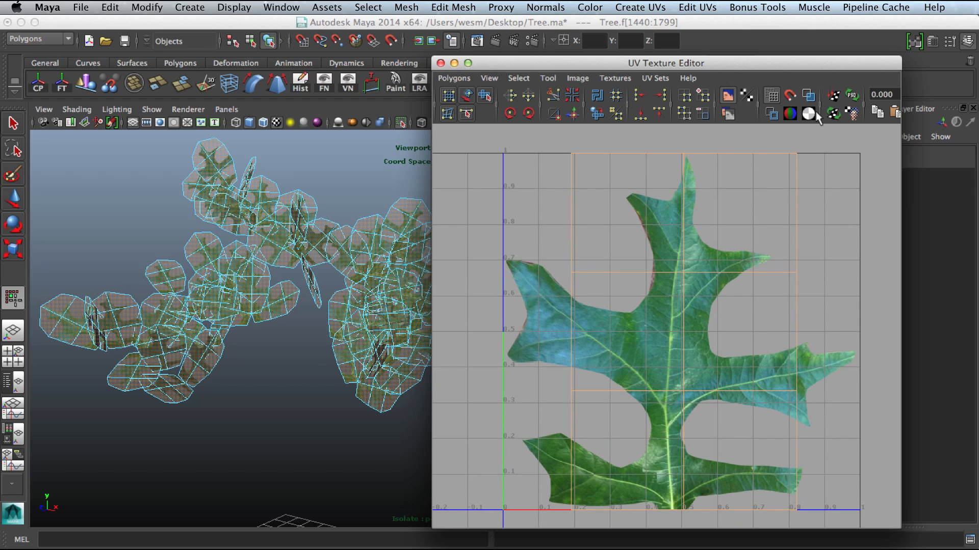
# Step: Toggle a UV display option and pan and zoom to examine the leaf UV shells
pyautogui.click(808, 95)
pyautogui.click(808, 95)
pyautogui.keyDown('alt'); pyautogui.moveTo(709, 305); pyautogui.dragTo(719, 307, button='right'); pyautogui.keyUp('alt')
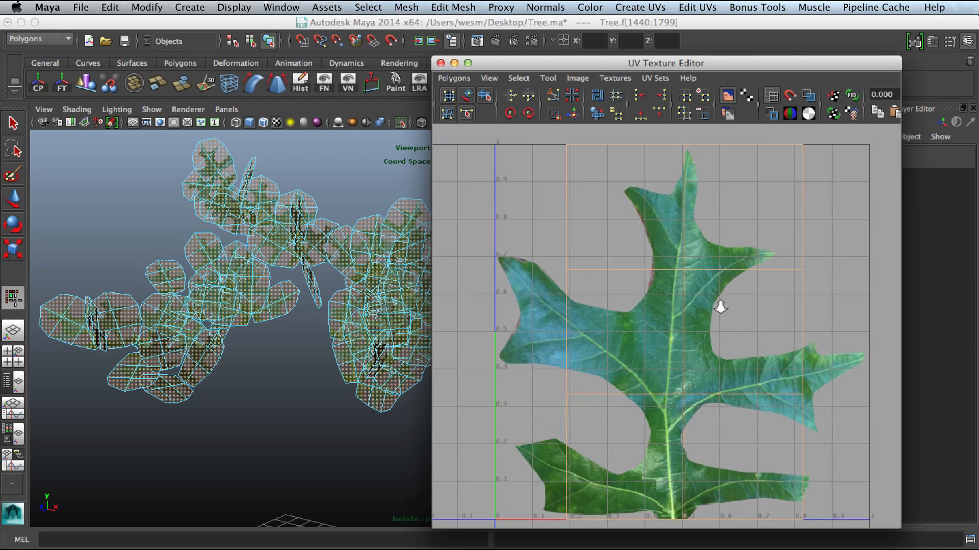
pyautogui.keyDown('alt'); pyautogui.moveTo(725, 315); pyautogui.dragTo(720, 320, button='middle'); pyautogui.keyUp('alt')
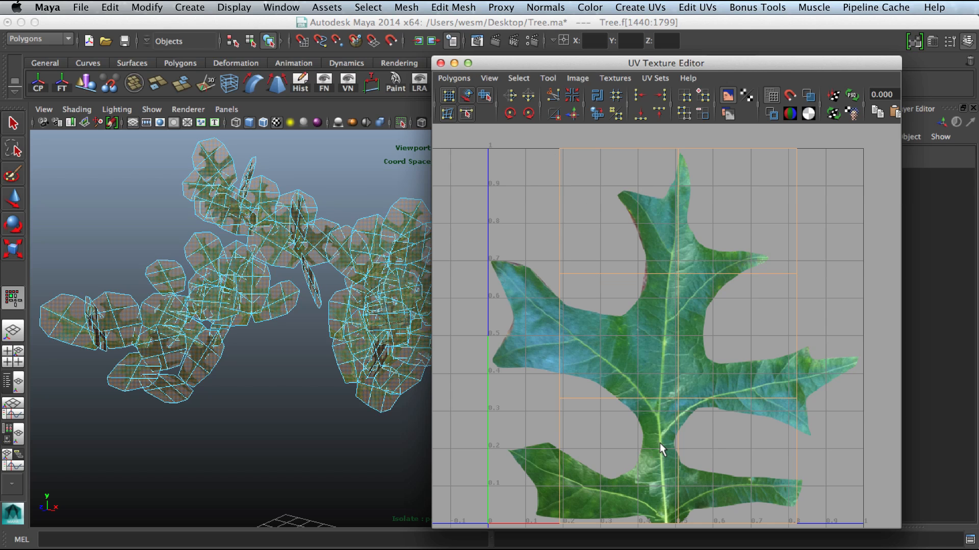
pyautogui.keyDown('alt'); pyautogui.moveTo(659, 443); pyautogui.dragTo(491, 369, button='right'); pyautogui.keyUp('alt')
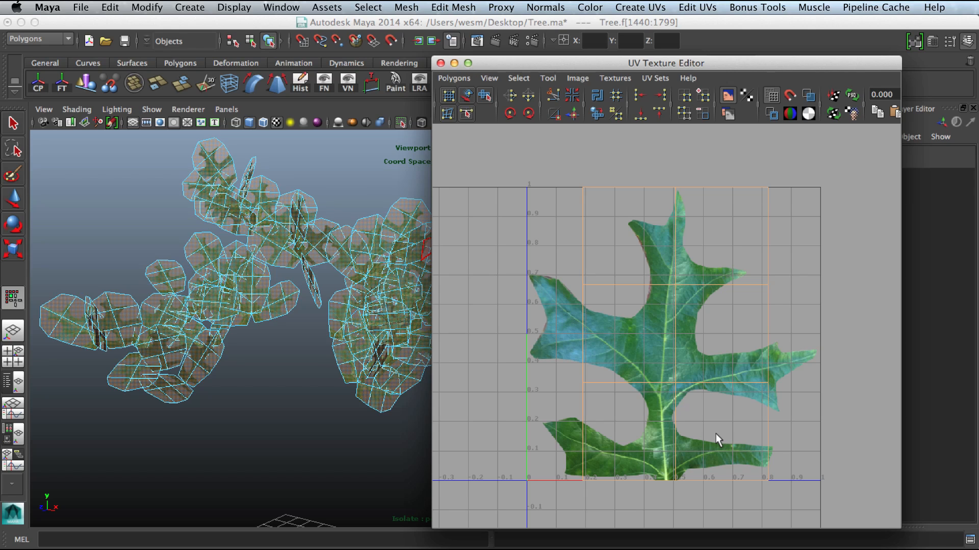
pyautogui.scroll(3, 695, 414)
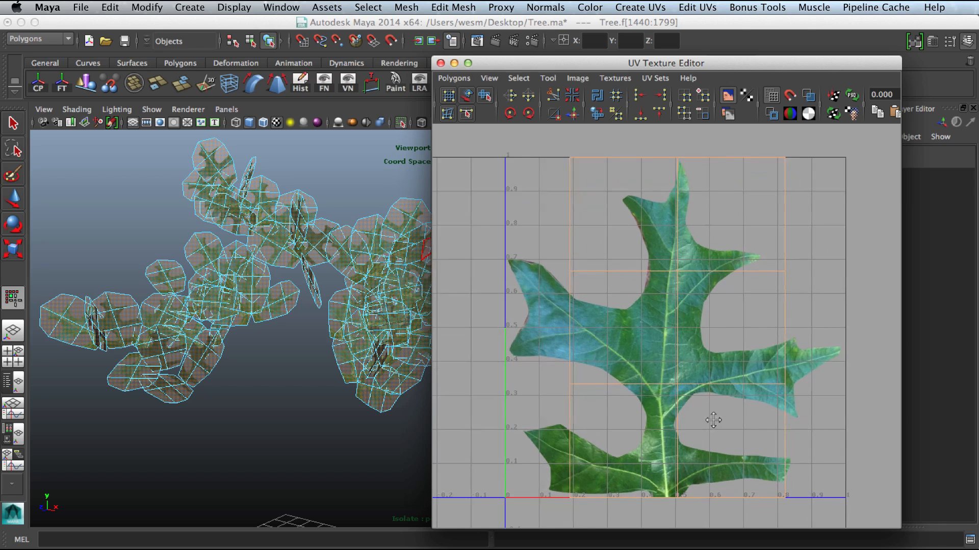
pyautogui.scroll(1, 703, 411)
pyautogui.moveTo(658, 63); pyautogui.dragTo(585, 23)
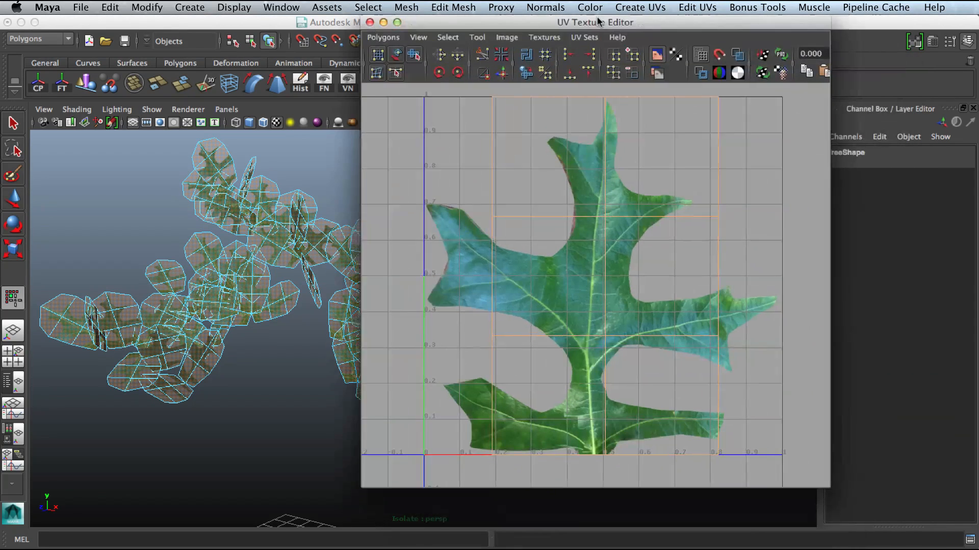
pyautogui.moveTo(825, 486); pyautogui.dragTo(899, 533)
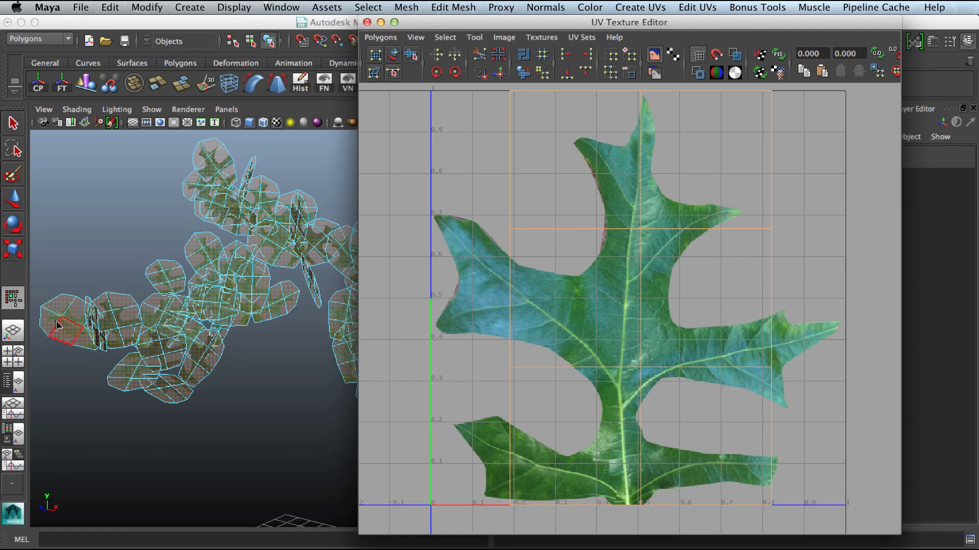
# Step: Orbit and zoom around the isolated leaves, selecting individual leaf faces to check their UVs
pyautogui.keyDown('alt'); pyautogui.moveTo(67, 321); pyautogui.dragTo(150, 324, button='middle'); pyautogui.keyUp('alt')
pyautogui.keyDown('alt'); pyautogui.moveTo(151, 328); pyautogui.dragTo(238, 341, button='right'); pyautogui.keyUp('alt')
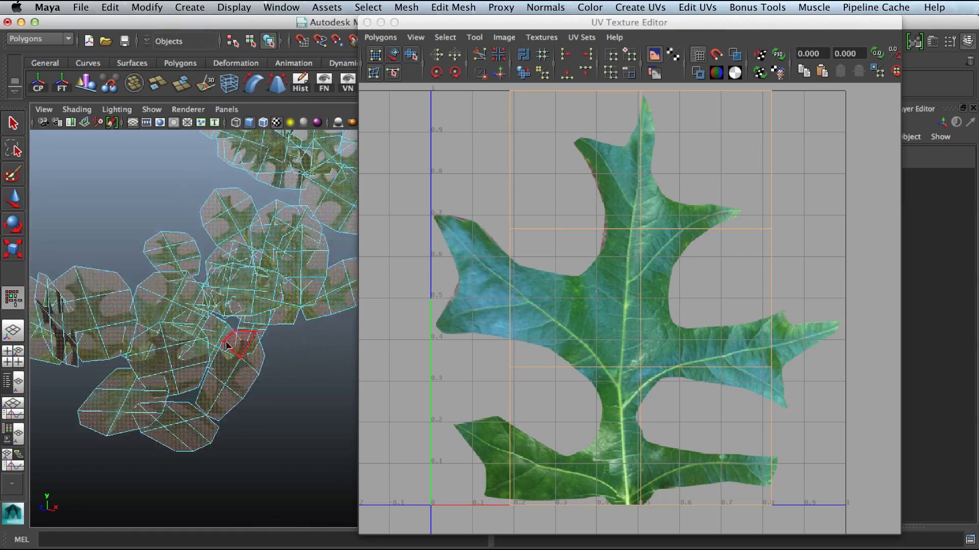
pyautogui.moveTo(238, 341)
pyautogui.keyDown('alt'); pyautogui.mouseDown()
pyautogui.moveTo(209, 338)
pyautogui.moveTo(224, 338)
pyautogui.mouseUp(); pyautogui.keyUp('alt')
pyautogui.keyDown('alt'); pyautogui.moveTo(225, 338); pyautogui.dragTo(250, 350, button='right'); pyautogui.keyUp('alt')
pyautogui.keyDown('alt'); pyautogui.moveTo(249, 349); pyautogui.dragTo(353, 355, button='middle'); pyautogui.keyUp('alt')
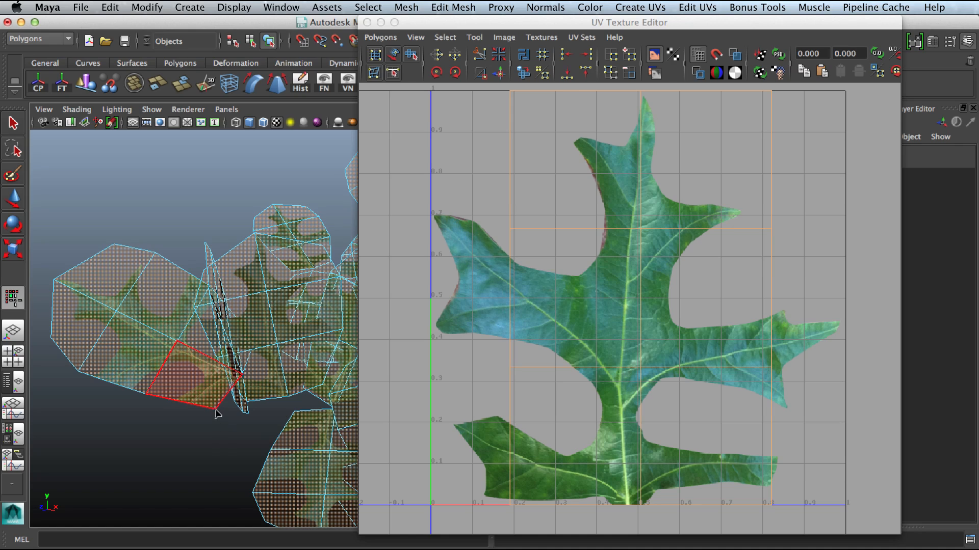
pyautogui.keyDown('alt'); pyautogui.moveTo(293, 403); pyautogui.dragTo(195, 387, button='right'); pyautogui.keyUp('alt')
pyautogui.keyDown('alt'); pyautogui.moveTo(270, 404); pyautogui.dragTo(52, 310, button='middle'); pyautogui.keyUp('alt')
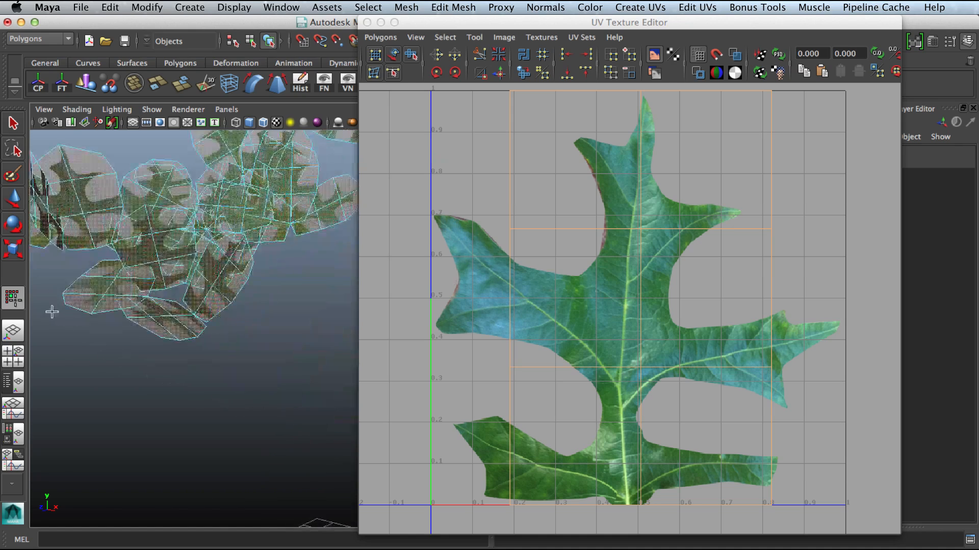
pyautogui.keyDown('alt'); pyautogui.moveTo(219, 329); pyautogui.dragTo(128, 309, button='right'); pyautogui.keyUp('alt')
pyautogui.keyDown('alt'); pyautogui.moveTo(127, 308); pyautogui.dragTo(127, 340, button='middle'); pyautogui.keyUp('alt')
pyautogui.click(98, 377)
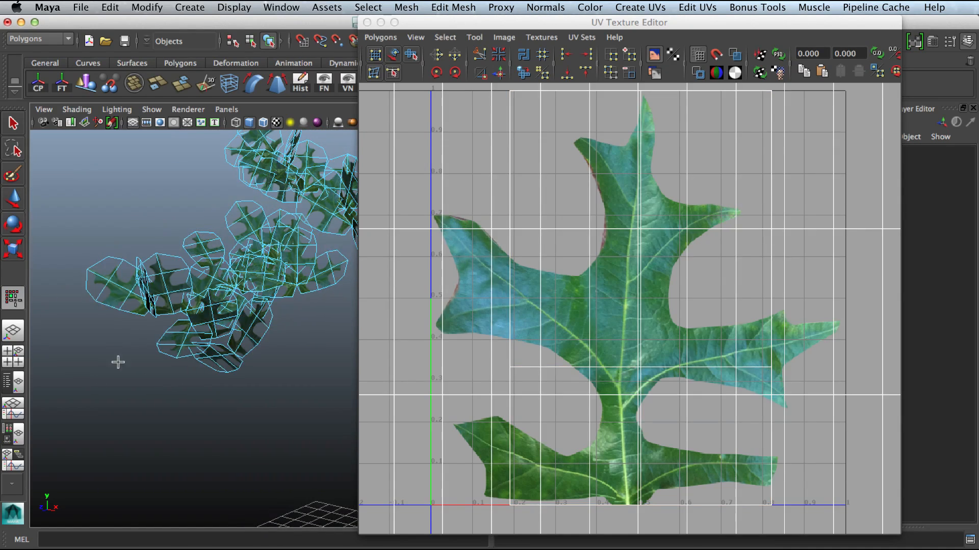
pyautogui.keyDown('alt'); pyautogui.moveTo(117, 363); pyautogui.dragTo(168, 313); pyautogui.keyUp('alt')
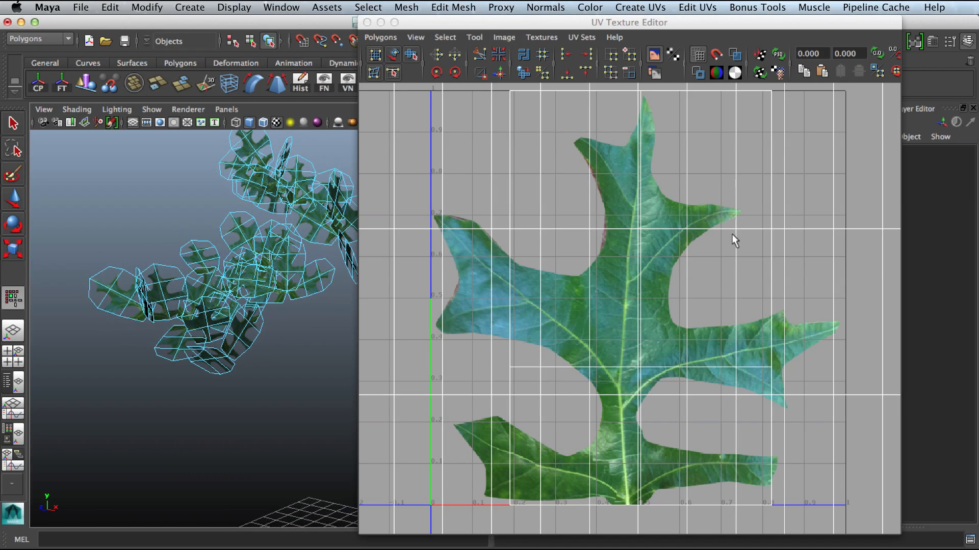
pyautogui.moveTo(332, 322)
pyautogui.keyDown('alt'); pyautogui.mouseDown(button='right')
pyautogui.moveTo(269, 341)
pyautogui.moveTo(212, 334)
pyautogui.mouseUp(button='right'); pyautogui.keyUp('alt')
pyautogui.keyDown('alt'); pyautogui.moveTo(213, 334); pyautogui.dragTo(136, 323, button='middle'); pyautogui.keyUp('alt')
pyautogui.keyDown('alt'); pyautogui.moveTo(135, 323); pyautogui.dragTo(214, 326, button='right'); pyautogui.keyUp('alt')
pyautogui.moveTo(254, 328); pyautogui.dragTo(249, 337, button='right')
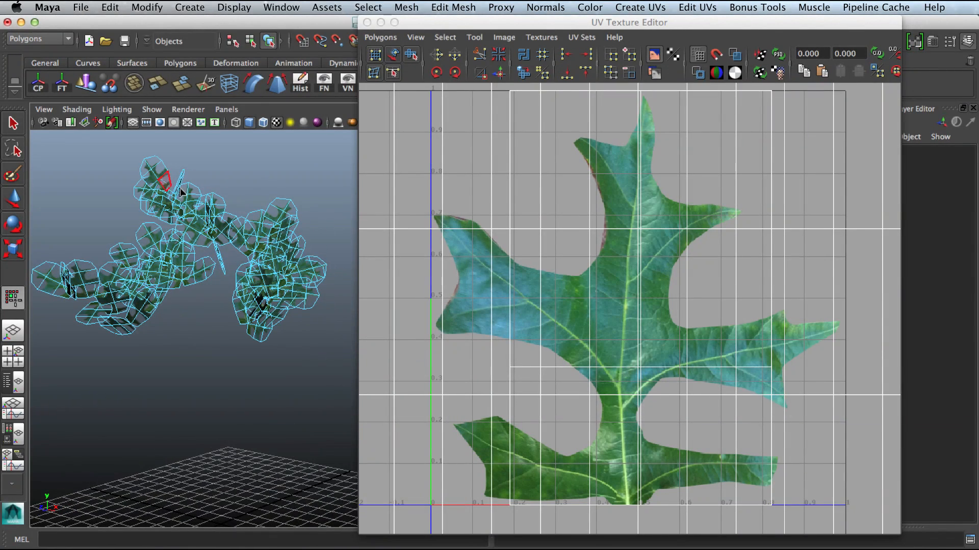
# Step: Select a single leaf face, frame it, and examine its UVs against the leaf texture
pyautogui.click(160, 175)
pyautogui.press('f')
pyautogui.keyDown('alt'); pyautogui.moveTo(170, 178); pyautogui.dragTo(273, 428); pyautogui.keyUp('alt')
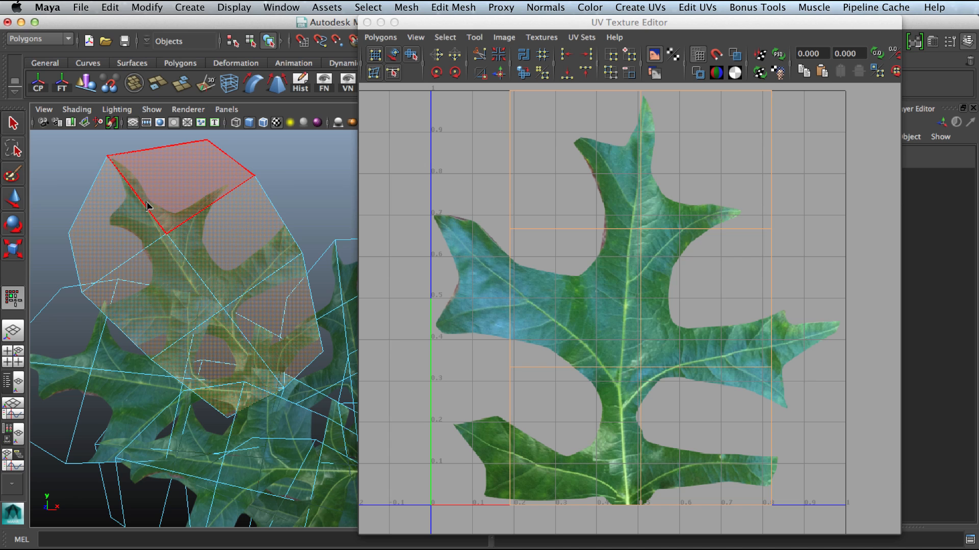
pyautogui.keyDown('alt'); pyautogui.moveTo(650, 351); pyautogui.dragTo(563, 327, button='right'); pyautogui.keyUp('alt')
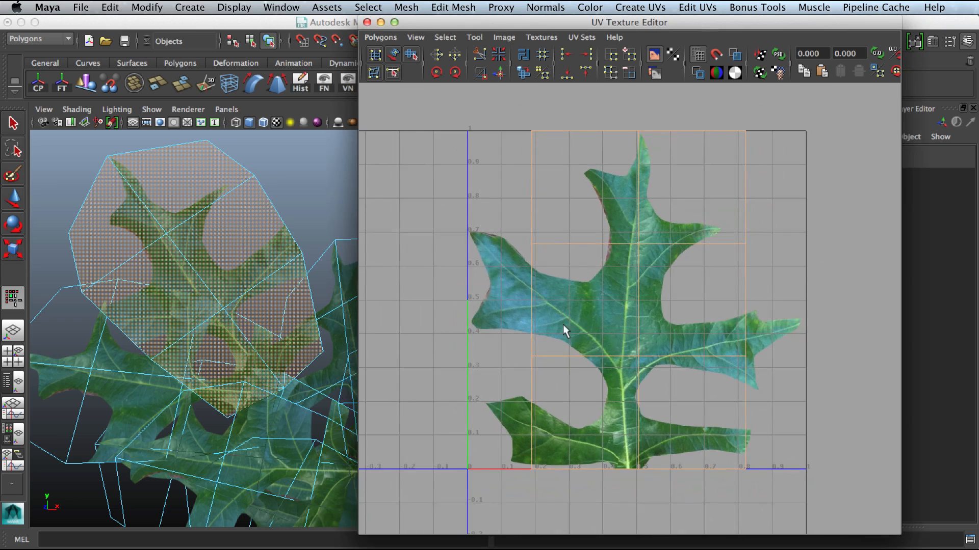
pyautogui.keyDown('alt'); pyautogui.moveTo(576, 363); pyautogui.dragTo(690, 217, button='right'); pyautogui.keyUp('alt')
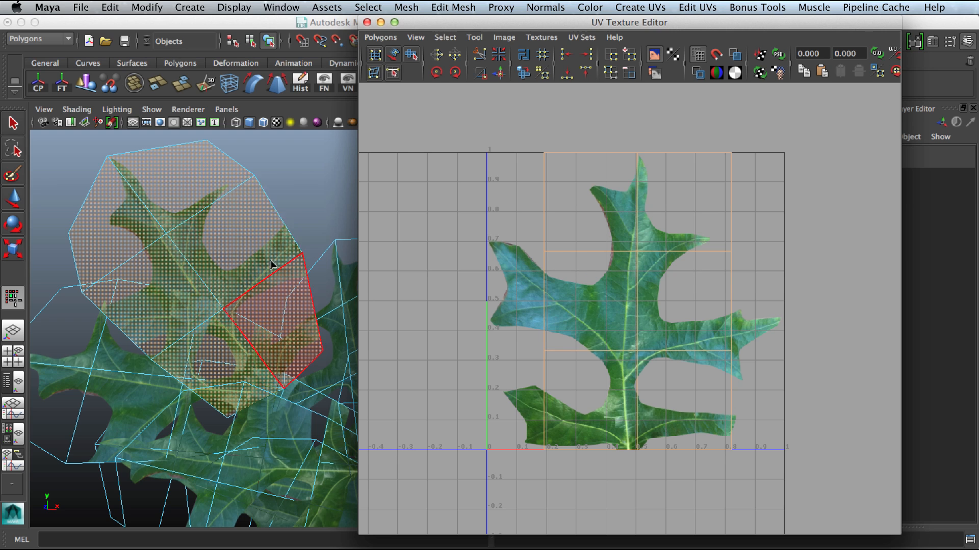
# Step: Switch to Unity and reapply the Nature/Tree Soft Occlusion Leaves shader to the leaf material
pyautogui.press('super+Tab')
pyautogui.press('super+Tab')
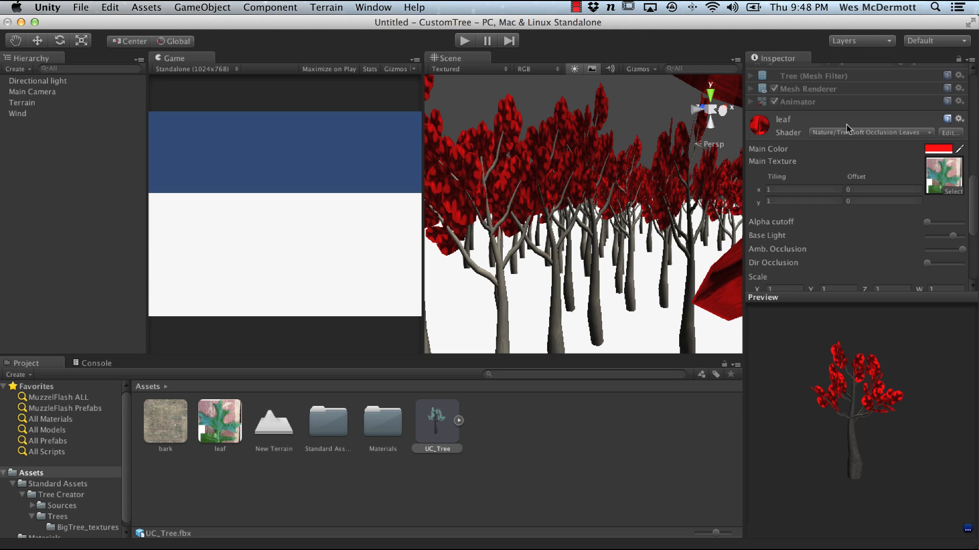
pyautogui.scroll(5, 975, 190)
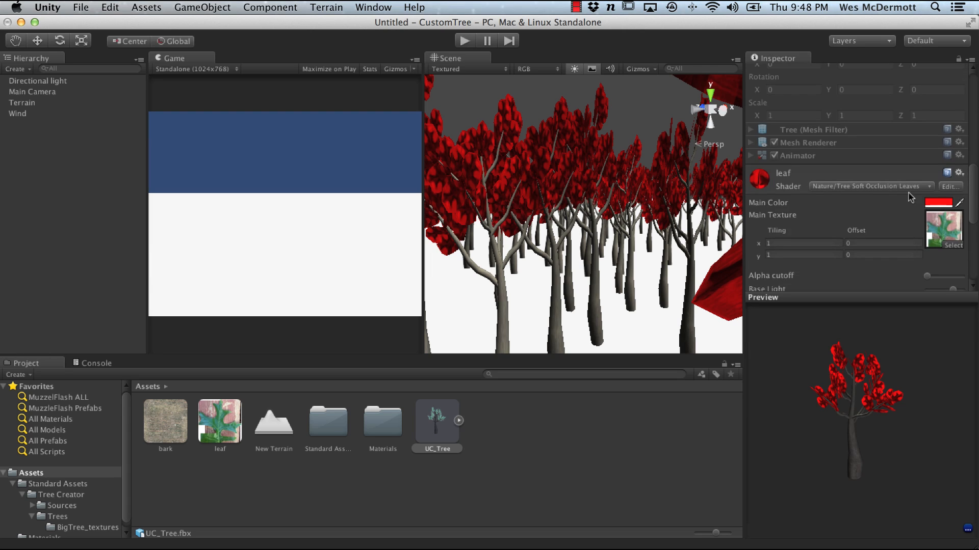
pyautogui.click(849, 187)
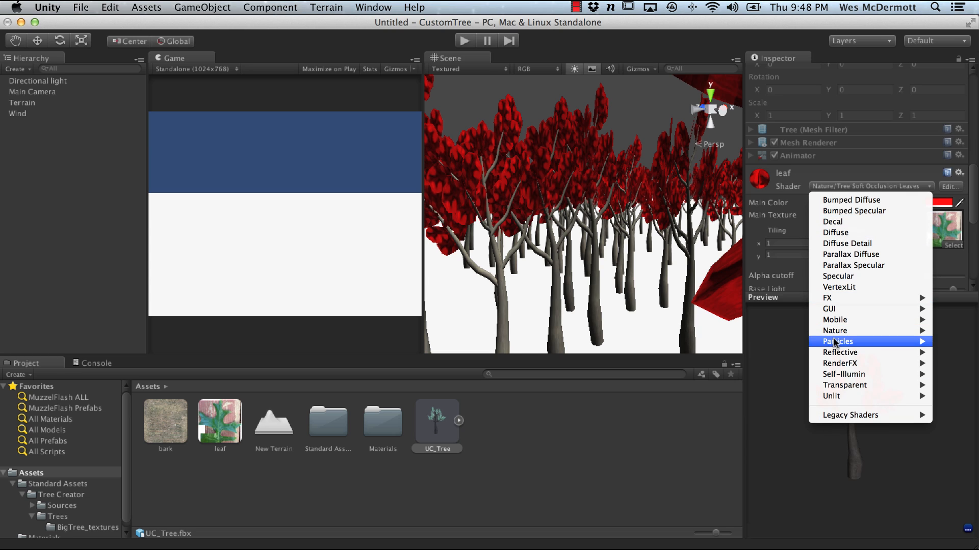
pyautogui.moveTo(839, 332)
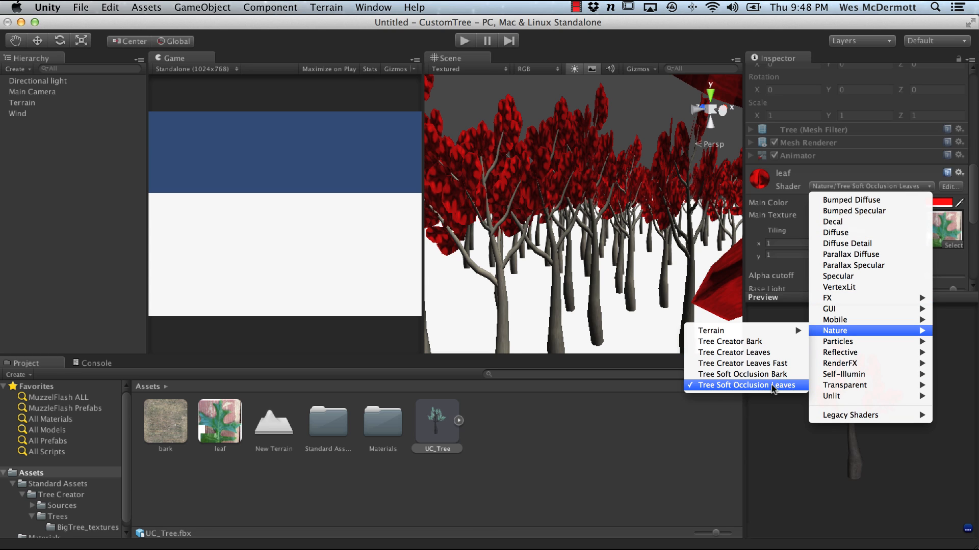
pyautogui.click(783, 393)
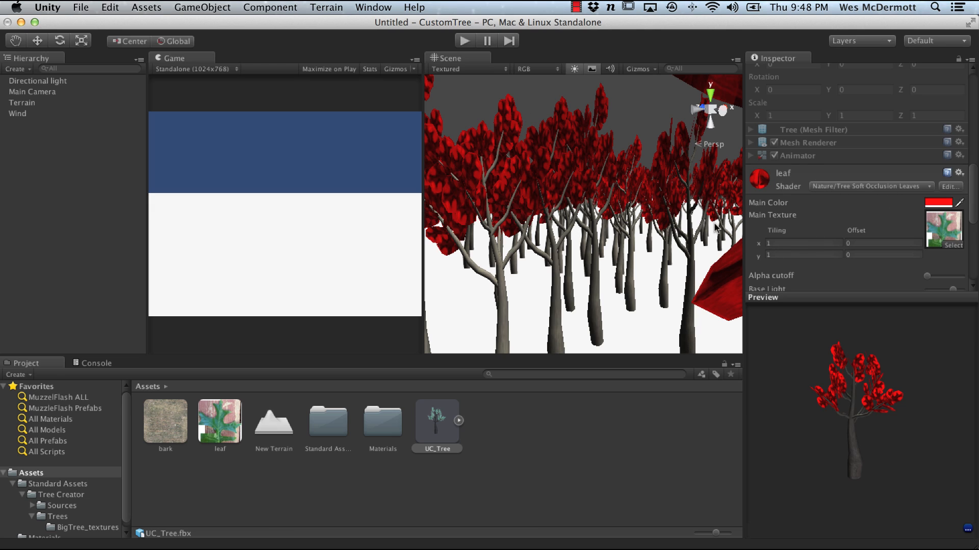
# Step: Enter Play mode and orbit the Scene view to watch the painted trees
pyautogui.click(464, 41)
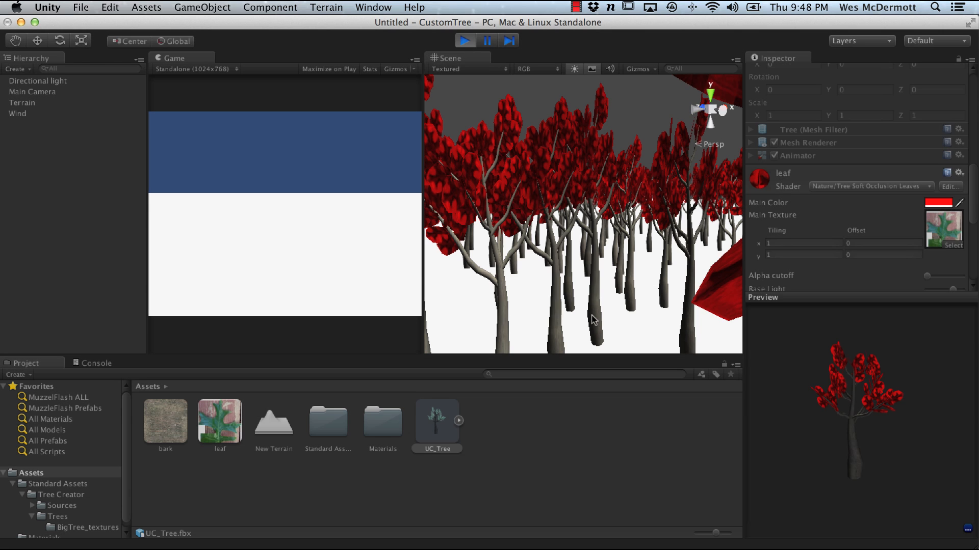
pyautogui.keyDown('alt'); pyautogui.moveTo(587, 270); pyautogui.dragTo(564, 210, button='right'); pyautogui.keyUp('alt')
pyautogui.keyDown('alt'); pyautogui.moveTo(564, 209); pyautogui.dragTo(614, 273); pyautogui.keyUp('alt')
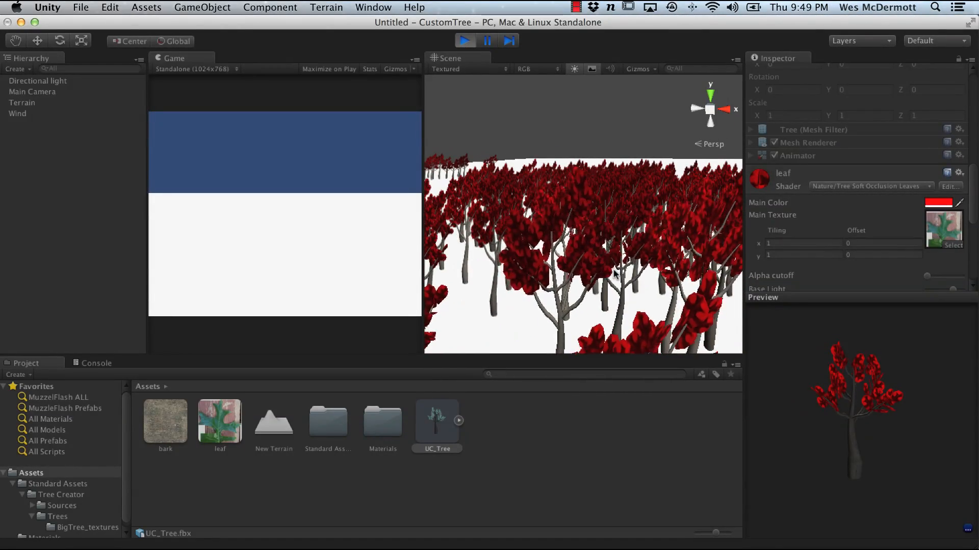